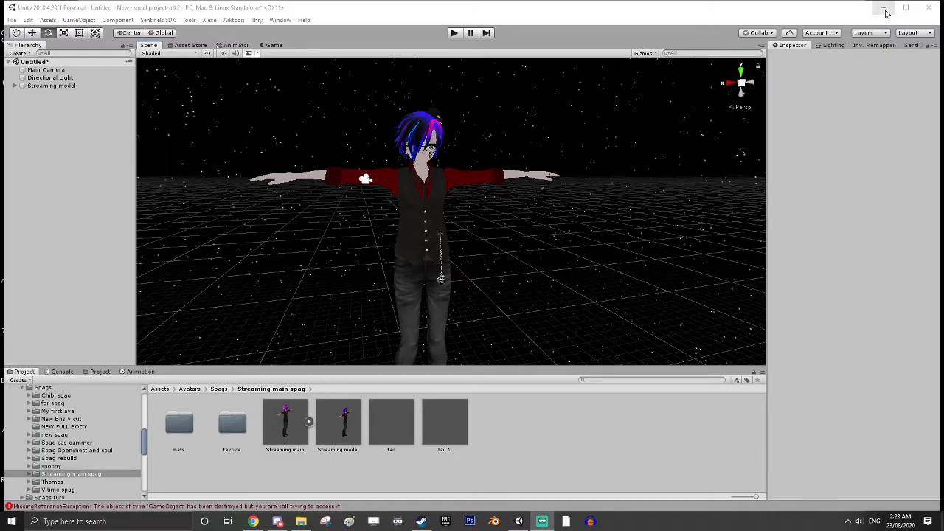
Import the two Unity package files from the desktop into the open project
left_click(887, 13)
left_click_drag(469, 269, 428, 211)
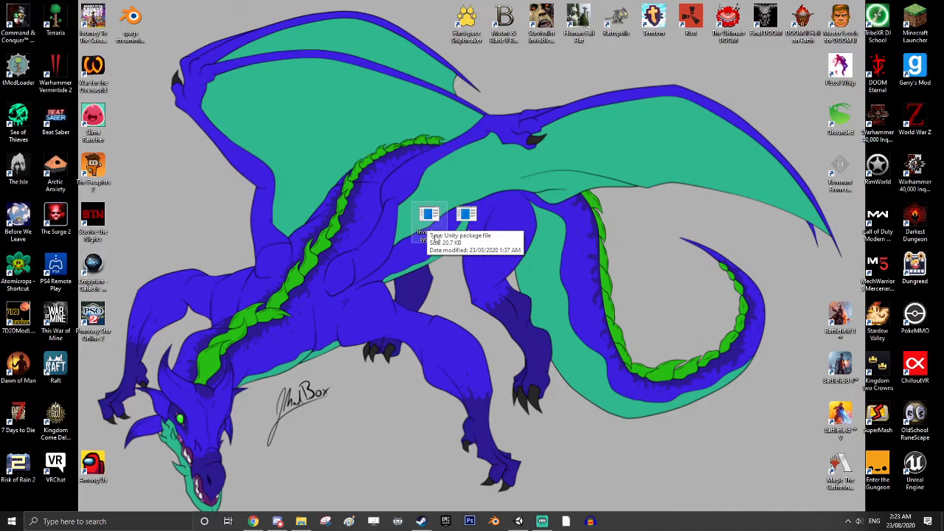
double_click(429, 215)
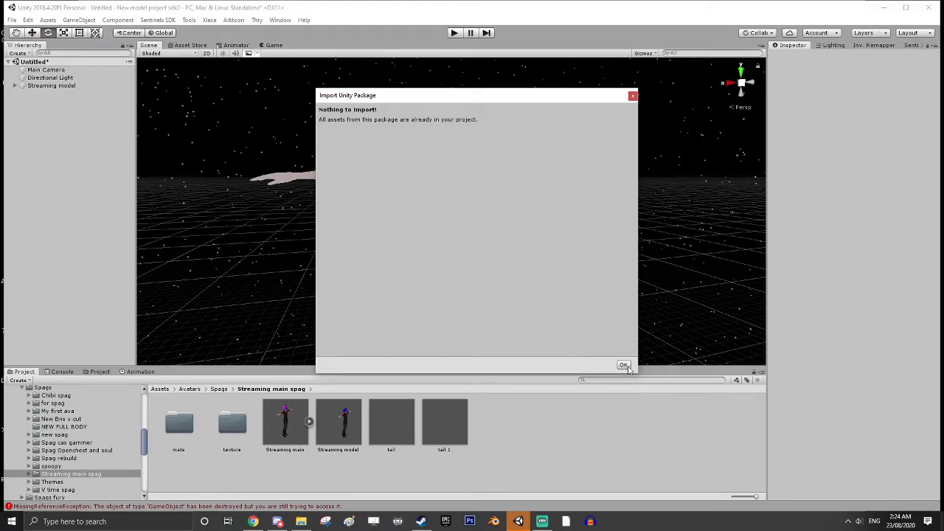
left_click(623, 365)
left_click(884, 8)
double_click(466, 217)
left_click(624, 366)
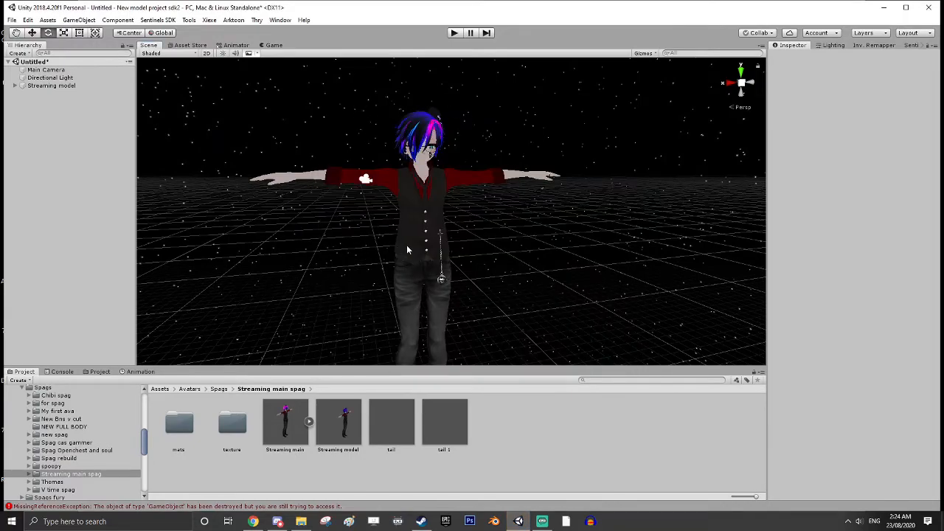
Open Xiexe's Inventory Remapper and dock its window beside the Lighting and Sentinels SDK panels
left_click(210, 20)
mouse_move(218, 33)
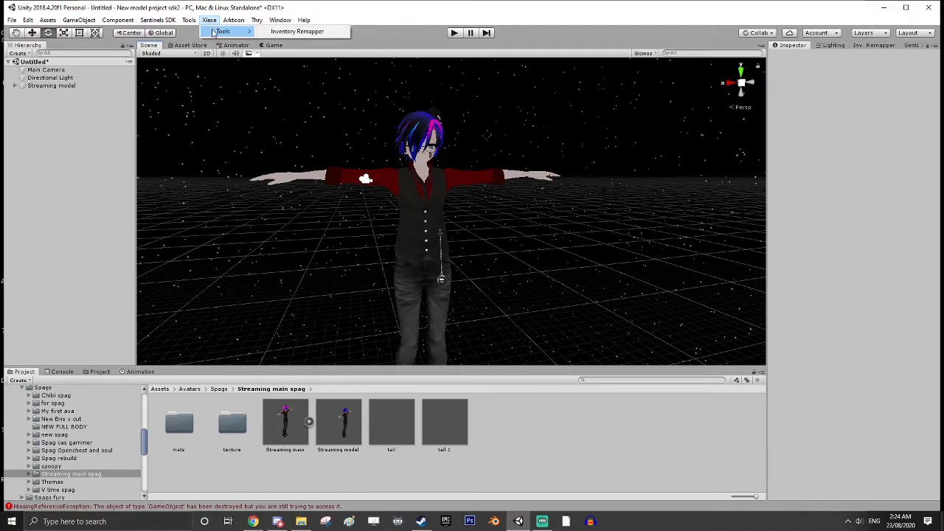
left_click(277, 32)
left_click_drag(873, 45, 465, 218)
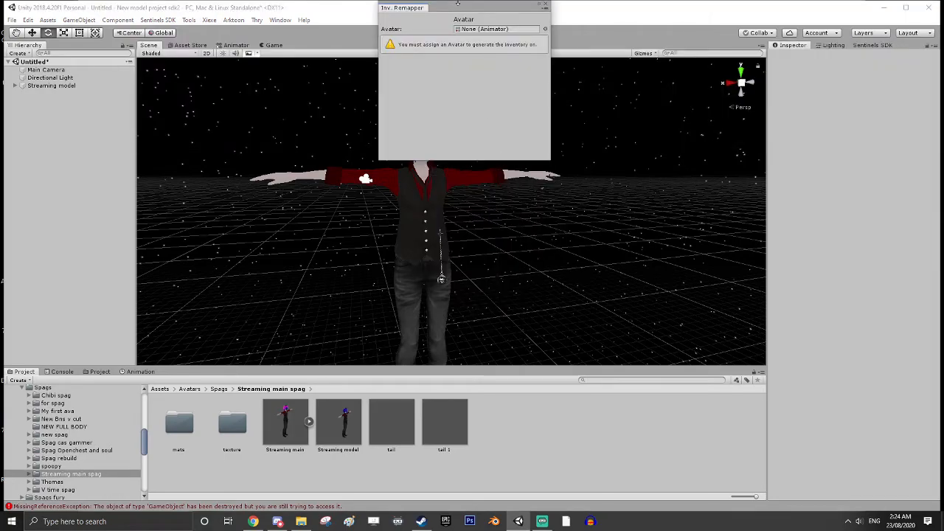
left_click_drag(470, 12, 848, 55)
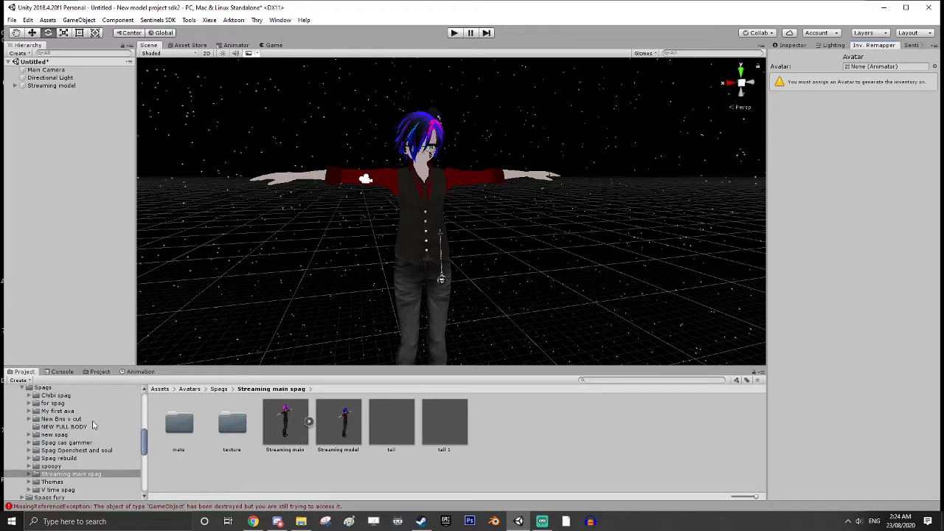
Open the Marker-master folder in the project assets to view its contents
scroll(50, 450, "down", 5)
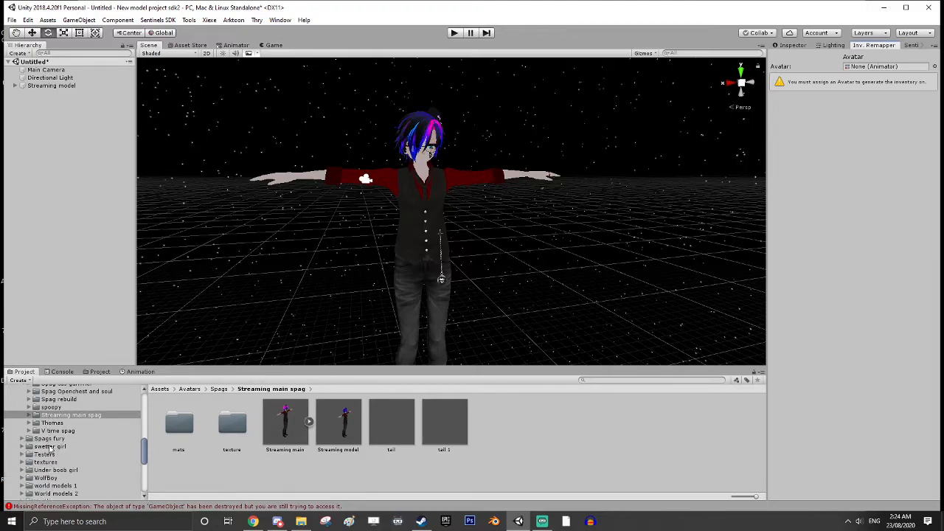
scroll(50, 446, "down", 5)
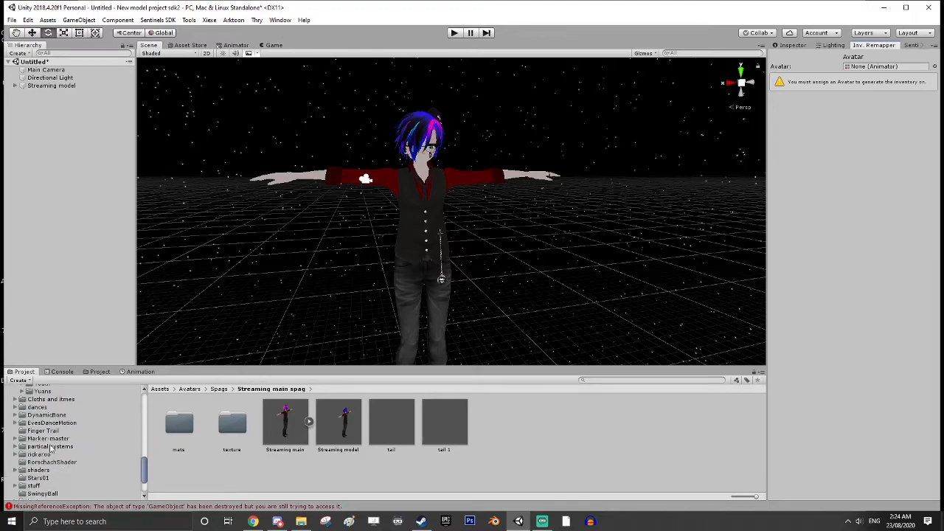
left_click(49, 438)
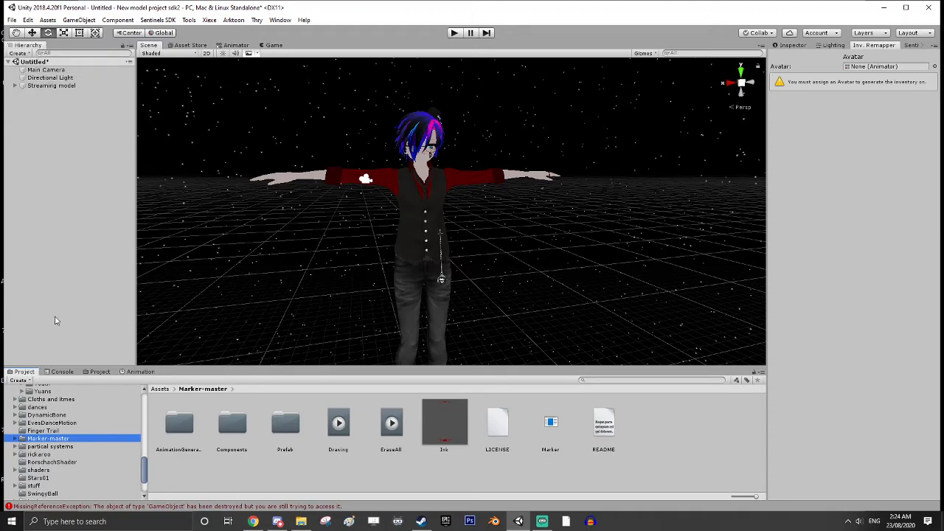
Delete the Streaming model from the scene
scroll(74, 431, "up", 5)
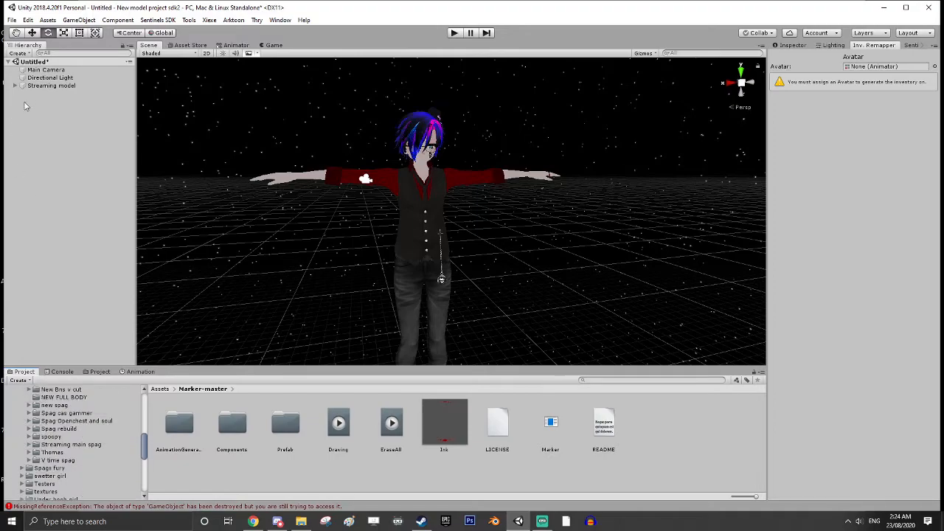
left_click(71, 86)
key("Delete")
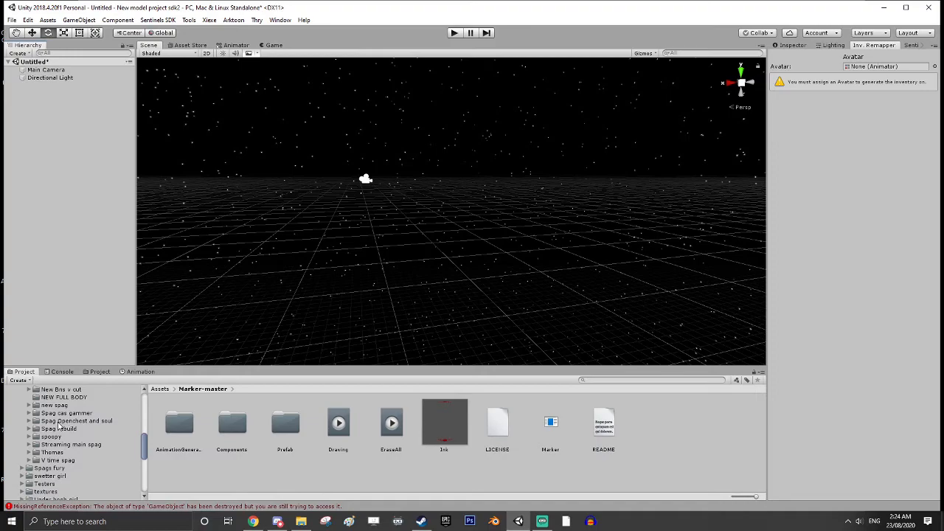
Add the Streaming model from the Streaming main spag folder to the scene and unpack its prefab completely
left_click(66, 445)
left_click_drag(336, 423, 89, 153)
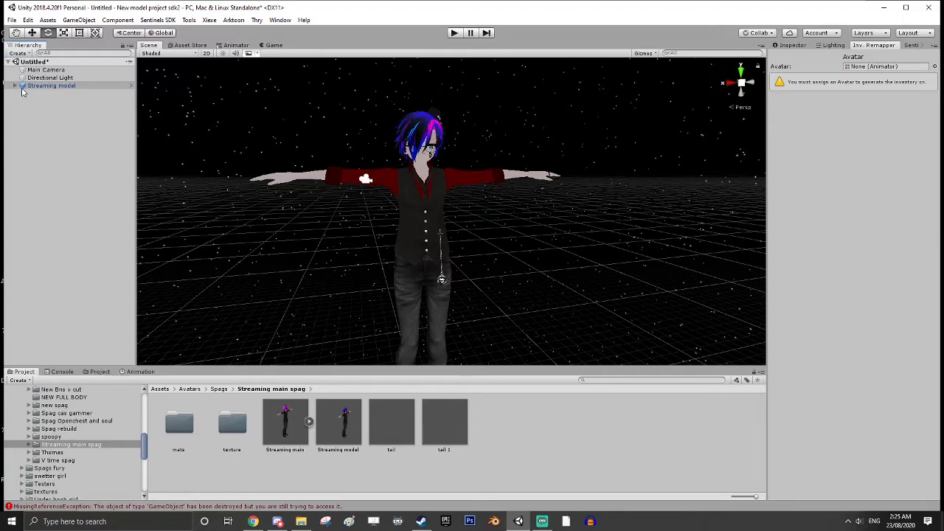
right_click(49, 87)
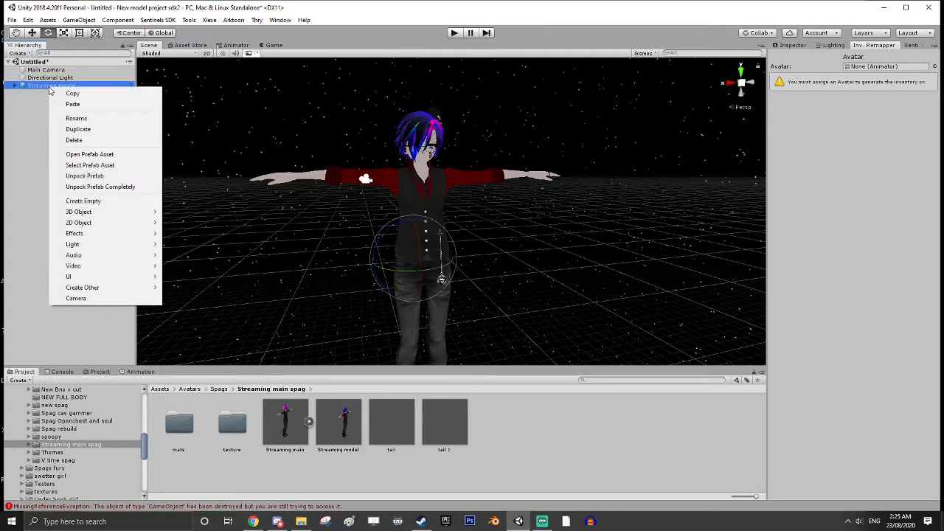
left_click(101, 189)
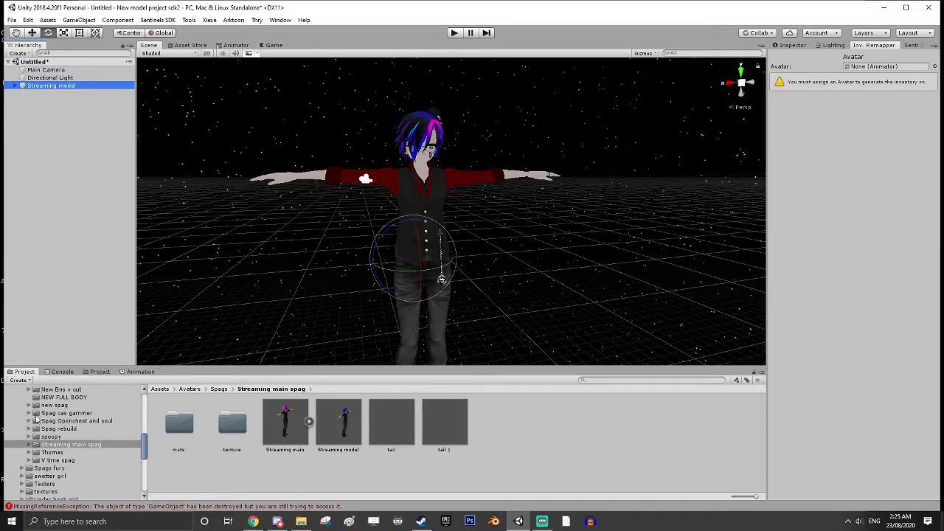
Add the Marker prefab from the Marker-master Prefab folder to the scene as a separate root object
left_click(144, 443)
left_click_drag(143, 442, 148, 461)
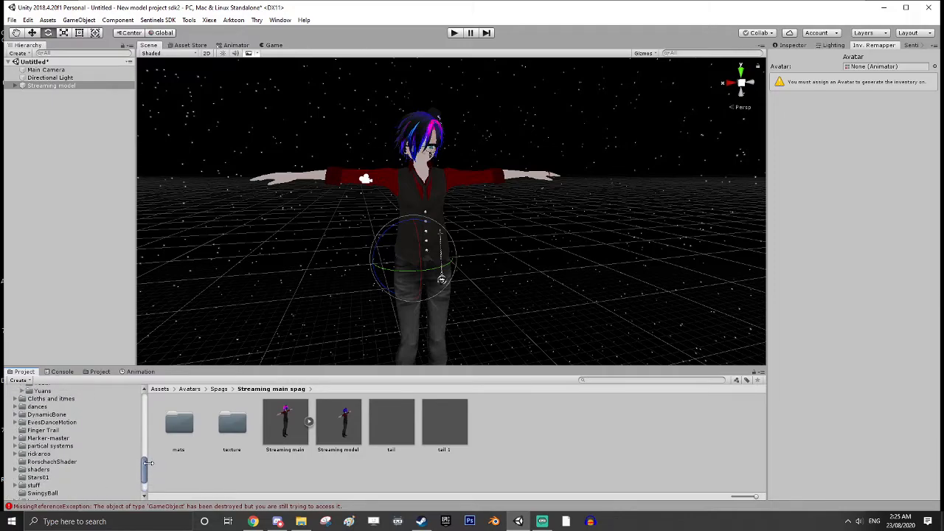
left_click(58, 438)
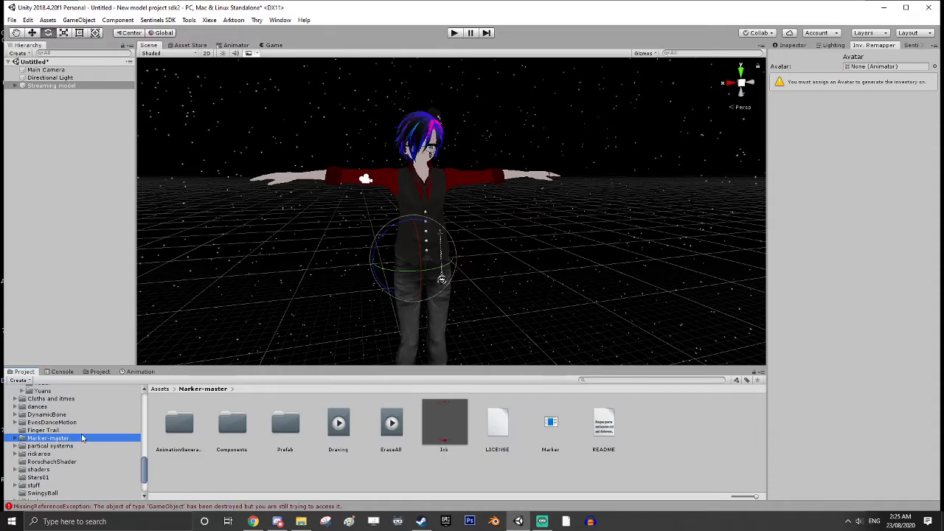
double_click(286, 426)
mouse_move(179, 422)
left_mouse_down()
mouse_move(111, 325)
mouse_move(44, 157)
left_mouse_up()
scroll(349, 292, "down", 3)
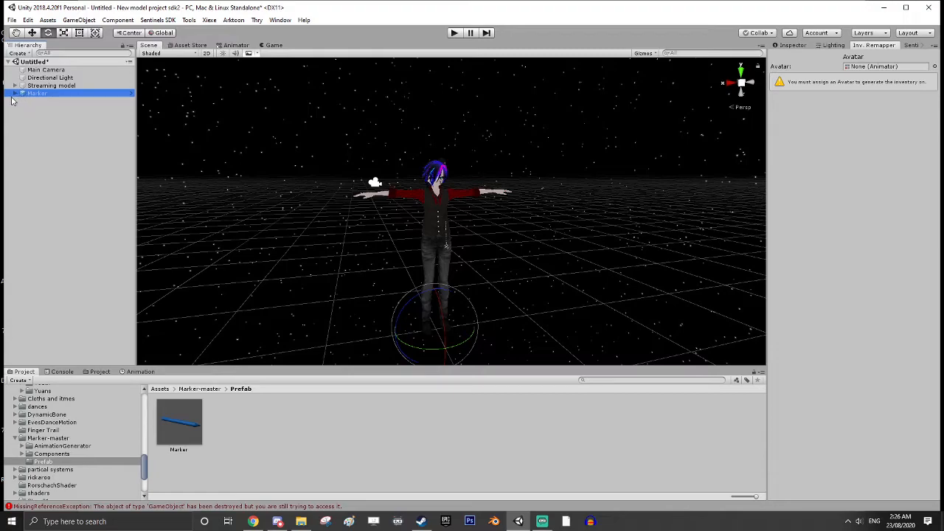
Search textures for "blue" and assign Sky_Day_BlueSky_Nothing_Cam_4_Up+Y as the Marker material's main texture
left_click(795, 45)
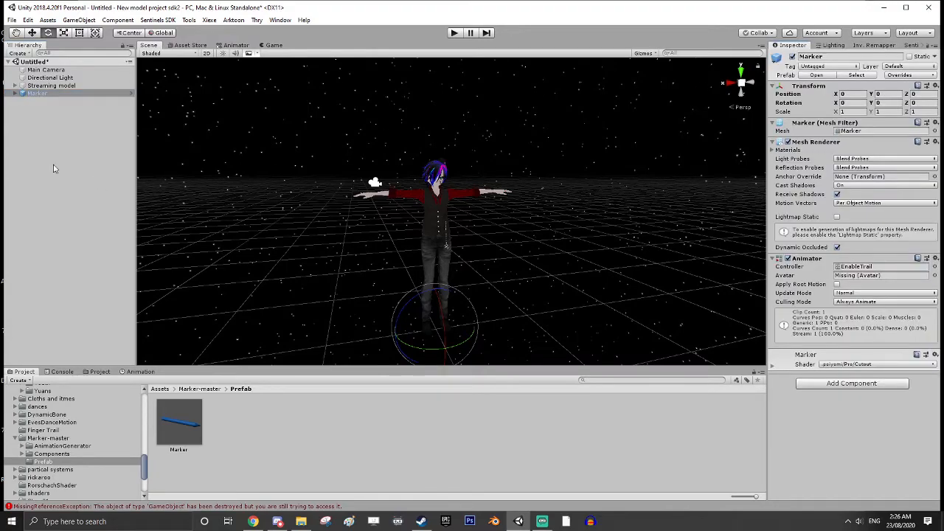
left_click(16, 94)
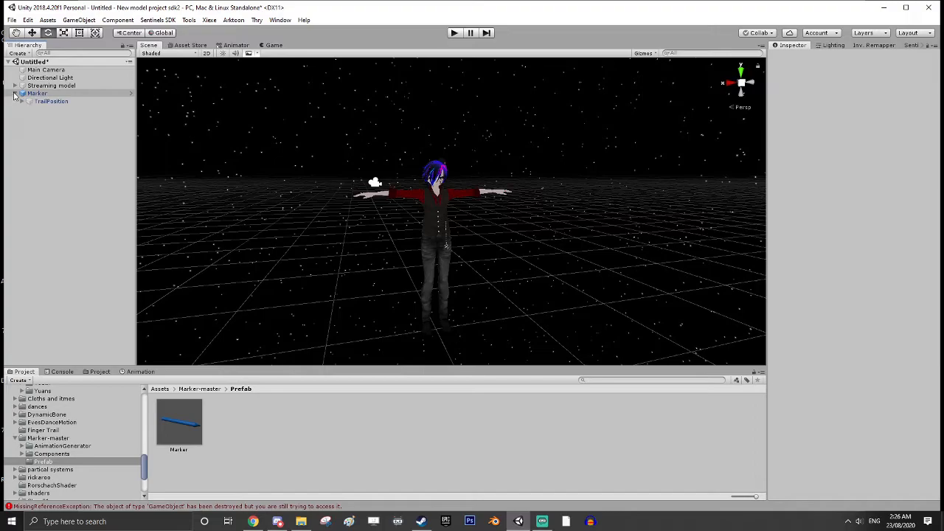
left_click(33, 94)
mouse_move(427, 312)
middle_mouse_down()
mouse_move(445, 299)
mouse_move(441, 280)
middle_mouse_up()
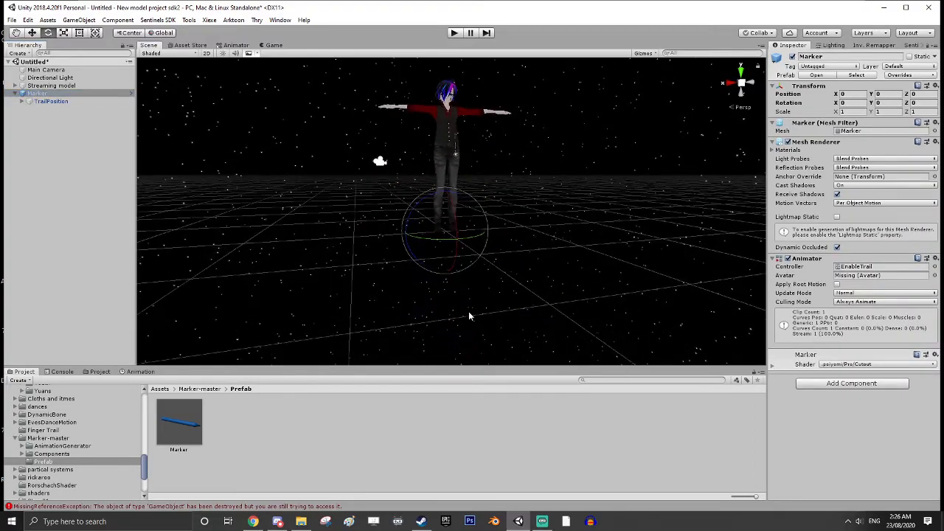
left_click(772, 367)
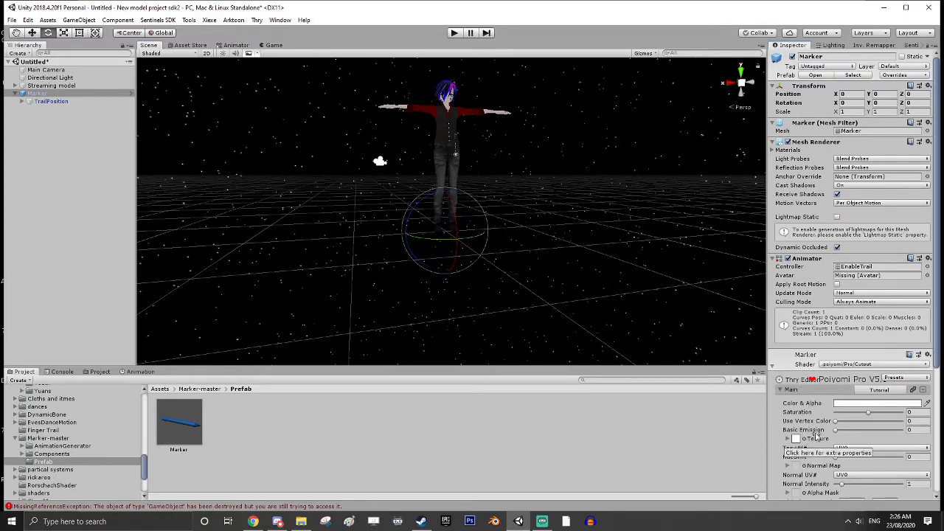
left_click(797, 440)
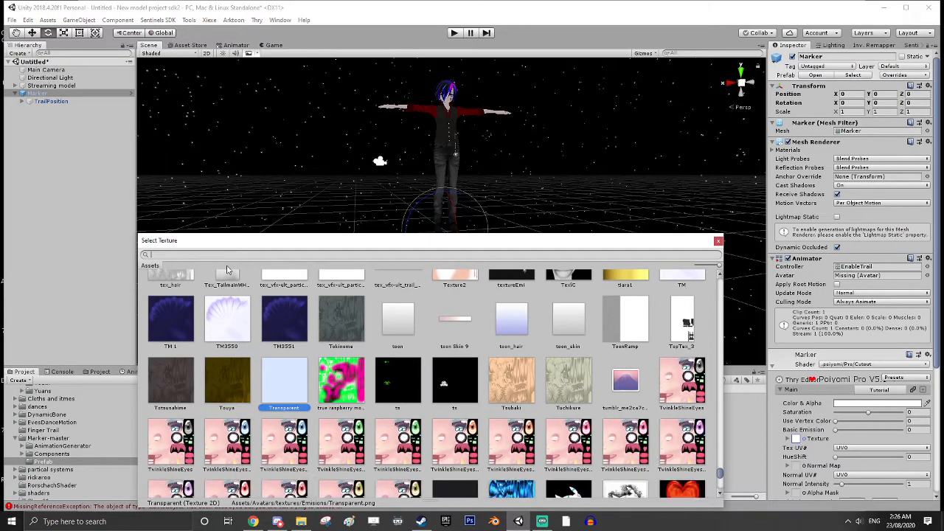
type("blue")
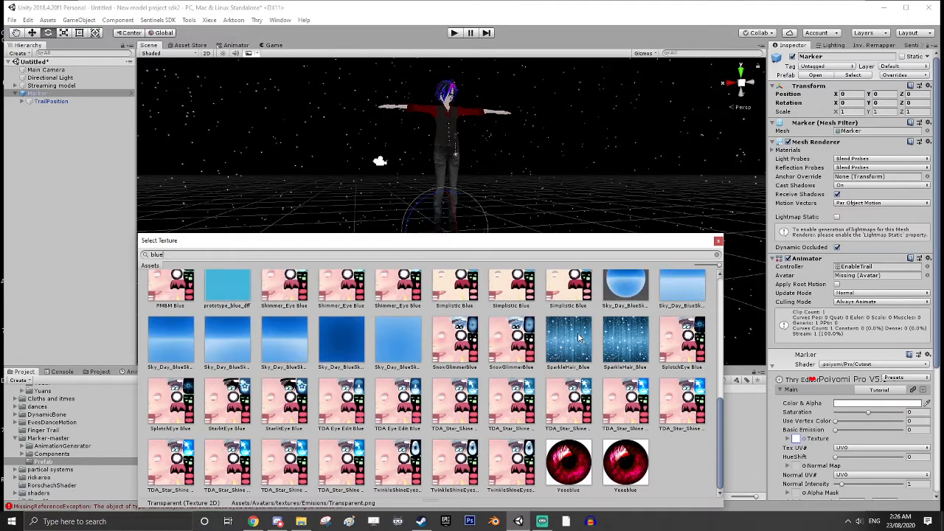
scroll(374, 377, "up", 1)
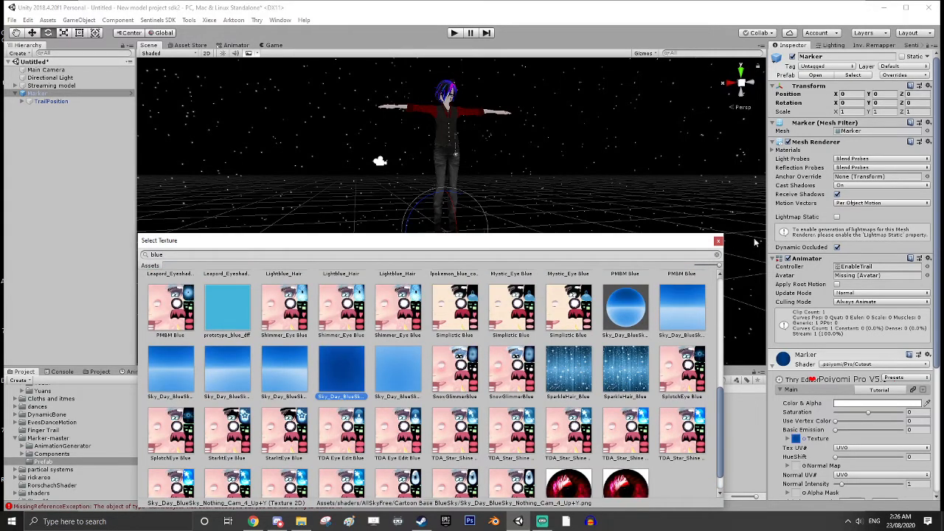
left_click(717, 241)
Raise the Marker from the avatar's feet to a Y position of about 0.47
scroll(498, 291, "up", 6)
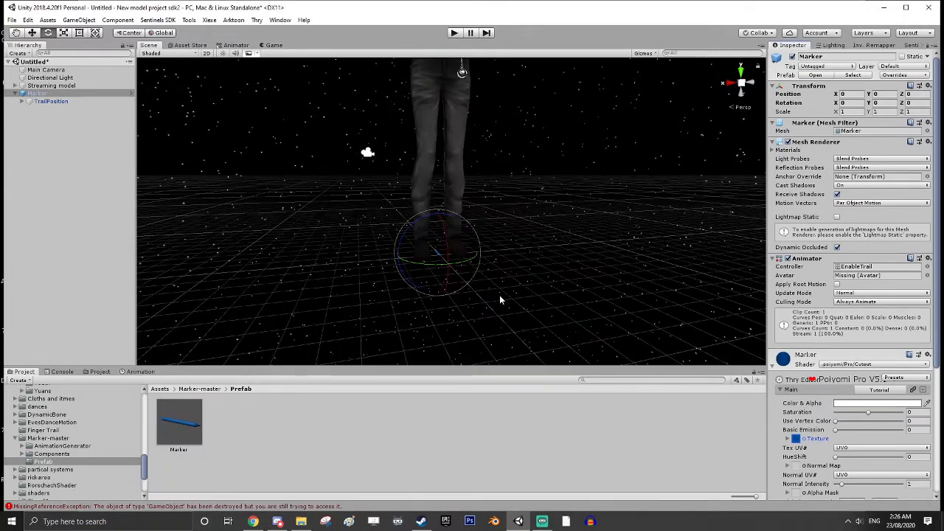
scroll(510, 281, "down", 4)
middle_click_drag(454, 272, 494, 276)
right_click_drag(494, 276, 576, 290)
mouse_move(546, 258)
middle_mouse_down()
mouse_move(586, 289)
mouse_move(578, 287)
middle_mouse_up()
left_click(32, 33)
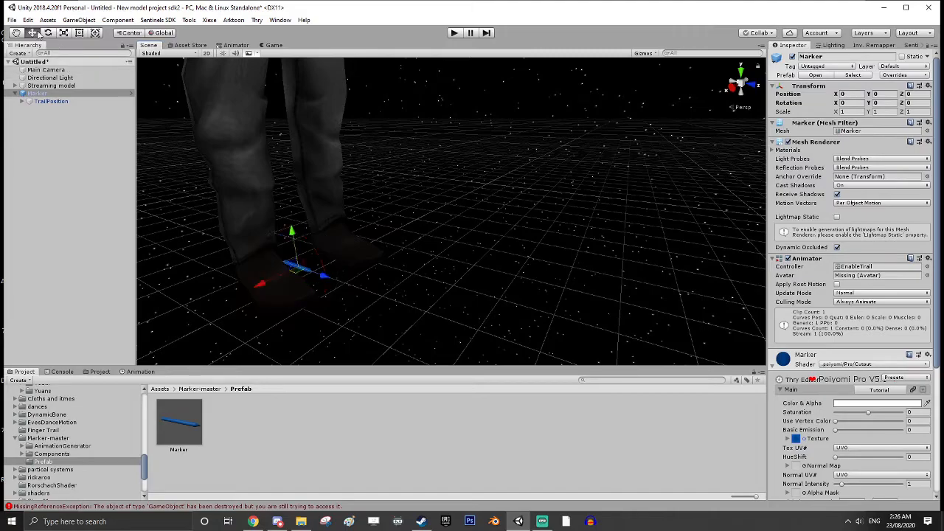
left_click_drag(292, 235, 299, 125)
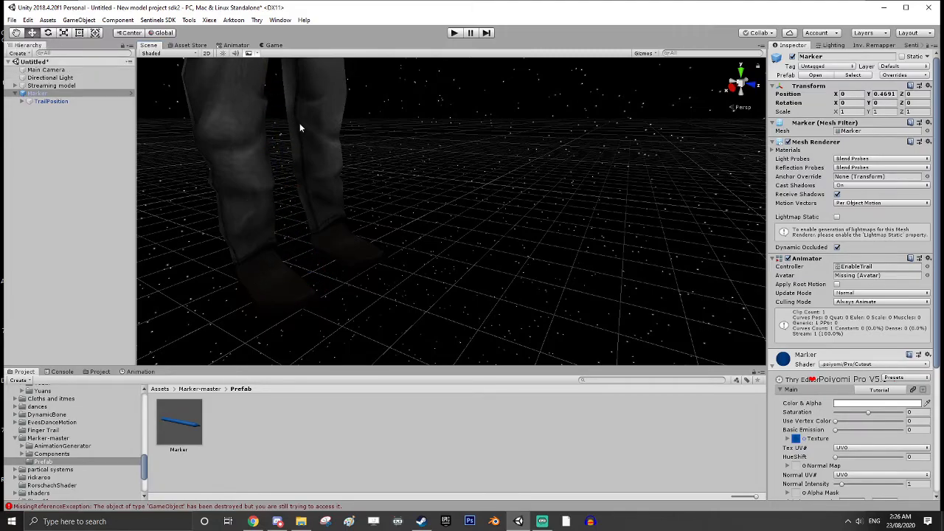
Unpack the Marker prefab completely
key("f")
right_click(33, 95)
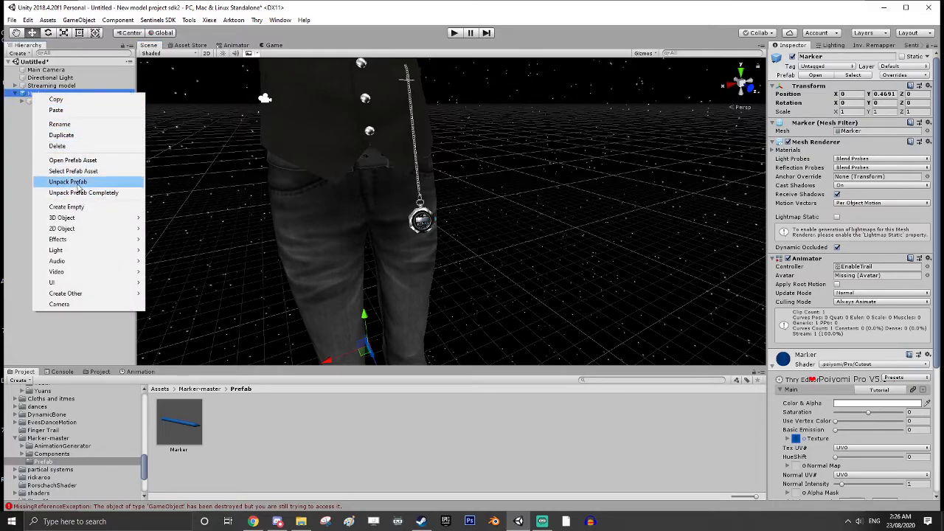
left_click(81, 193)
Move the Marker up to the avatar's forearm sleeve, at about X 0.324 and Y 1.278
scroll(311, 257, "down", 2)
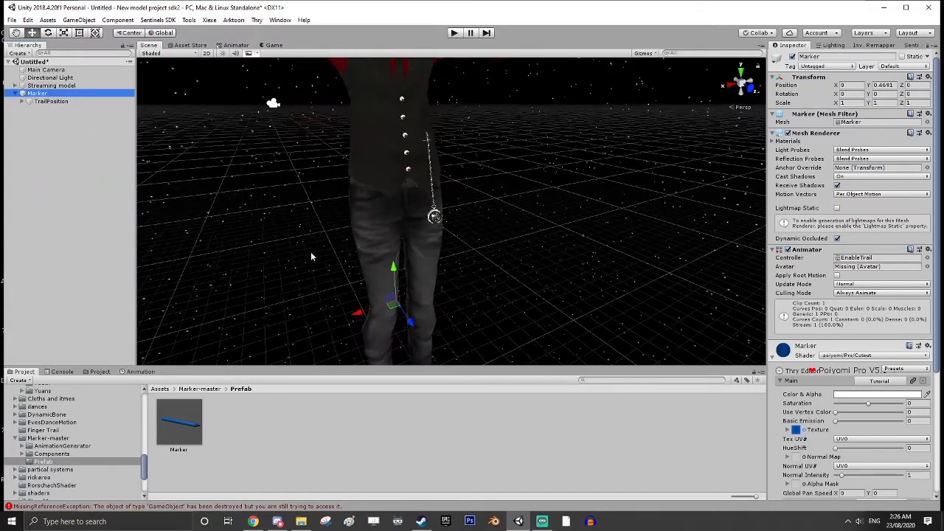
mouse_move(375, 295)
left_mouse_down()
mouse_move(315, 309)
mouse_move(300, 299)
mouse_move(292, 149)
left_mouse_up()
middle_click_drag(293, 149, 311, 174)
middle_click_drag(423, 301, 424, 290)
right_click_drag(425, 294, 367, 288)
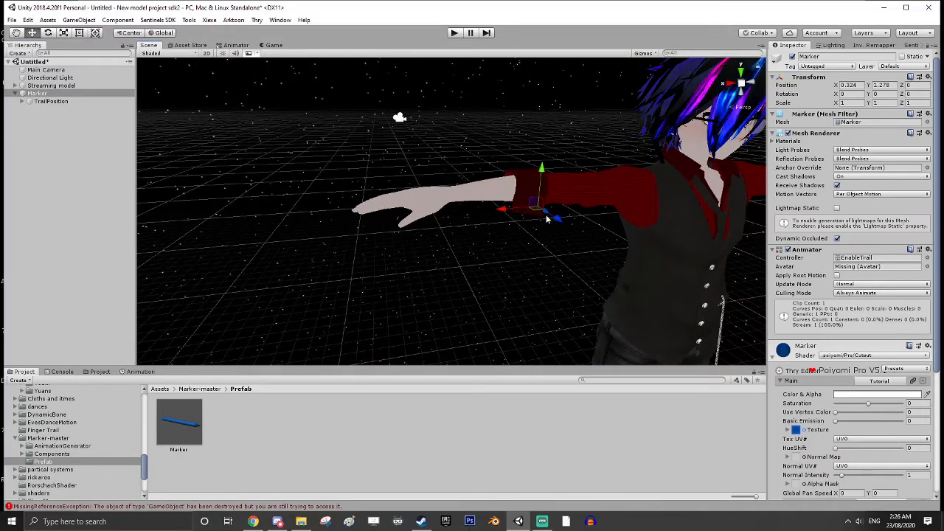
Move the Marker out along the arm to just below the hand, at about X 0.685, Y 1.304, Z 0.039
right_click_drag(575, 223, 691, 225)
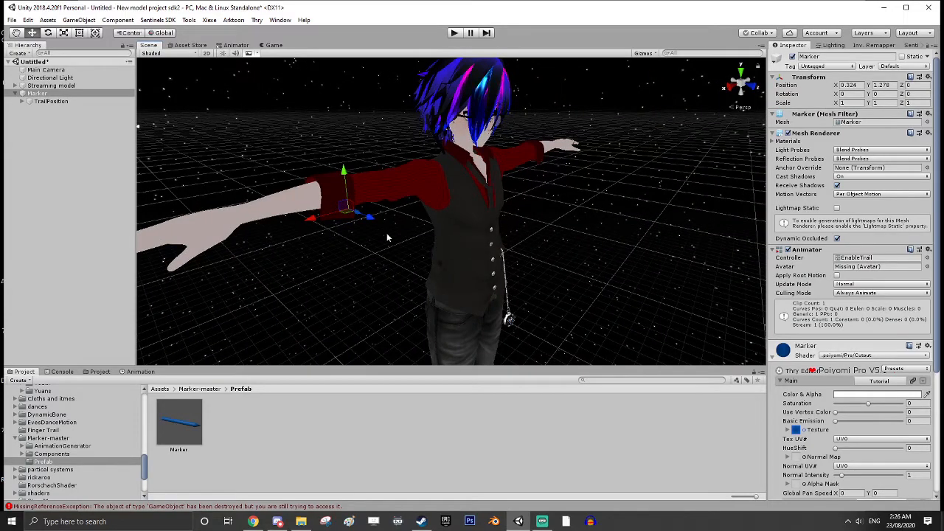
left_click_drag(316, 220, 274, 226)
middle_click_drag(275, 227, 352, 220)
mouse_move(368, 233)
left_mouse_down()
mouse_move(290, 257)
mouse_move(307, 216)
left_mouse_up()
mouse_move(314, 239)
right_mouse_down()
mouse_move(361, 210)
mouse_move(413, 214)
right_mouse_up()
middle_click_drag(369, 292, 486, 249)
right_click_drag(487, 248, 520, 210)
left_click_drag(456, 207, 483, 211)
right_click_drag(482, 210, 537, 253)
middle_click_drag(536, 239, 536, 258)
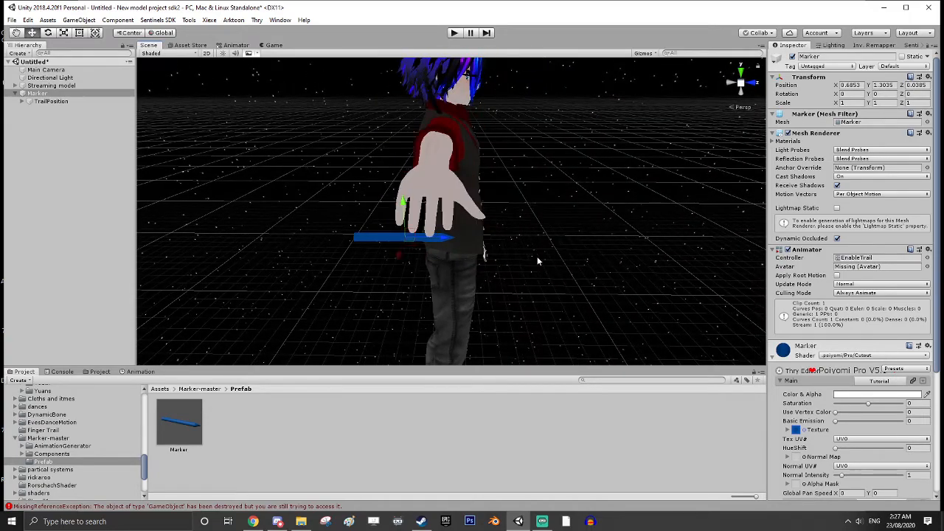
Fine-tune the Marker against the fingers, at about X 0.691, Y 1.312, Z 0.032
mouse_move(439, 236)
left_mouse_down()
mouse_move(435, 227)
mouse_move(397, 248)
mouse_move(431, 230)
left_mouse_up()
middle_click_drag(545, 265, 489, 240)
right_click_drag(489, 240, 331, 222)
middle_click_drag(443, 213, 388, 210)
left_click_drag(389, 211, 386, 300, "alt")
middle_click_drag(385, 299, 569, 261)
left_click_drag(568, 261, 381, 329, "alt")
mouse_move(381, 329)
middle_mouse_down()
mouse_move(574, 246)
mouse_move(577, 220)
middle_mouse_up()
left_click_drag(577, 221, 578, 295, "alt")
middle_click_drag(578, 295, 576, 229)
left_click_drag(576, 229, 558, 124, "alt")
middle_click_drag(558, 123, 573, 227)
mouse_move(573, 227)
left_mouse_down("alt")
mouse_move(578, 150)
mouse_move(537, 68)
left_mouse_up("alt")
middle_click_drag(537, 68, 536, 157)
left_click_drag(536, 157, 604, 217, "alt")
middle_click_drag(520, 188, 567, 207)
left_click_drag(567, 206, 577, 192, "alt")
middle_click_drag(518, 174, 580, 188)
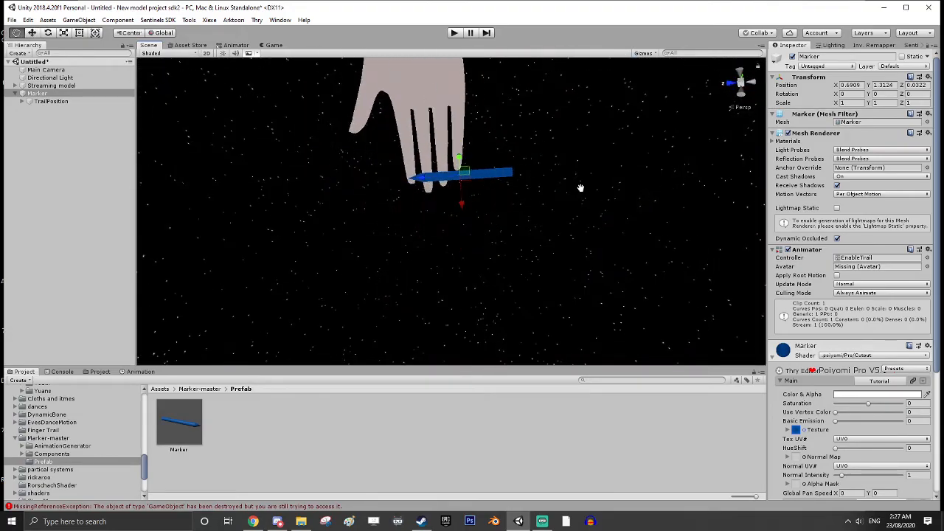
Shift the Marker outward along the fingers to about X 0.704
left_click_drag(491, 187, 499, 122, "alt")
left_click_drag(506, 171, 509, 118, "alt")
middle_click_drag(510, 117, 510, 166)
mouse_move(468, 175)
left_mouse_down()
mouse_move(468, 188)
mouse_move(589, 135)
mouse_move(693, 260)
mouse_move(598, 256)
mouse_move(606, 217)
left_mouse_up()
middle_click_drag(606, 217, 653, 237)
right_click_drag(652, 237, 622, 233)
middle_click_drag(633, 200, 557, 241)
right_click_drag(558, 242, 430, 297)
middle_click_drag(430, 296, 517, 284)
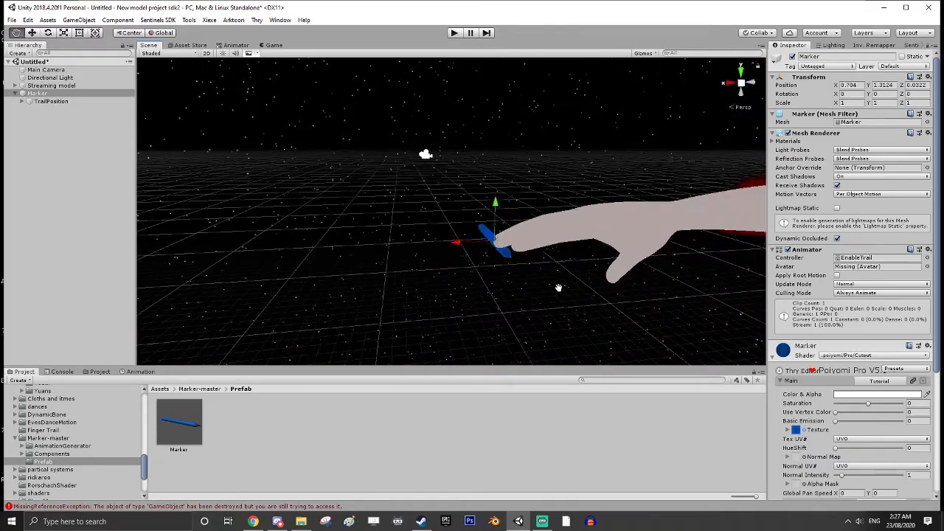
Raise the Marker slightly at the fingertips to a Y position of about 1.321
left_click_drag(419, 205, 418, 198)
right_click_drag(452, 221, 413, 207)
middle_click_drag(451, 235, 446, 220)
left_click_drag(487, 153, 488, 152)
mouse_move(487, 157)
right_mouse_down()
mouse_move(634, 207)
mouse_move(583, 209)
right_mouse_up()
mouse_move(583, 209)
middle_mouse_down()
mouse_move(592, 211)
mouse_move(584, 219)
middle_mouse_up()
scroll(589, 218, "down", 5)
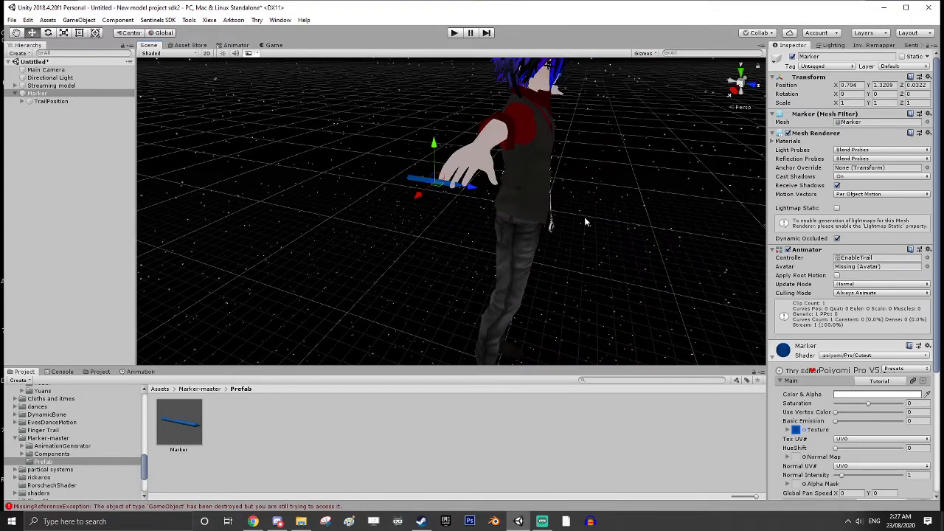
Replace the main texture of the Marker's material with the Transparent texture and collapse the material settings
right_click_drag(525, 219, 548, 222)
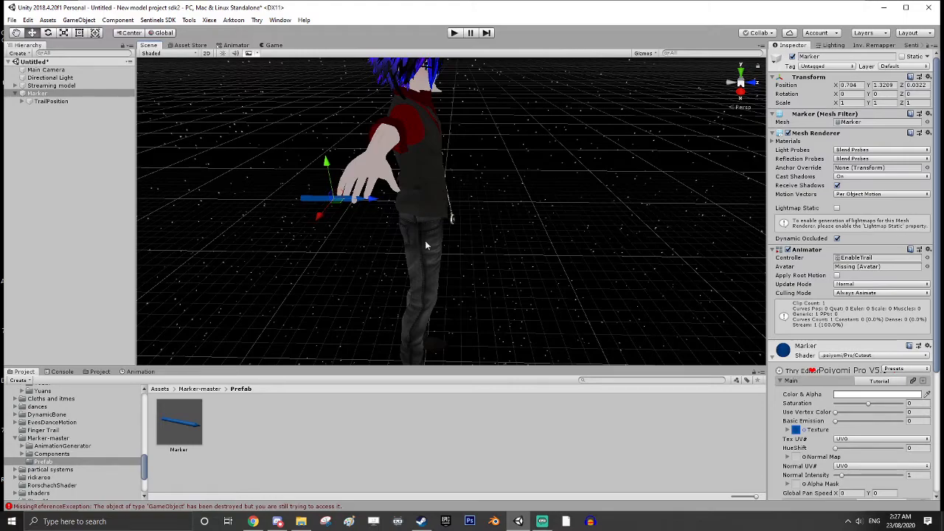
left_click(803, 431)
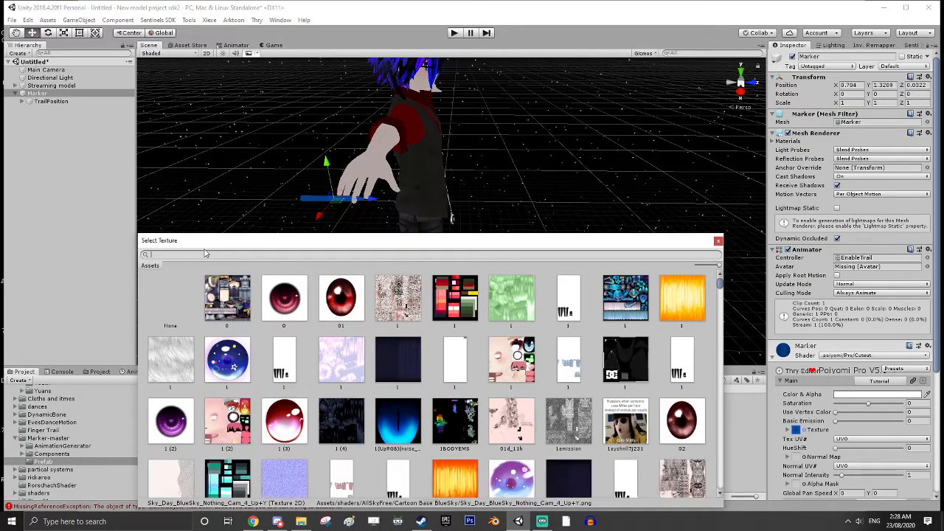
type("tr")
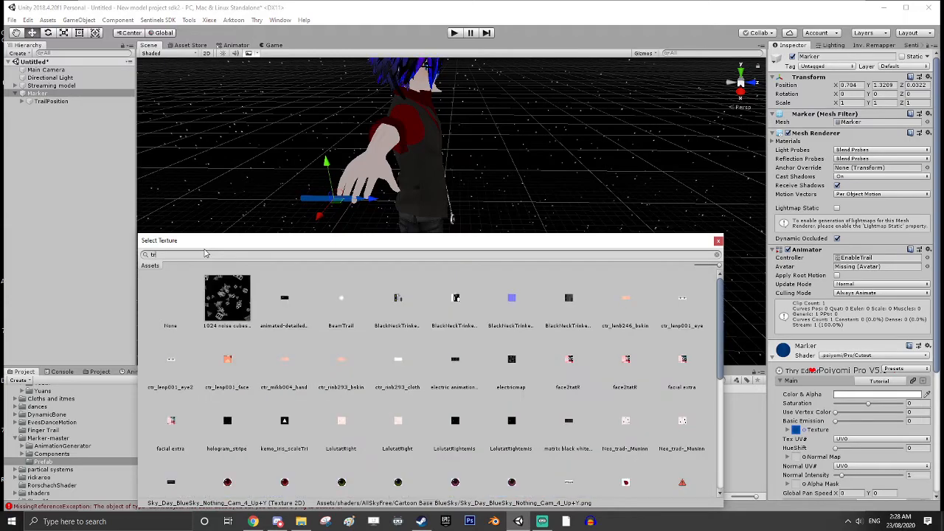
type("anspar")
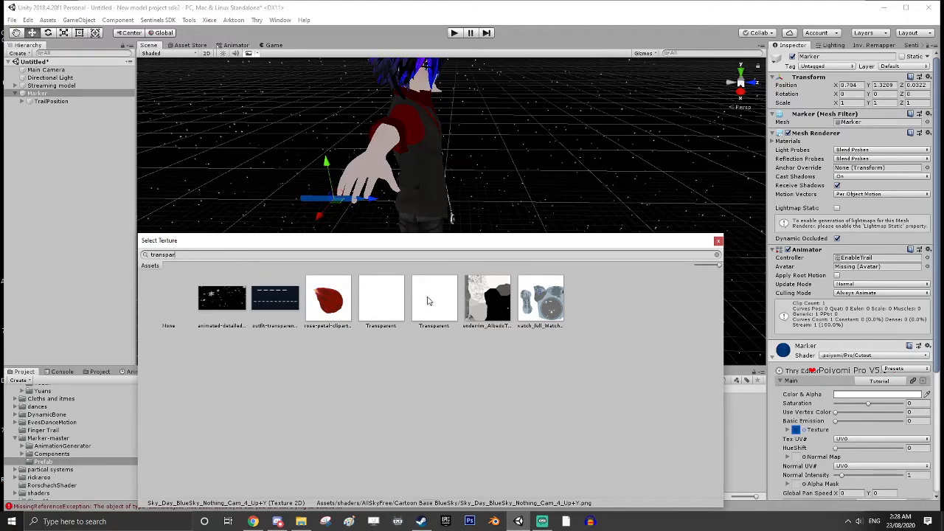
left_click(429, 300)
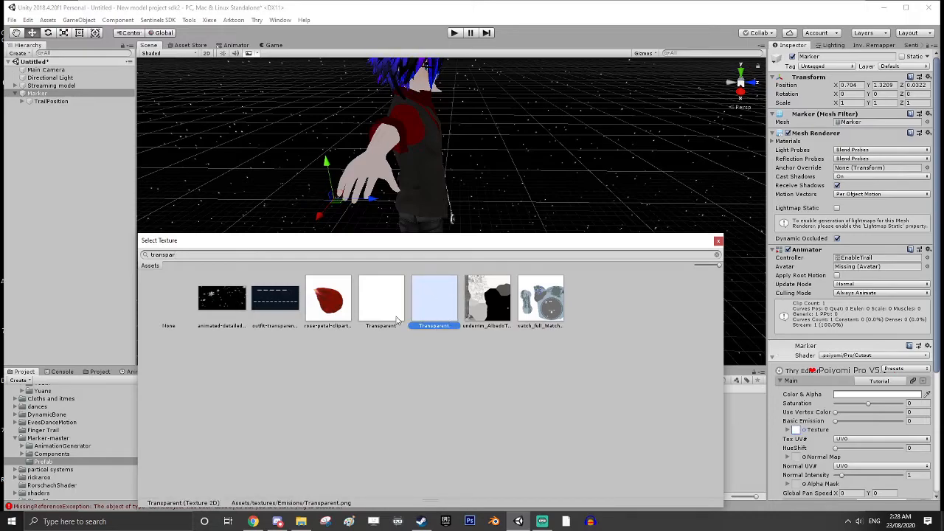
left_click(719, 242)
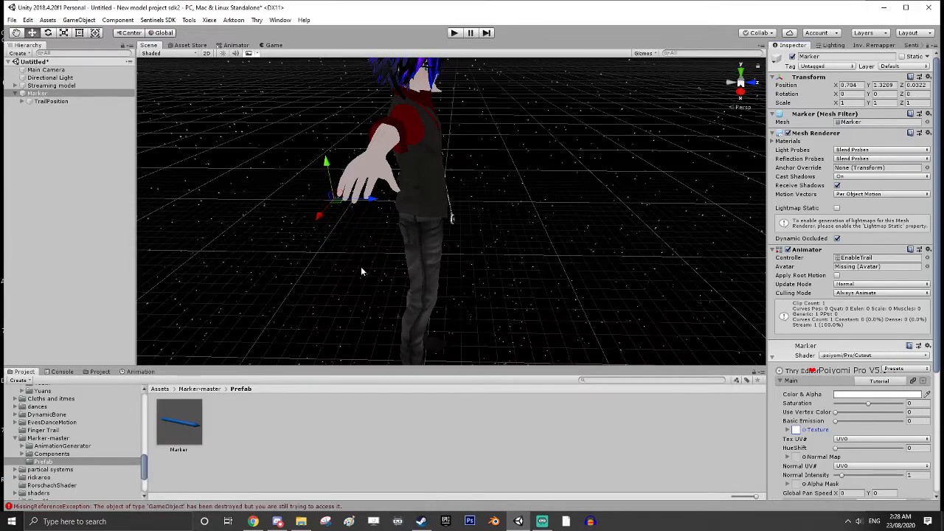
scroll(360, 266, "up", 3)
scroll(360, 266, "down", 3)
right_click_drag(361, 266, 454, 280)
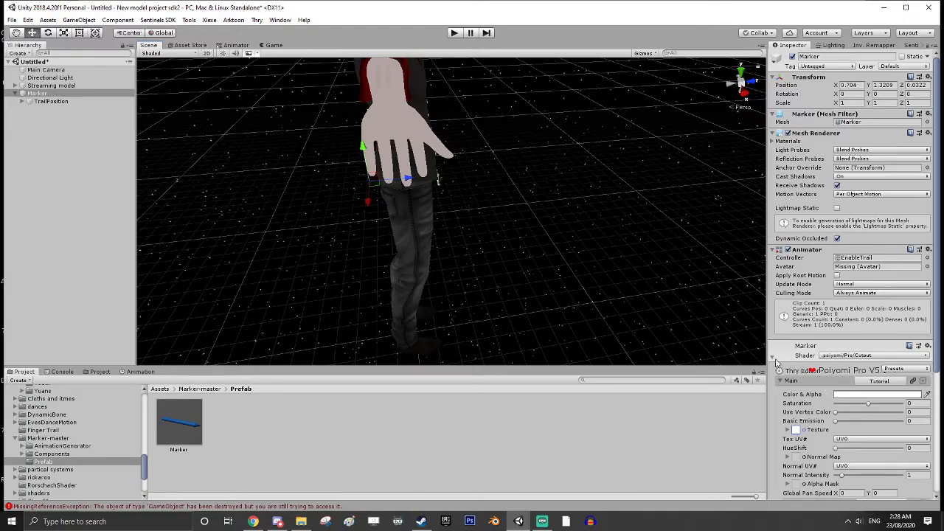
left_click(774, 357)
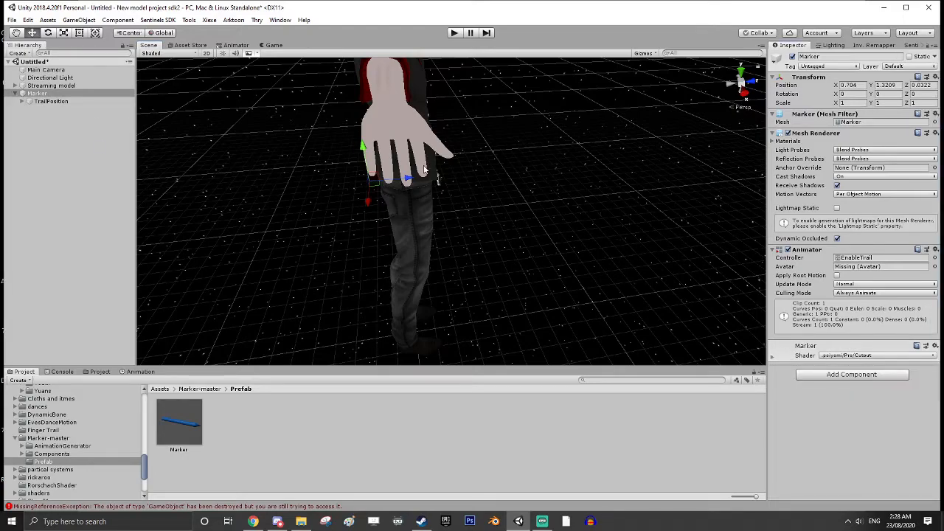
Examine the Trail Renderer, animation creator and Ink material settings of the Marker's nested TrailSource object
left_click(23, 102)
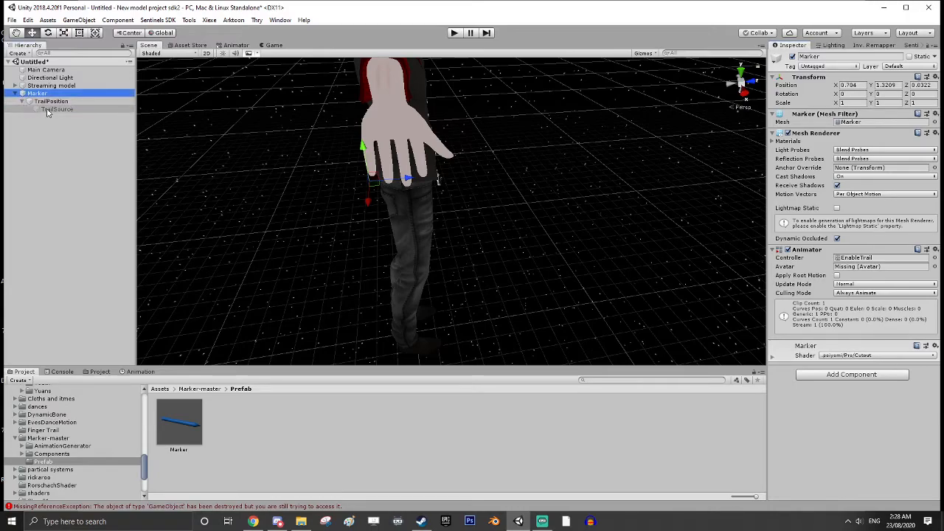
left_click(48, 110)
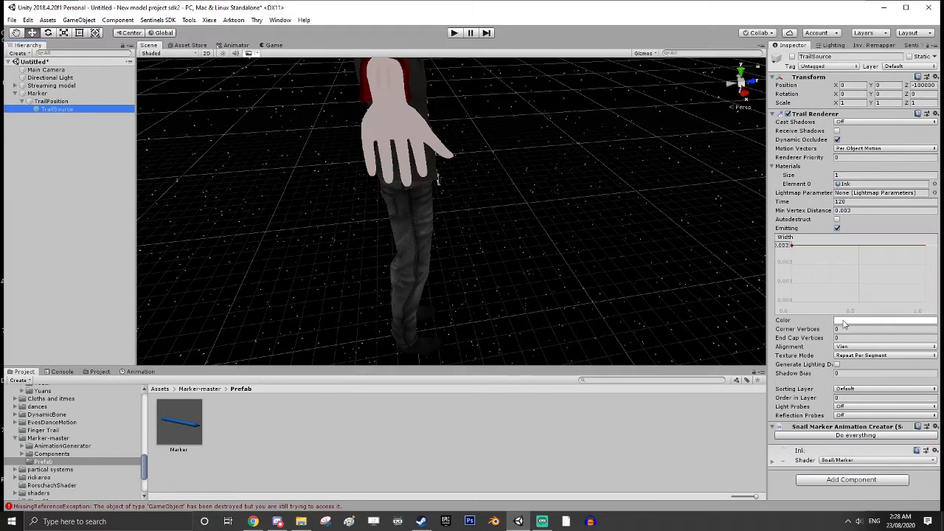
left_click(773, 462)
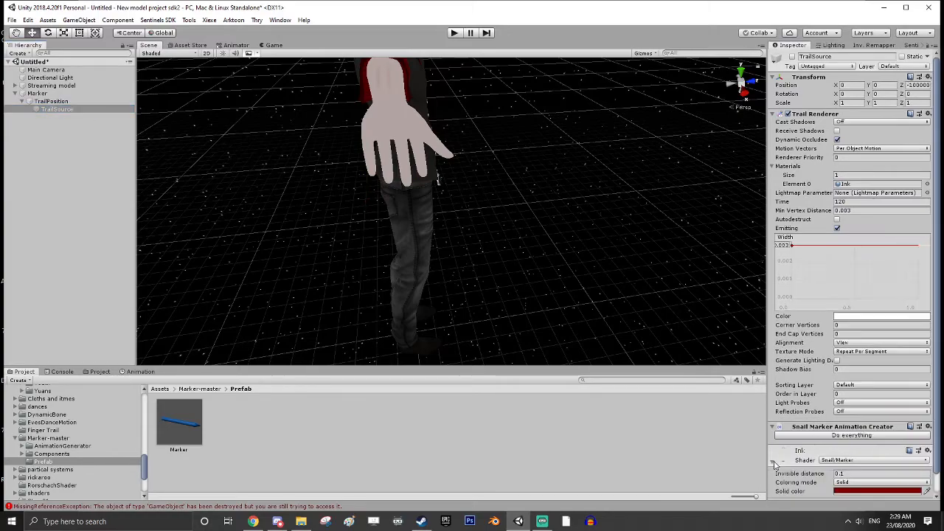
scroll(780, 463, "down", 1)
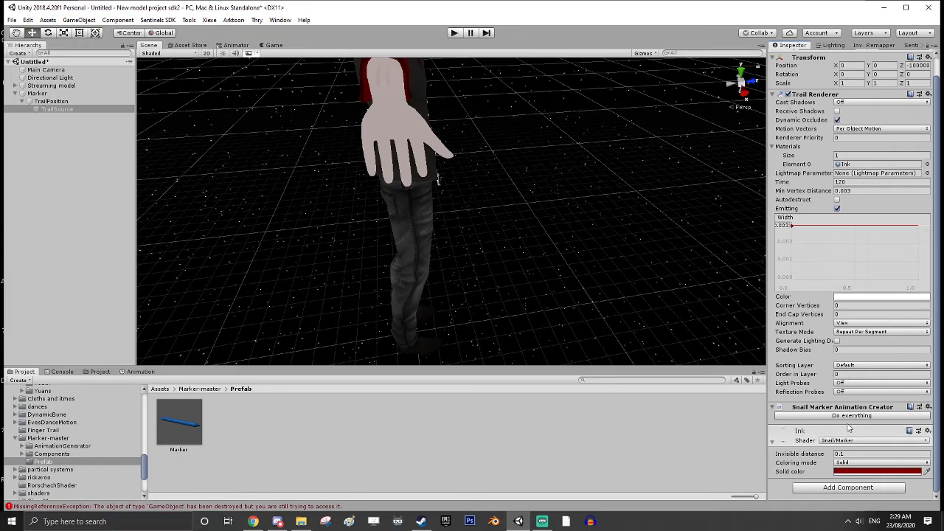
scroll(852, 433, "up", 1)
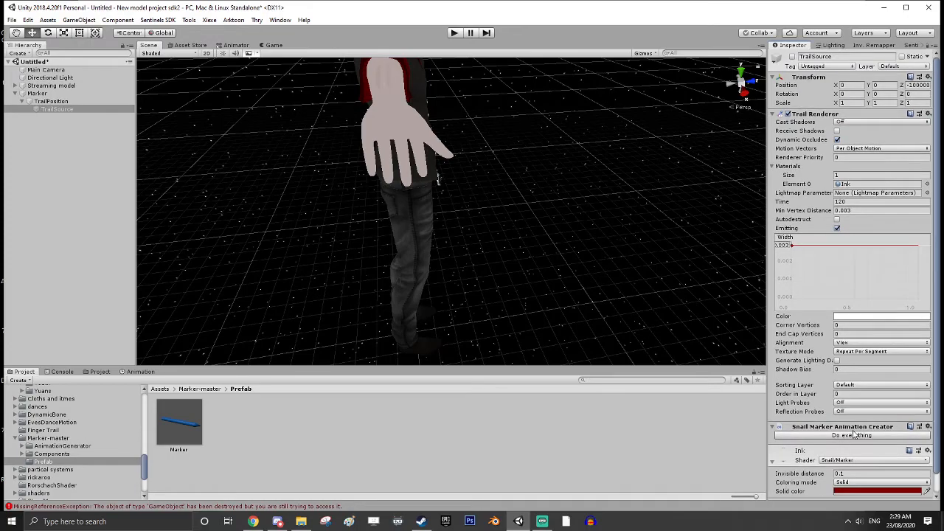
scroll(855, 435, "down", 1)
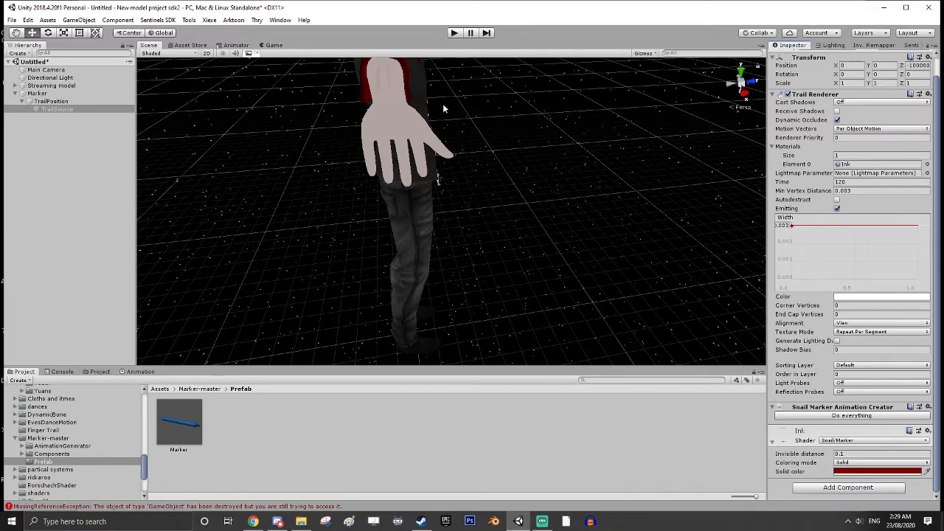
Collapse the Marker and expand the Streaming model's armature through Hips, Spine and Chest to the Right shoulder
left_click(15, 94)
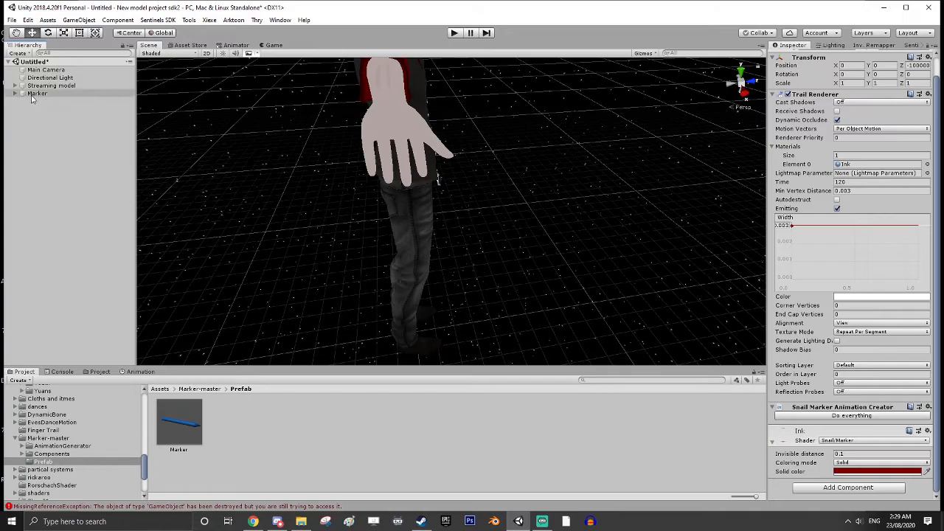
left_click(15, 86)
left_click(22, 94)
left_click(30, 102)
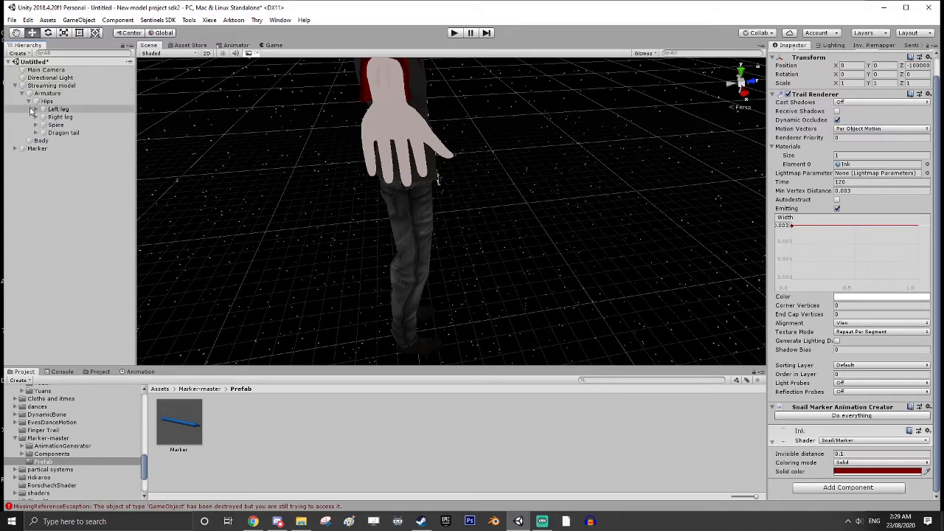
left_click(36, 125)
left_click(42, 133)
left_click(49, 157)
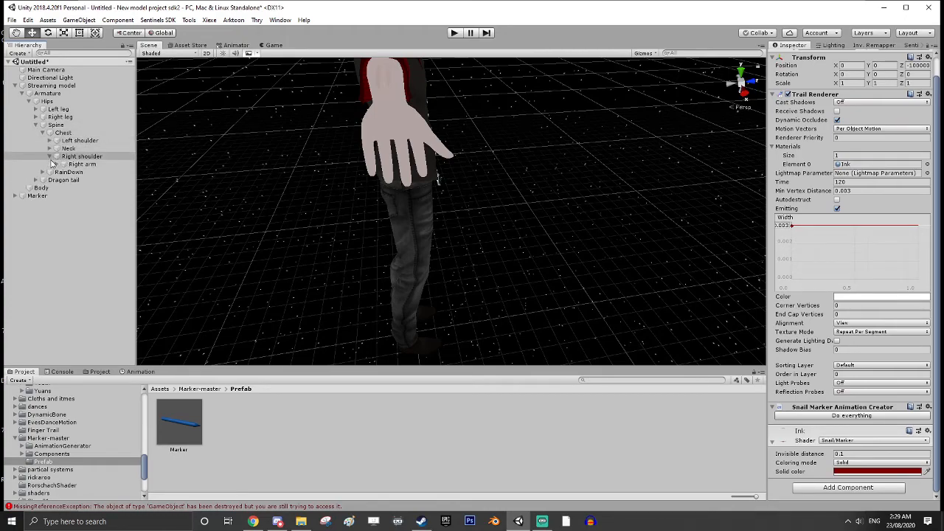
Parent the Marker to the IndexFinger3_R bone under the avatar's right wrist
left_click(56, 164)
left_click(63, 171)
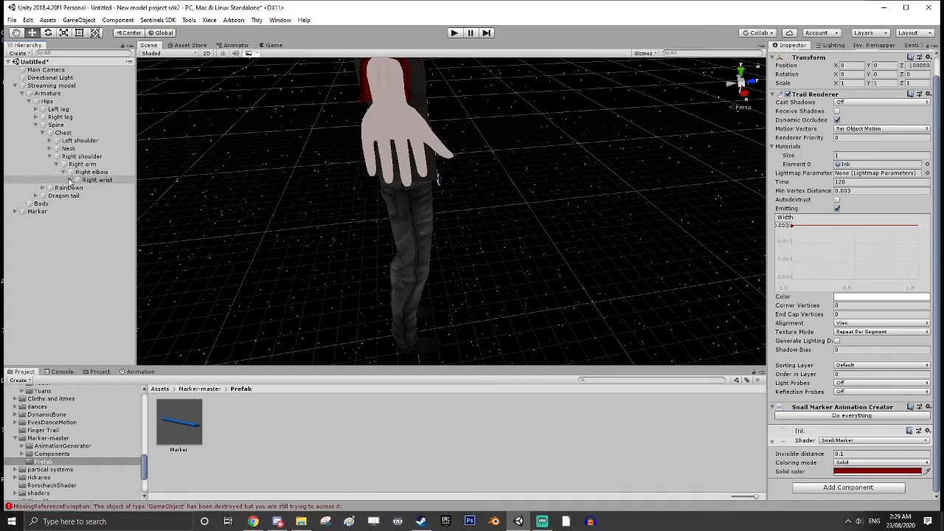
left_click(70, 180)
left_click(76, 187)
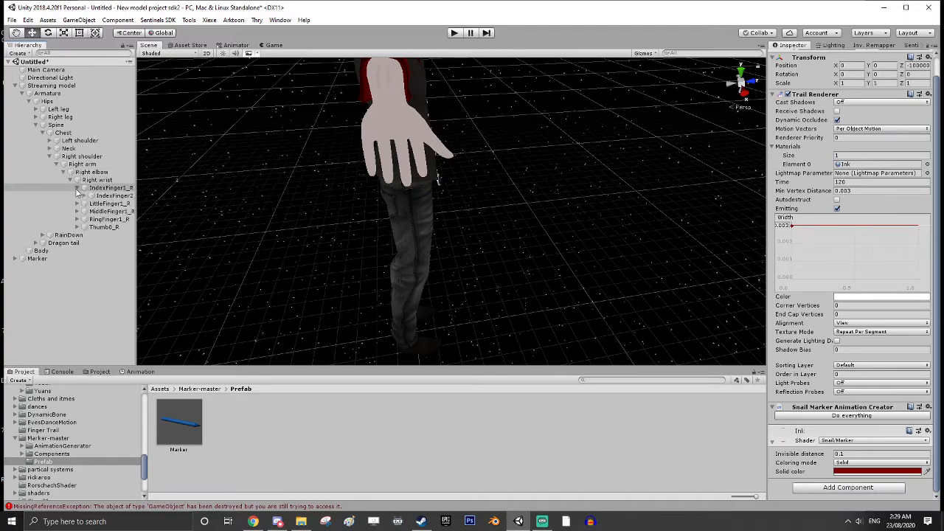
left_click(84, 195)
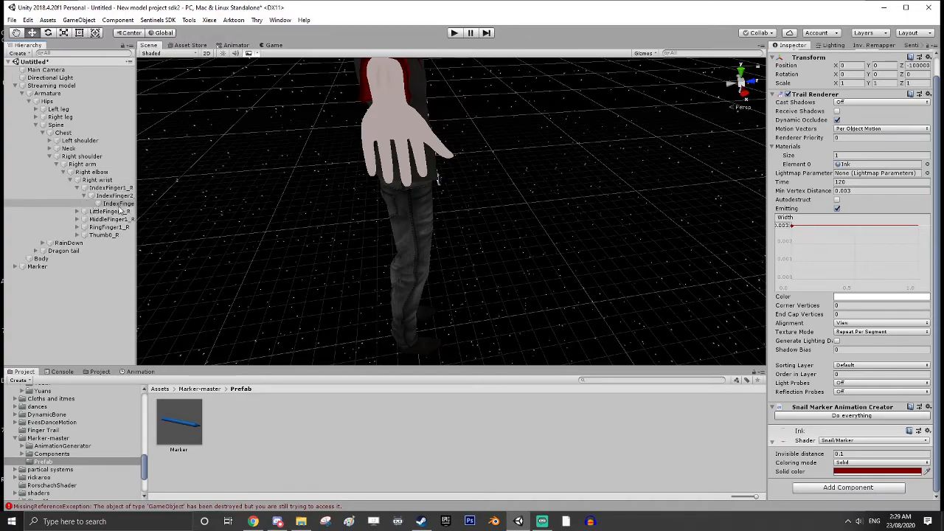
left_click_drag(136, 198, 165, 196)
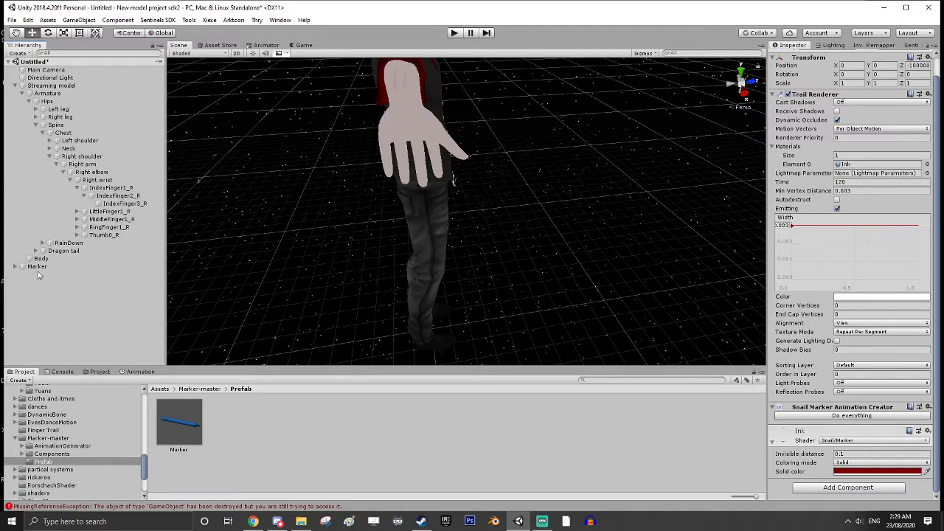
left_click_drag(35, 265, 120, 204)
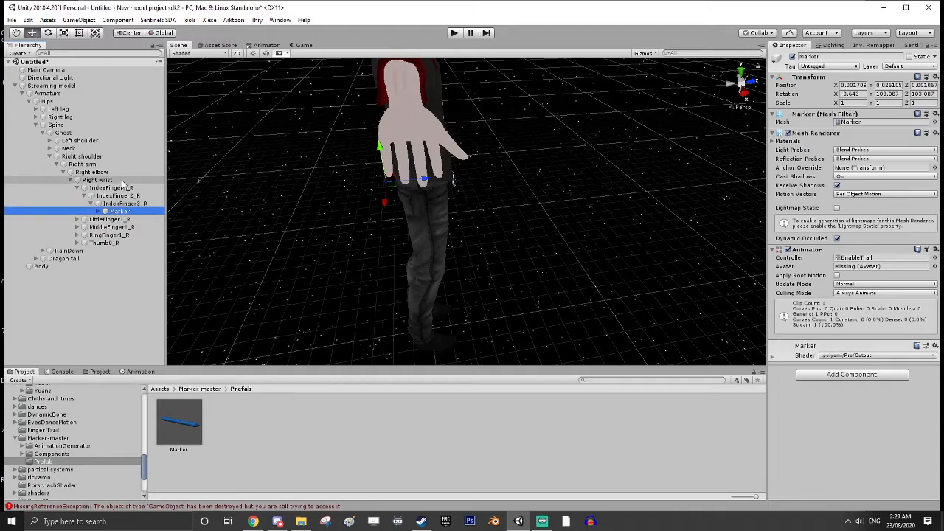
Assign the Streaming model as the avatar in the Inventory Remapper
left_click(869, 46)
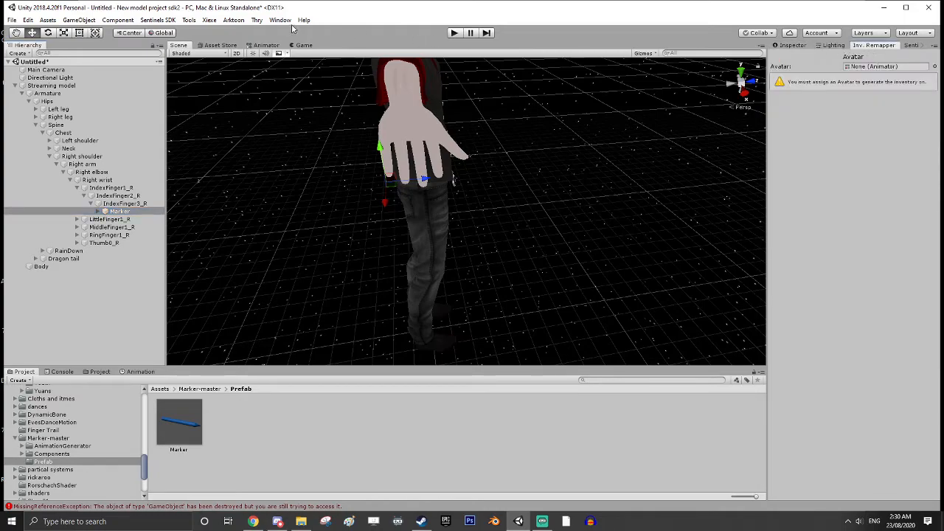
left_click(209, 21)
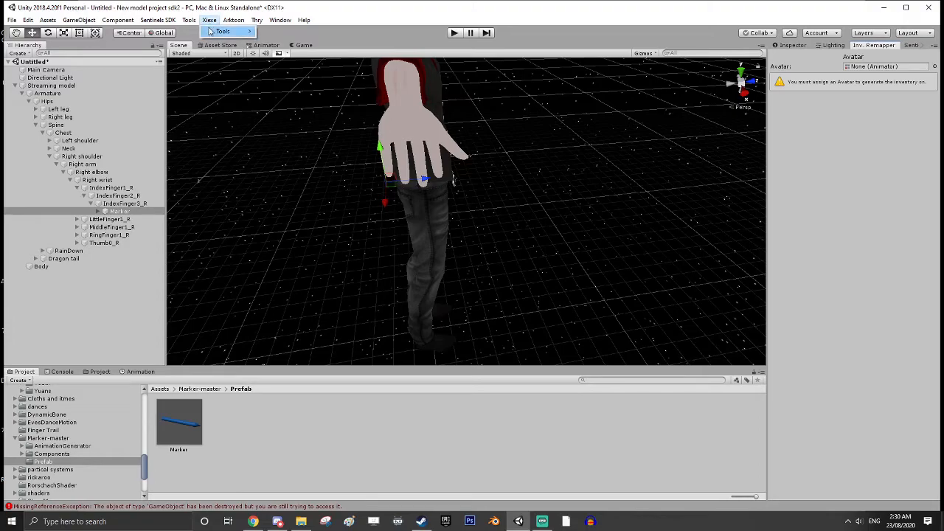
mouse_move(225, 33)
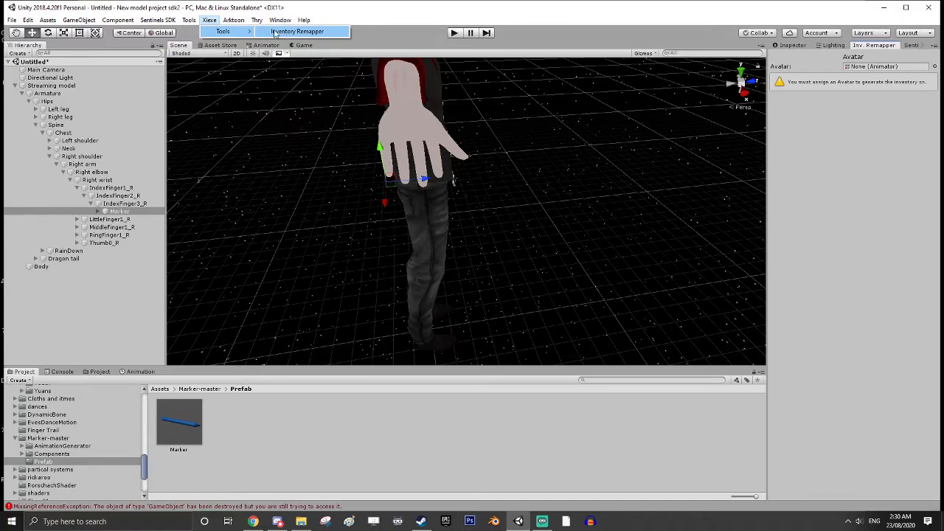
left_click(42, 87)
mouse_move(42, 86)
left_mouse_down()
mouse_move(254, 77)
mouse_move(774, 83)
mouse_move(879, 70)
mouse_move(857, 91)
mouse_move(894, 94)
mouse_move(813, 106)
left_mouse_up()
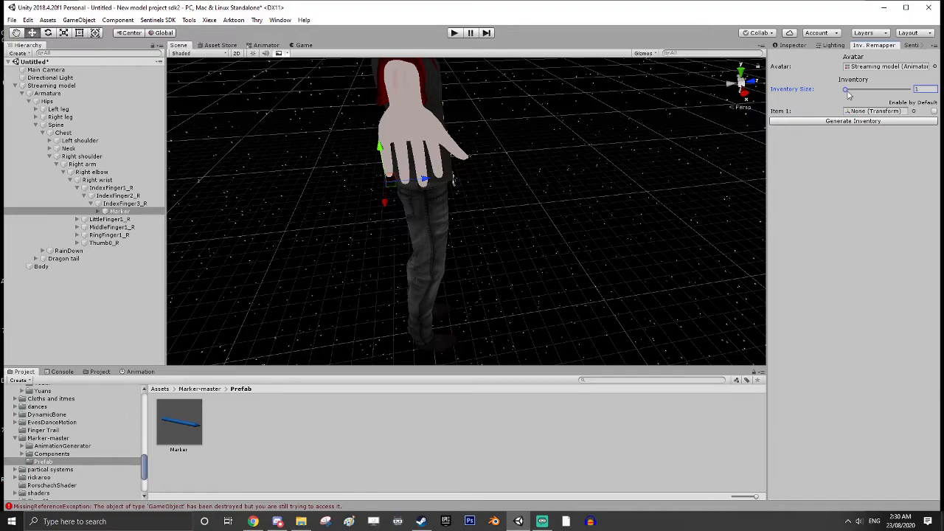
mouse_move(853, 94)
left_mouse_down()
mouse_move(899, 95)
mouse_move(823, 103)
mouse_move(905, 94)
mouse_move(820, 94)
mouse_move(880, 92)
mouse_move(868, 98)
left_mouse_up()
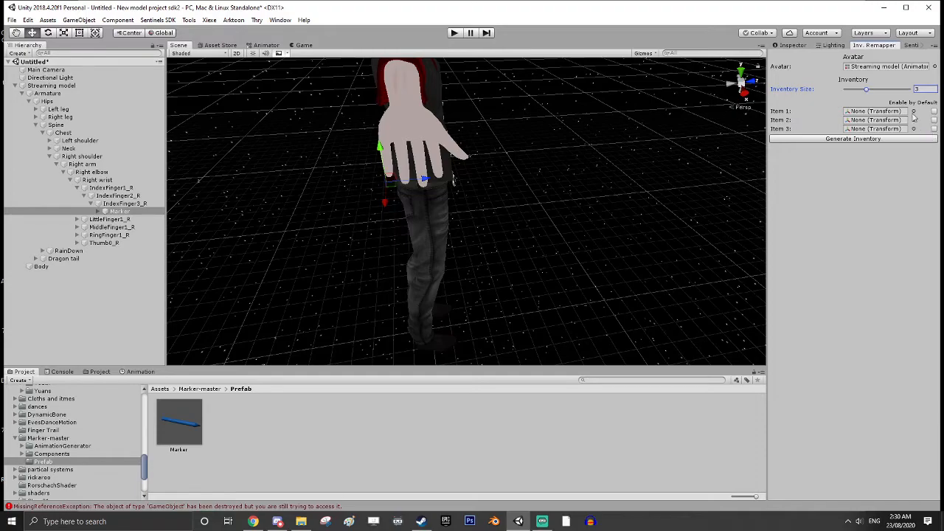
left_click_drag(864, 95, 846, 95)
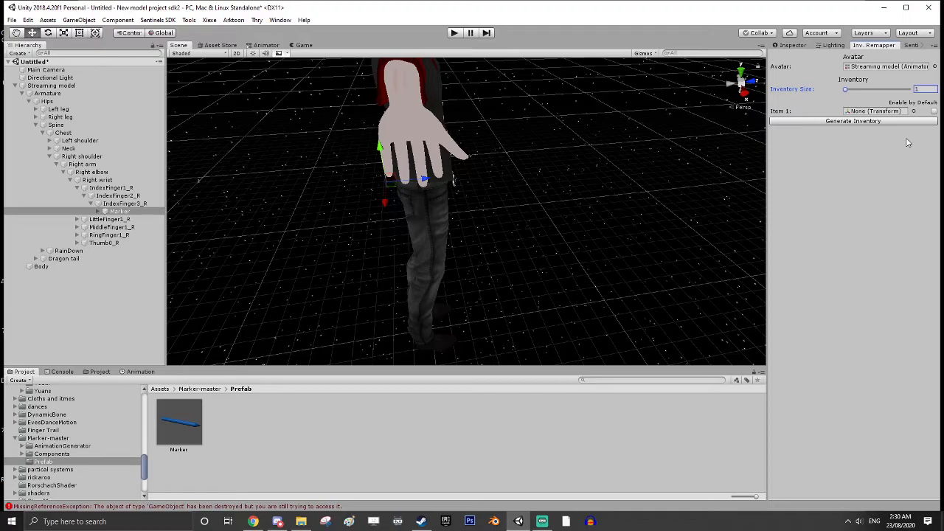
left_click_drag(846, 89, 811, 92)
Assign the Marker as Item 1 of the inventory and generate the inventory
mouse_move(120, 214)
left_mouse_down()
mouse_move(367, 189)
mouse_move(847, 102)
mouse_move(867, 117)
left_mouse_up()
left_click(849, 122)
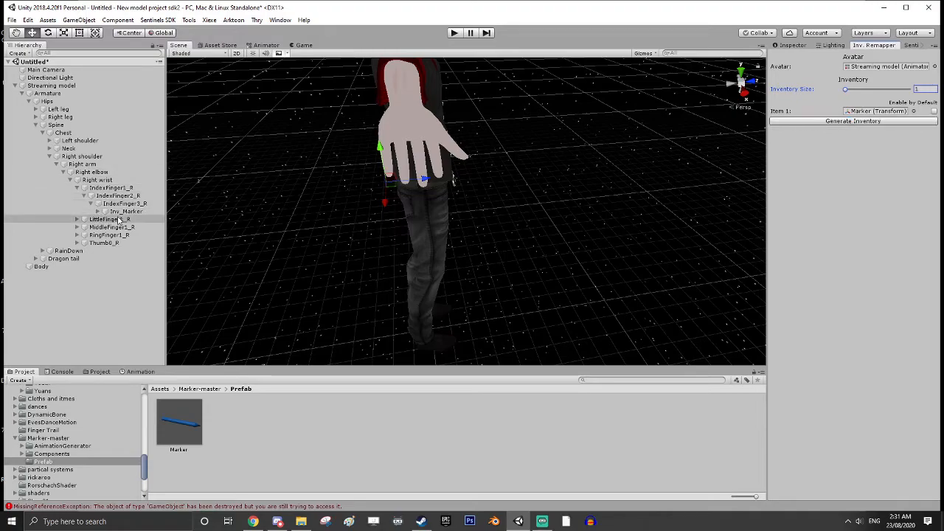
Expand the generated Inv_Marker through ENABLE, DISABLE and Object down to the Marker's children, and inspect the Marker's properties
left_click(104, 212)
left_click(104, 219)
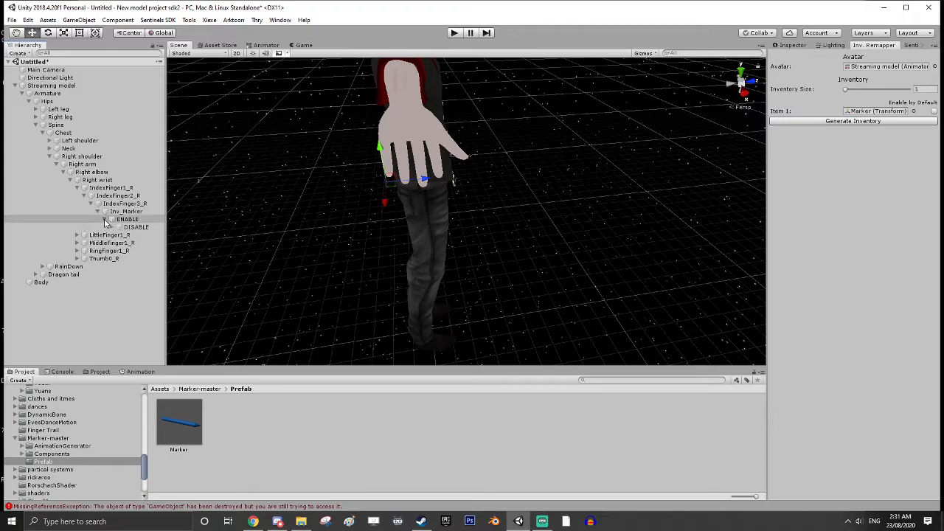
left_click(111, 227)
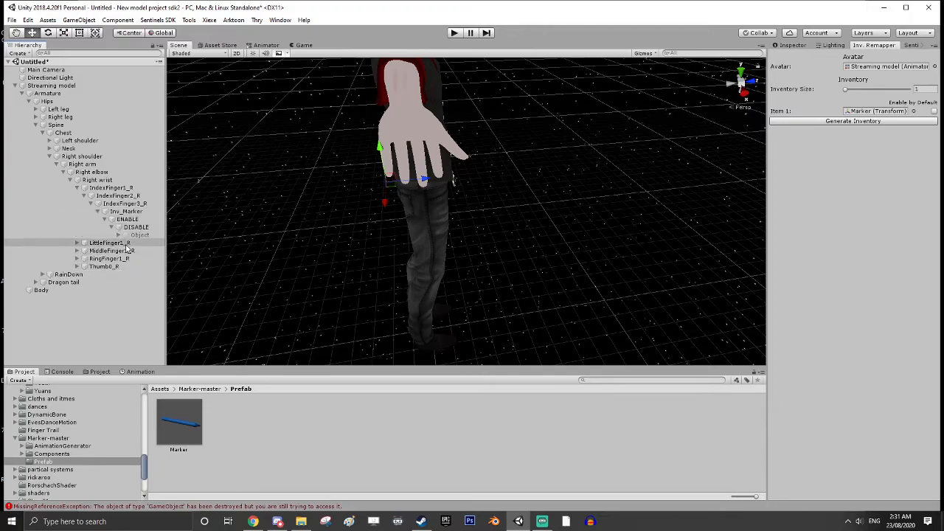
left_click(118, 235)
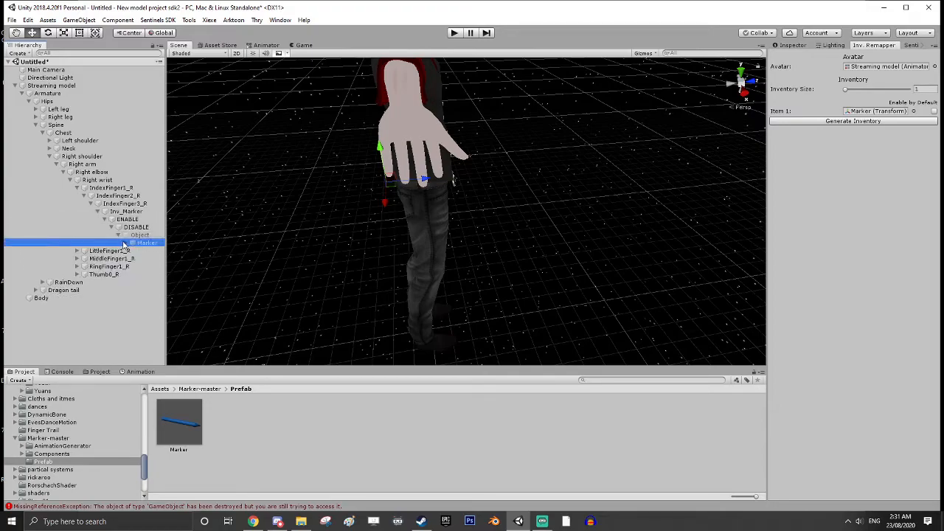
left_click(140, 251)
mouse_move(142, 252)
left_mouse_down()
mouse_move(125, 246)
mouse_move(150, 247)
left_mouse_up()
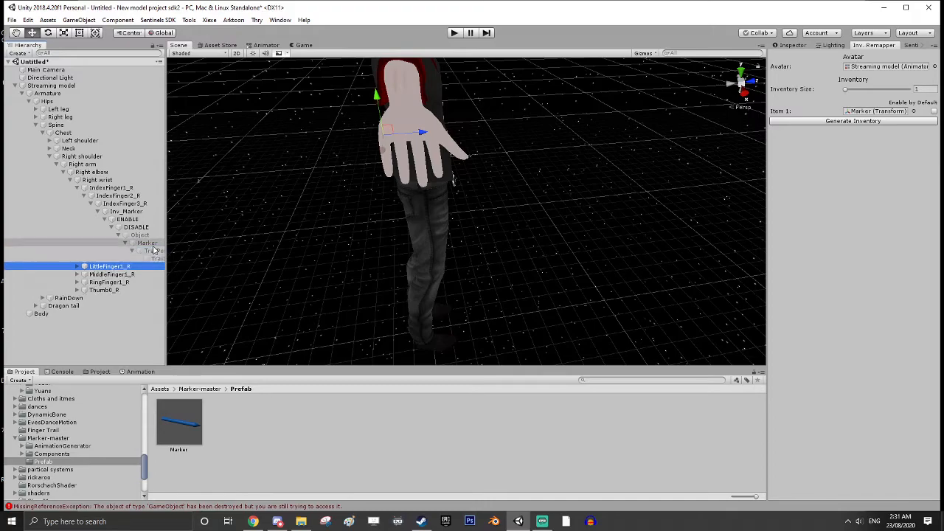
left_click(150, 244)
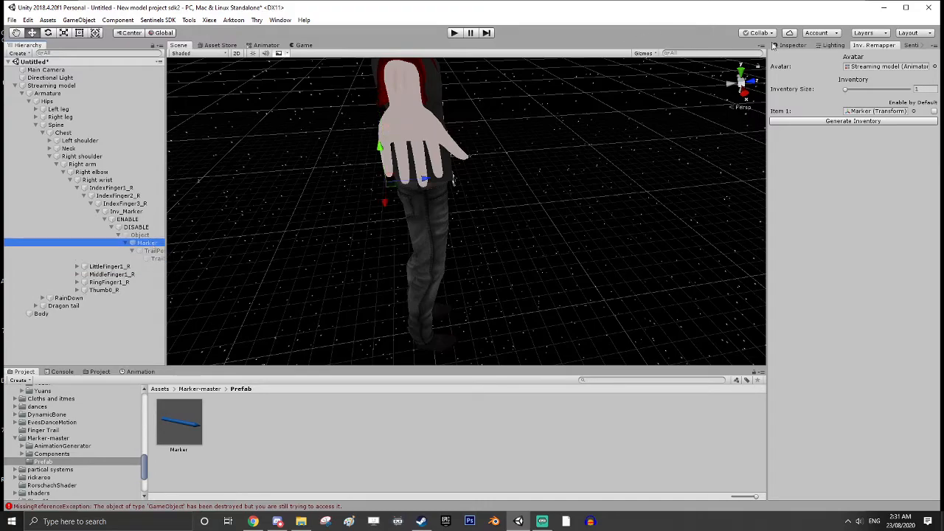
left_click(794, 46)
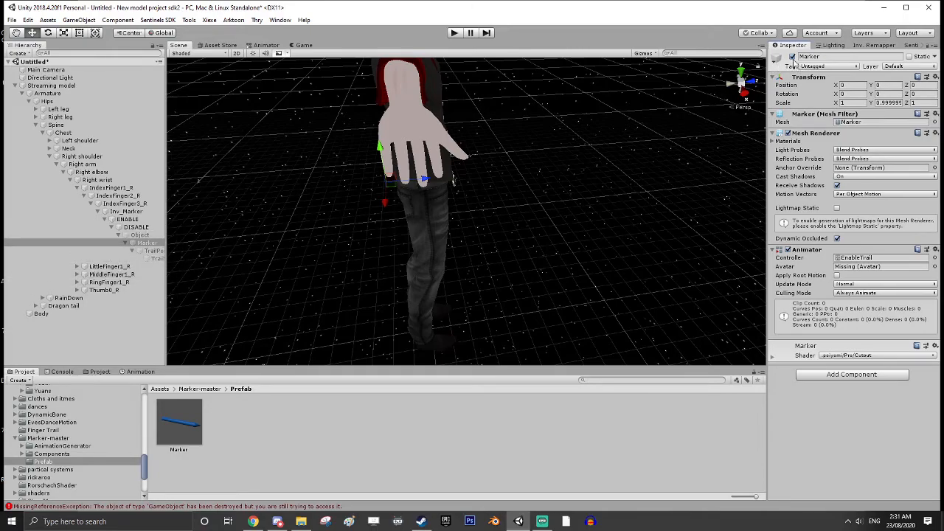
middle_click_drag(541, 211, 533, 221)
right_click_drag(533, 220, 451, 206)
middle_click_drag(451, 207, 441, 200)
right_click_drag(527, 224, 506, 224)
middle_click_drag(617, 241, 553, 230)
left_click(129, 235)
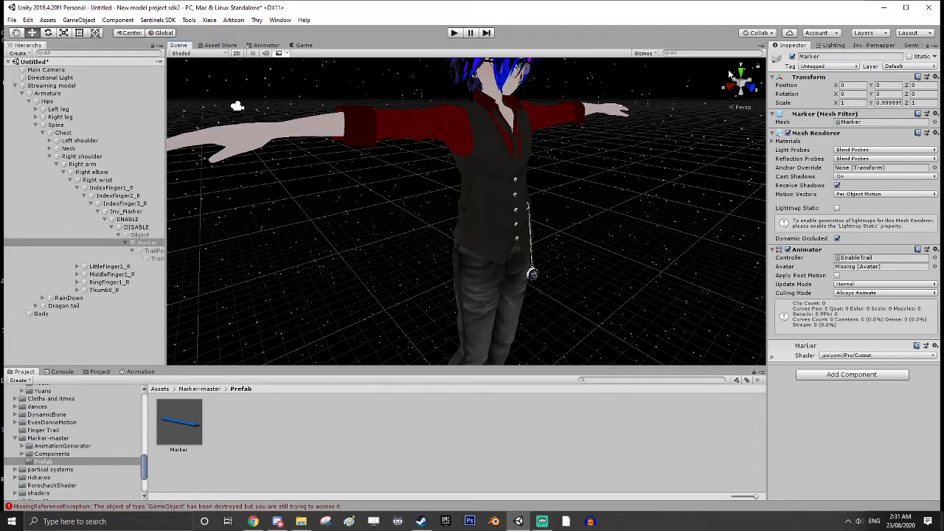
left_click(891, 47)
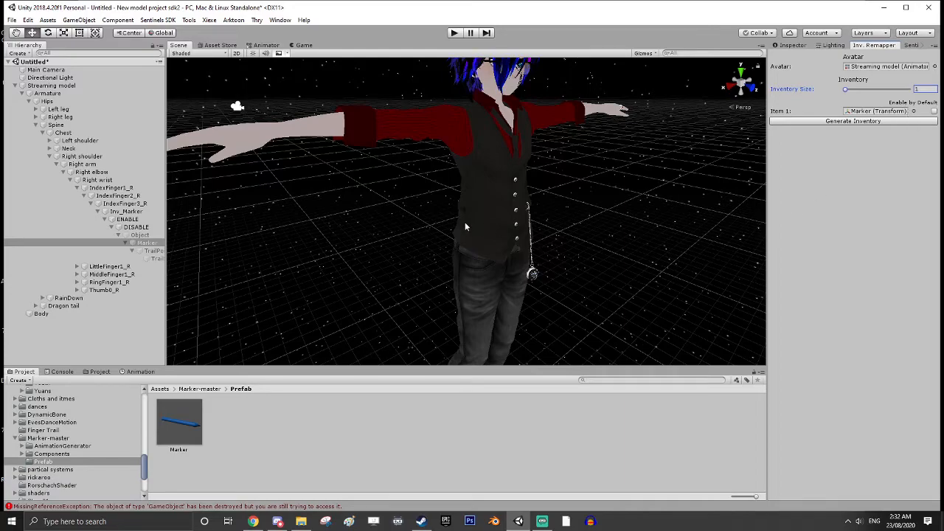
scroll(464, 222, "down", 3)
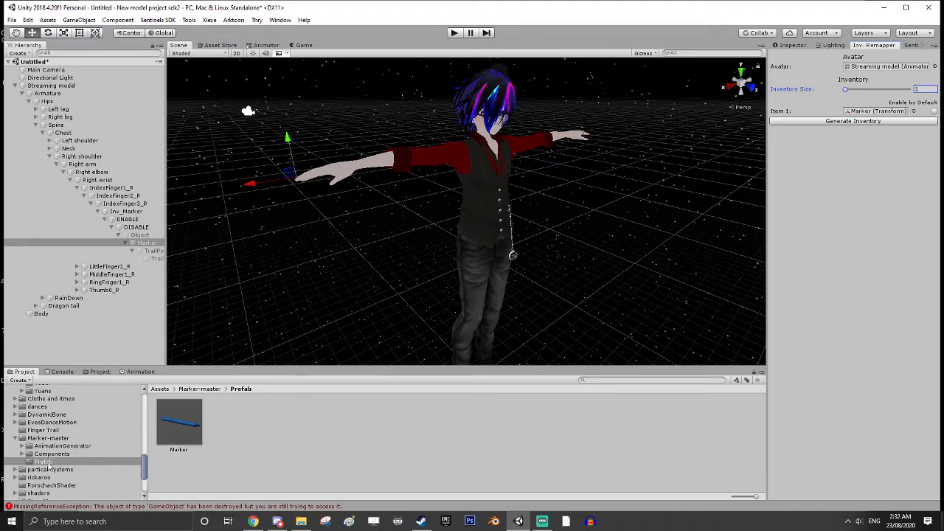
Open the Streaming model folder inside VRCInventorySystem-2.1.4 > InventorySysPrefabEdited > Animations in the project assets
scroll(48, 466, "down", 3)
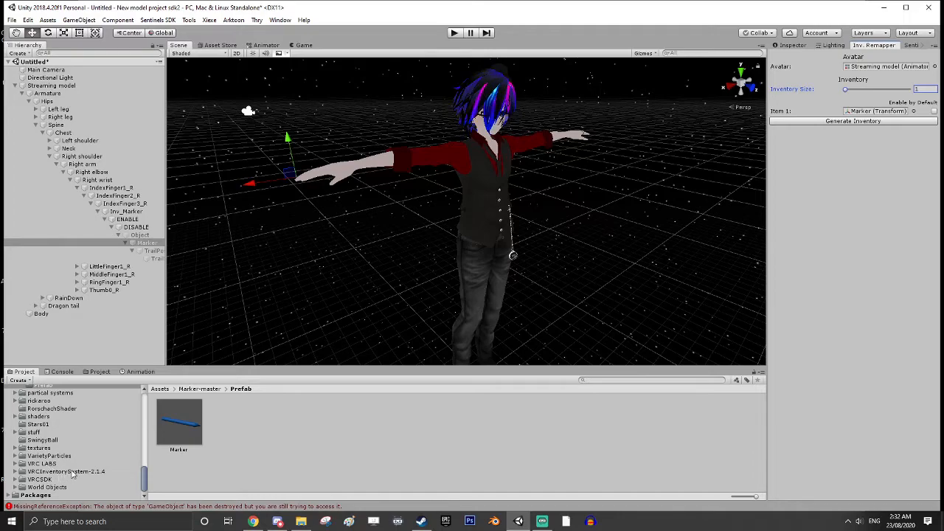
left_click(72, 472)
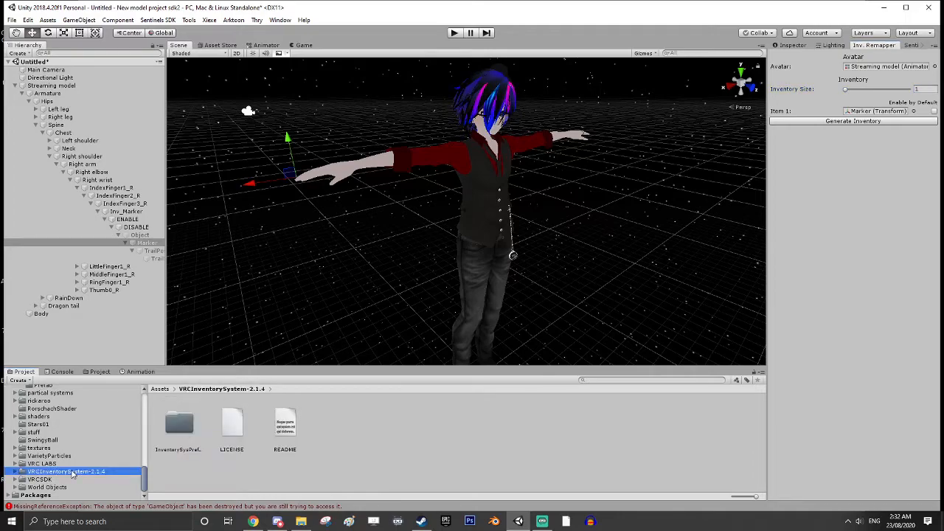
double_click(191, 426)
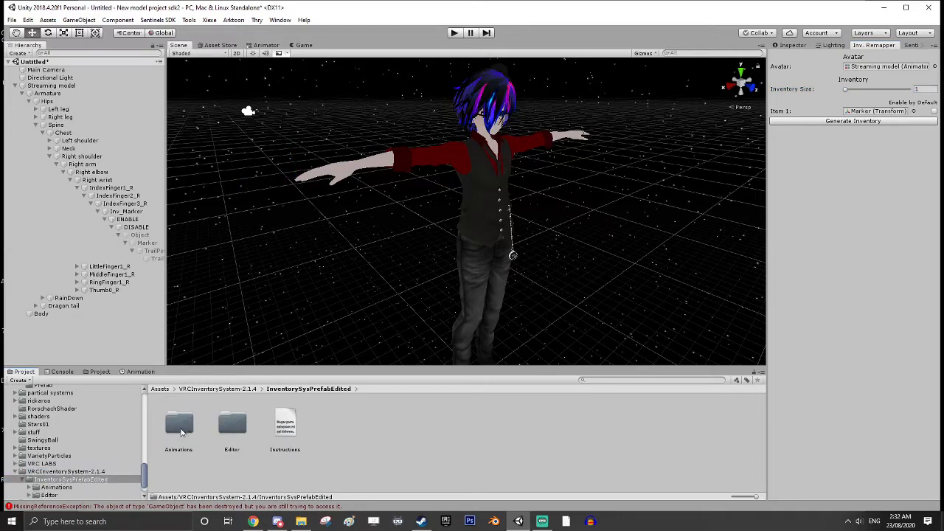
double_click(181, 431)
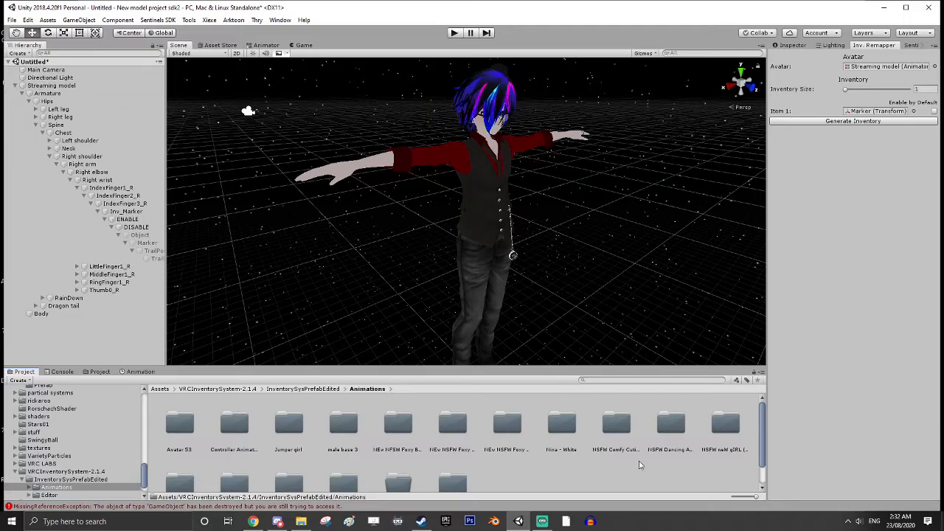
scroll(496, 431, "down", 1)
left_click(457, 464)
double_click(458, 465)
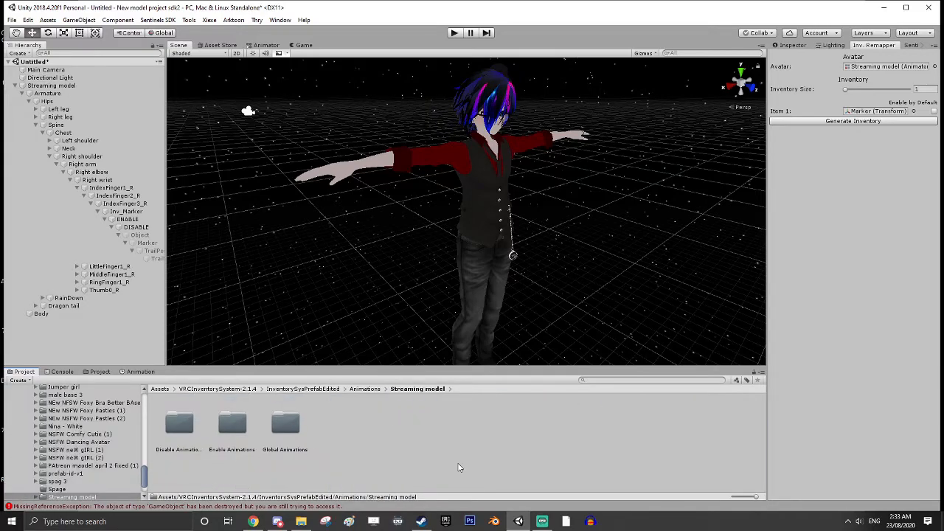
Check the Streaming model's Disable Animations and Enable Animations folders for the generated marker clips
double_click(185, 428)
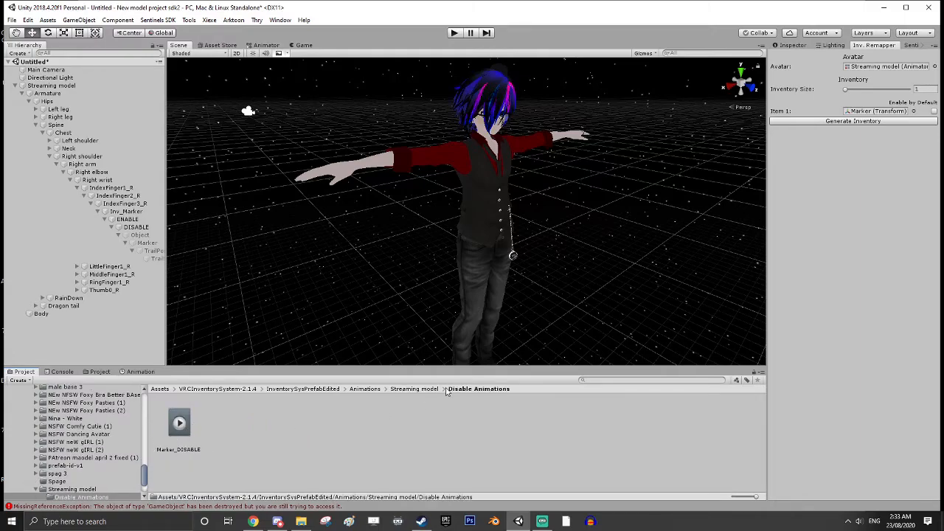
left_click(414, 389)
double_click(233, 427)
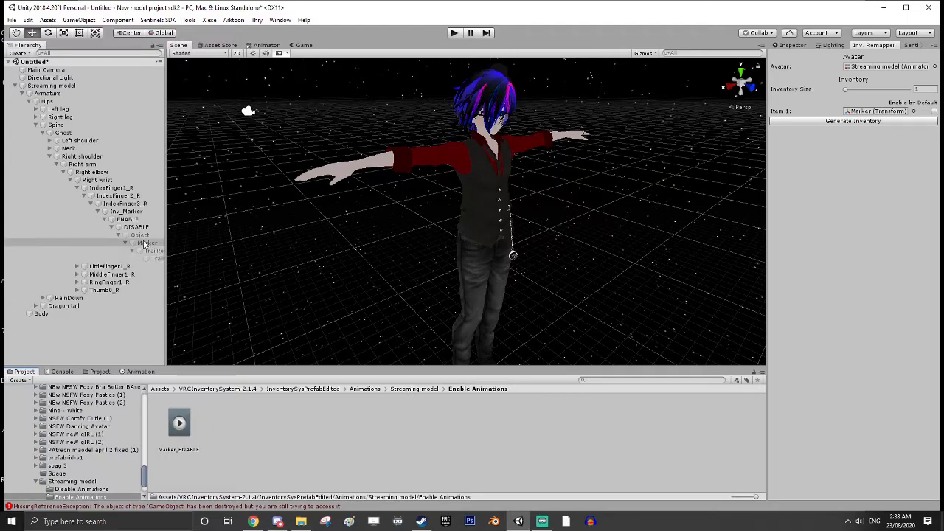
Select the TrailSource object under the Marker's TrailPosition, widen the hierarchy for full names, and bring its Snail Marker Animation Creator into view
left_click(144, 243)
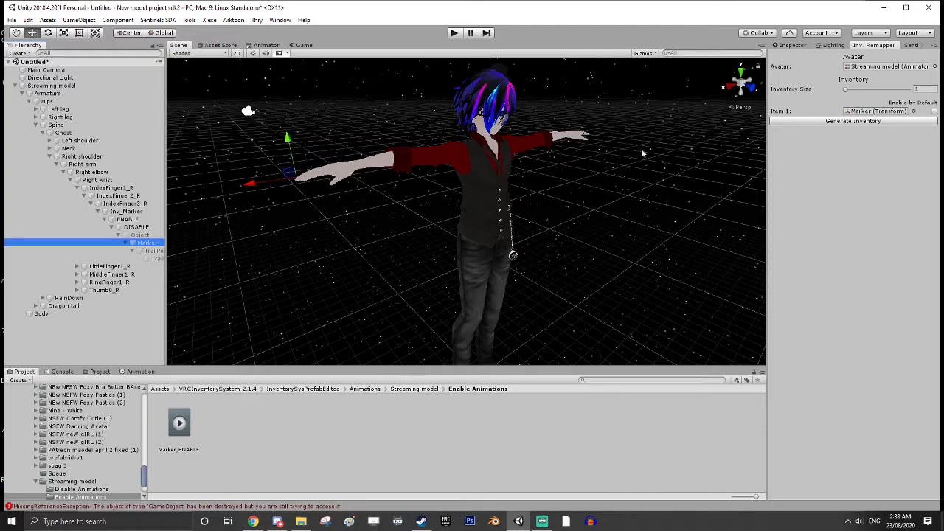
left_click(792, 45)
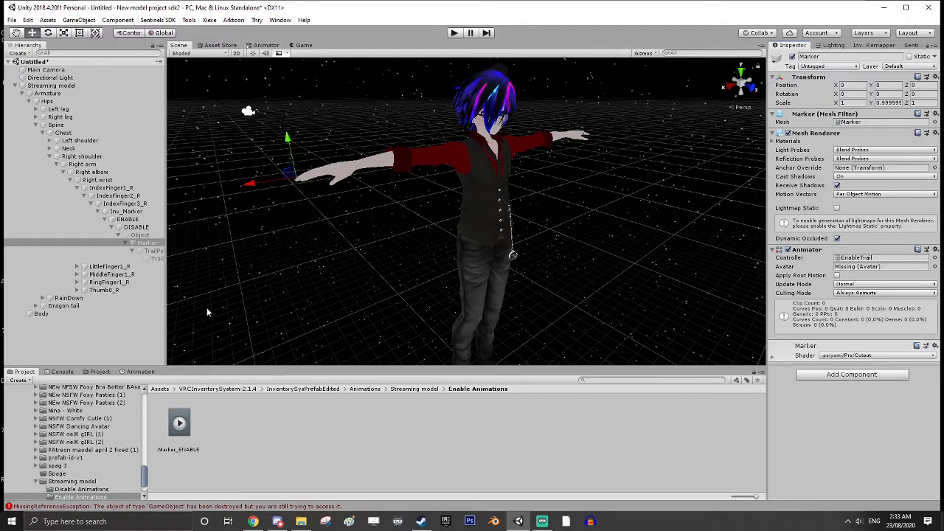
left_click(155, 254)
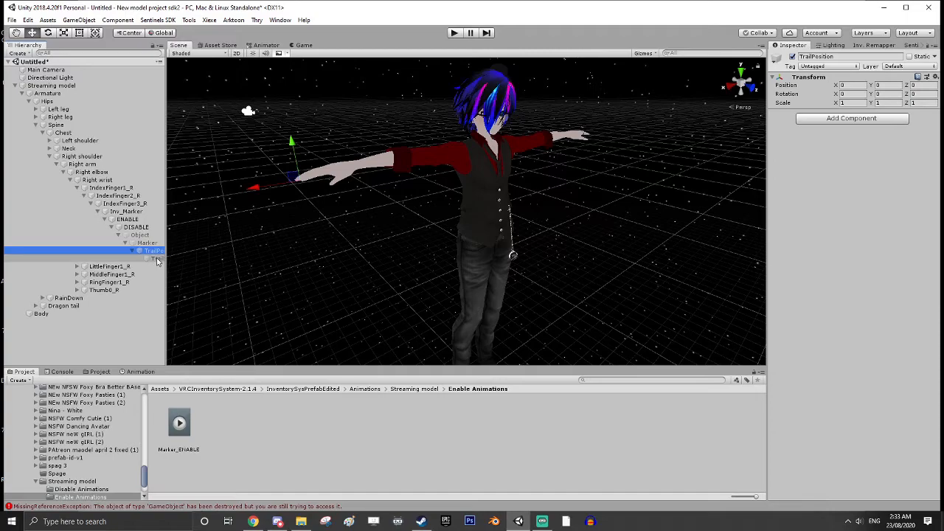
left_click(157, 259)
left_click_drag(166, 273, 235, 277)
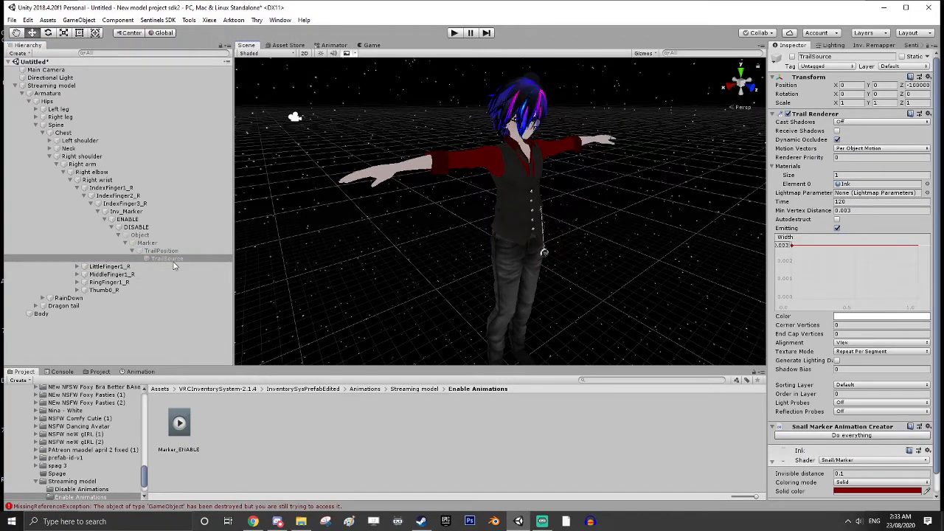
scroll(839, 442, "down", 1)
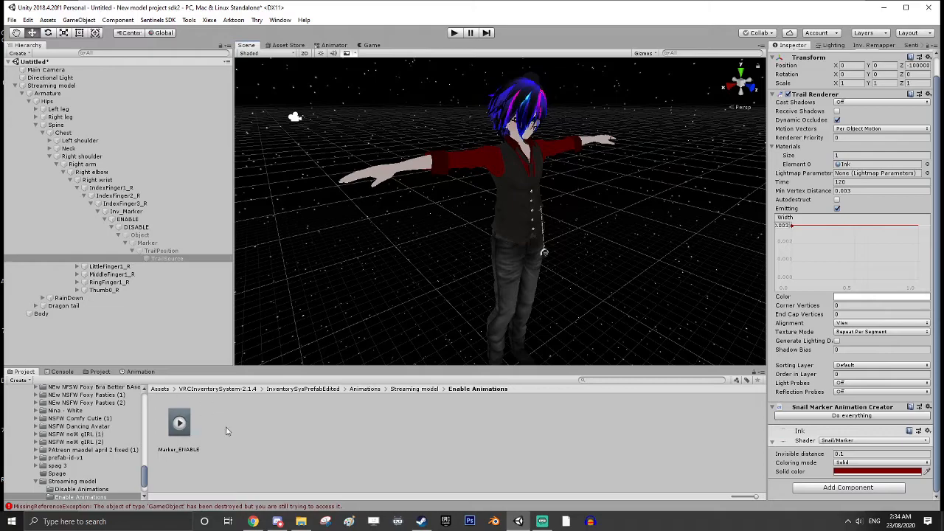
Run the Snail Marker Animation Creator's Do everything command on TrailSource and browse to Assets > Avatars as the save location
left_click(849, 417)
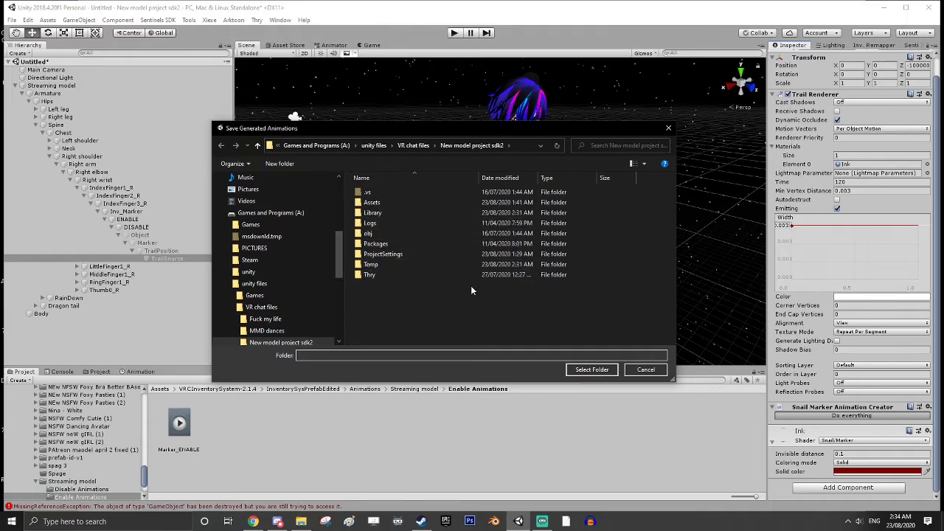
left_click(372, 205)
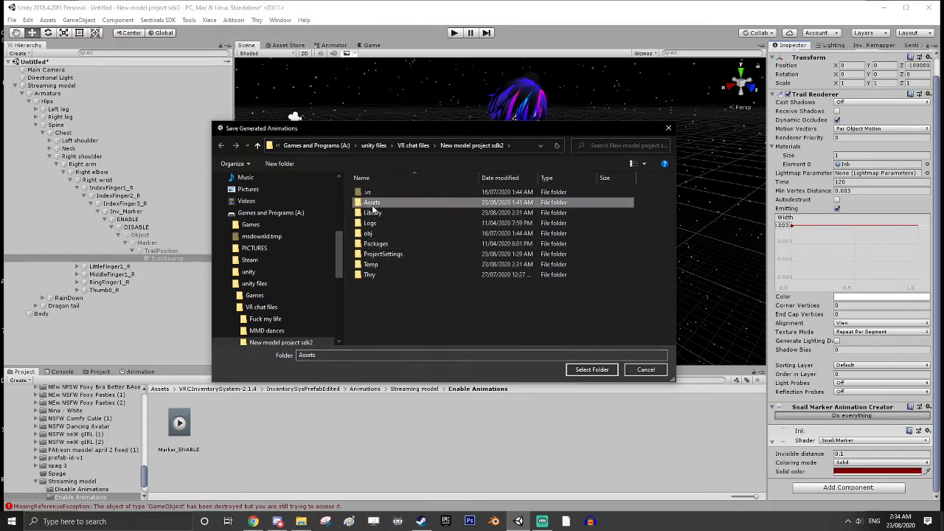
double_click(373, 209)
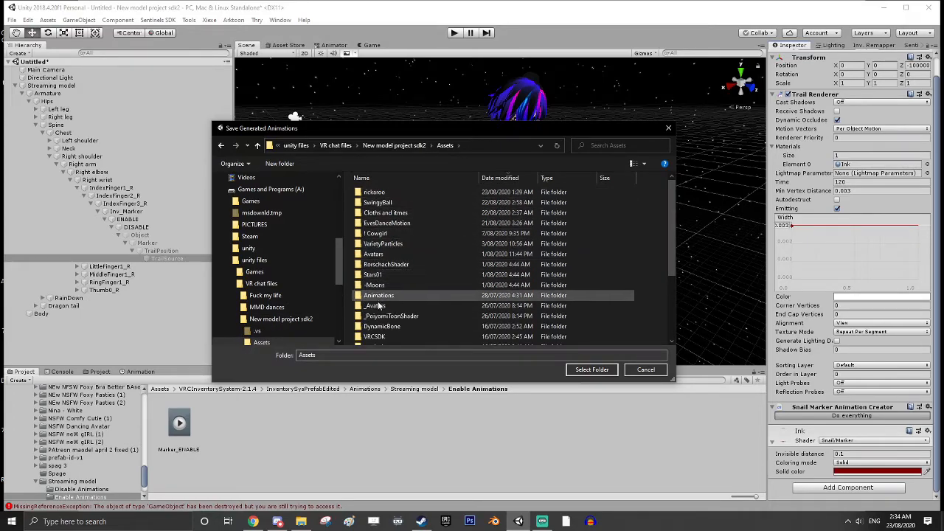
scroll(379, 303, "down", 1)
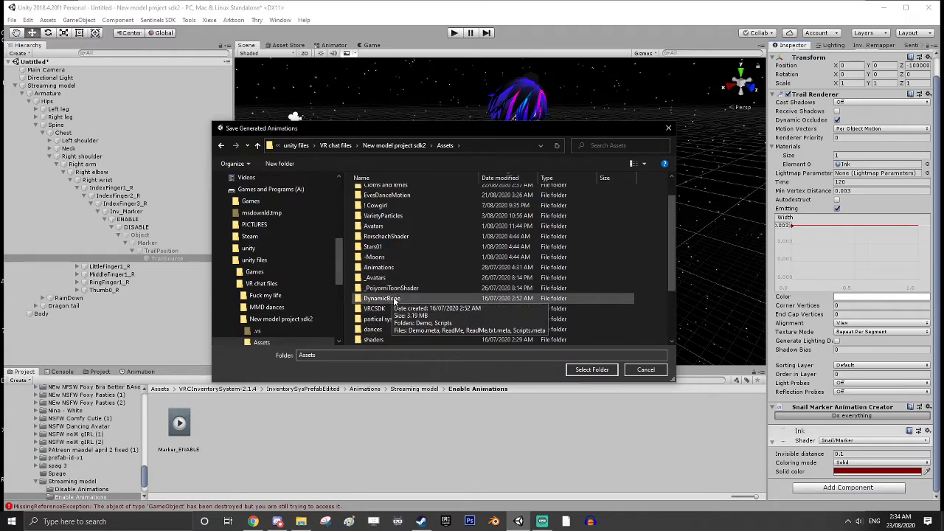
scroll(396, 290, "down", 1)
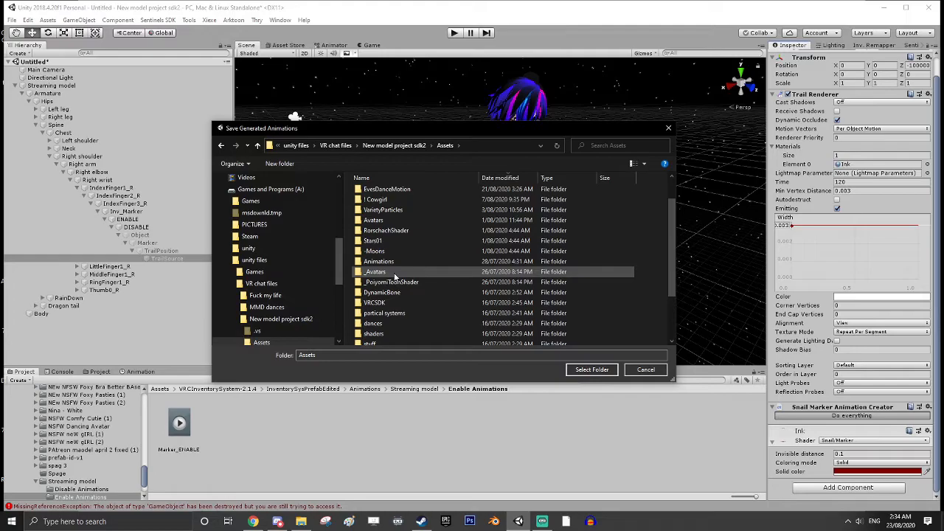
double_click(380, 219)
Save the generated marker animations into the Streaming main spag folder inside Spags
scroll(434, 249, "down", 3)
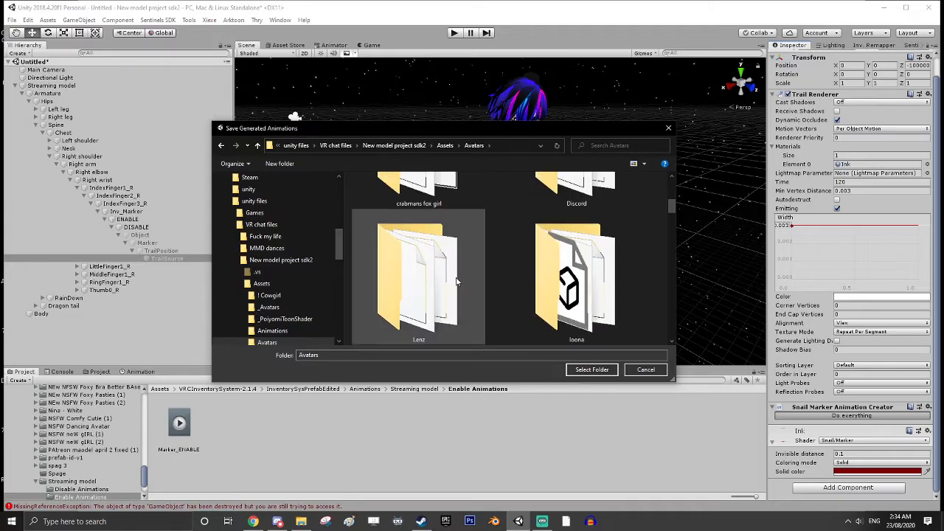
scroll(459, 284, "down", 3)
scroll(461, 293, "down", 6)
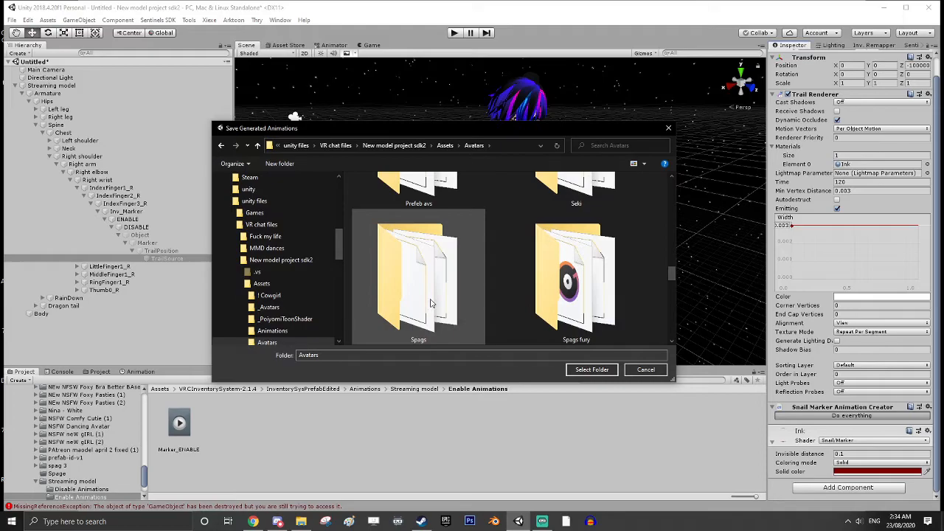
double_click(452, 311)
scroll(429, 295, "down", 2)
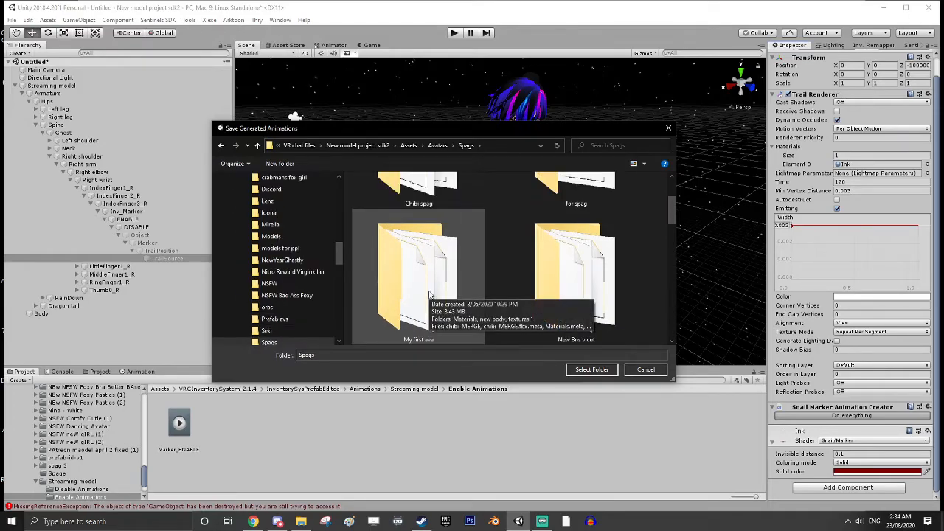
scroll(429, 294, "down", 3)
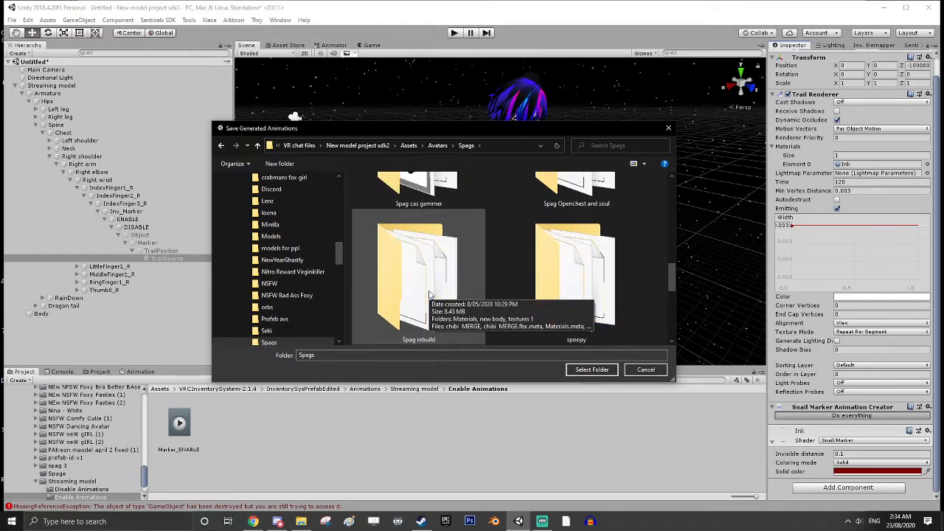
scroll(430, 295, "down", 1)
double_click(428, 295)
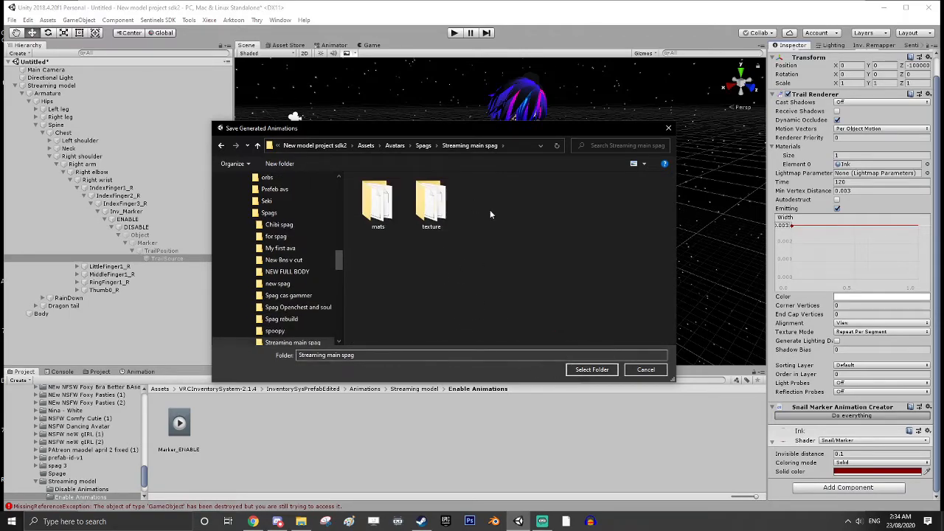
left_click(591, 370)
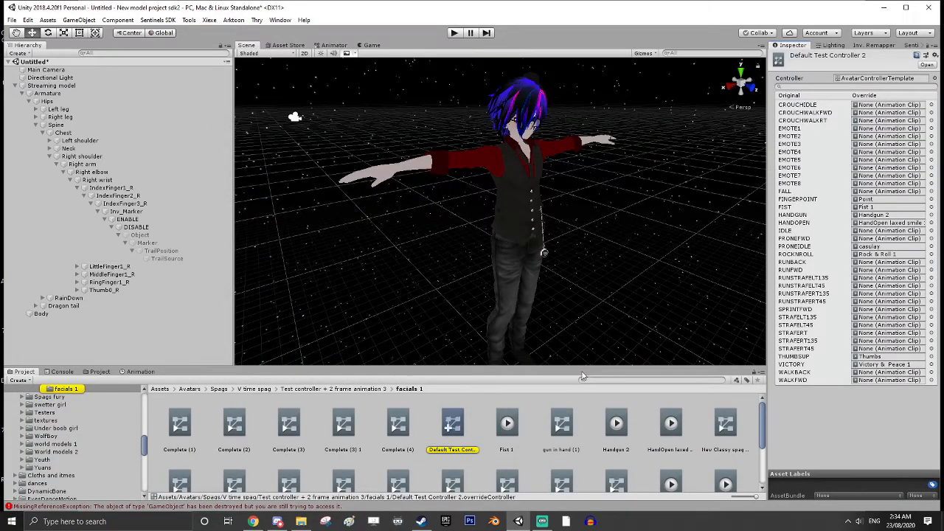
Open the Streaming main spag folder in the project assets and select the Drawing animation clip
scroll(72, 421, "up", 4)
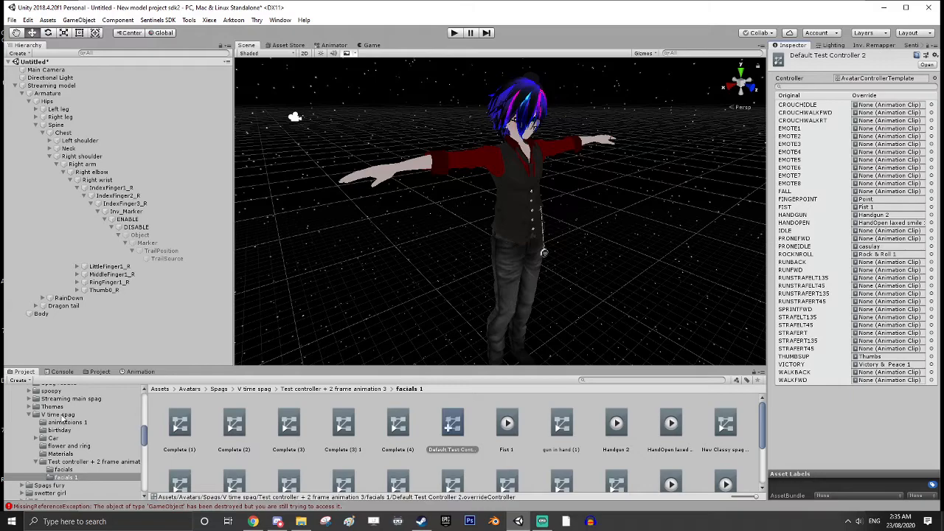
scroll(87, 435, "up", 3)
left_click(72, 427)
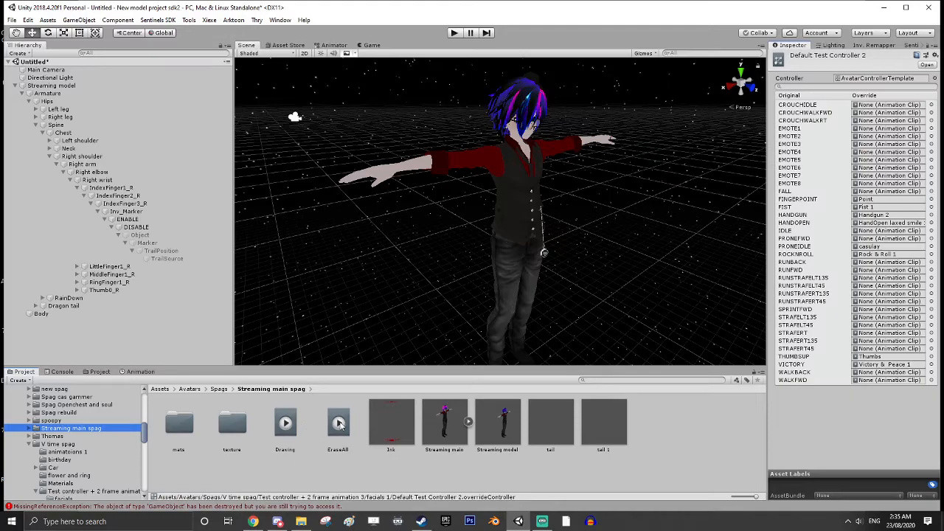
left_click(286, 426)
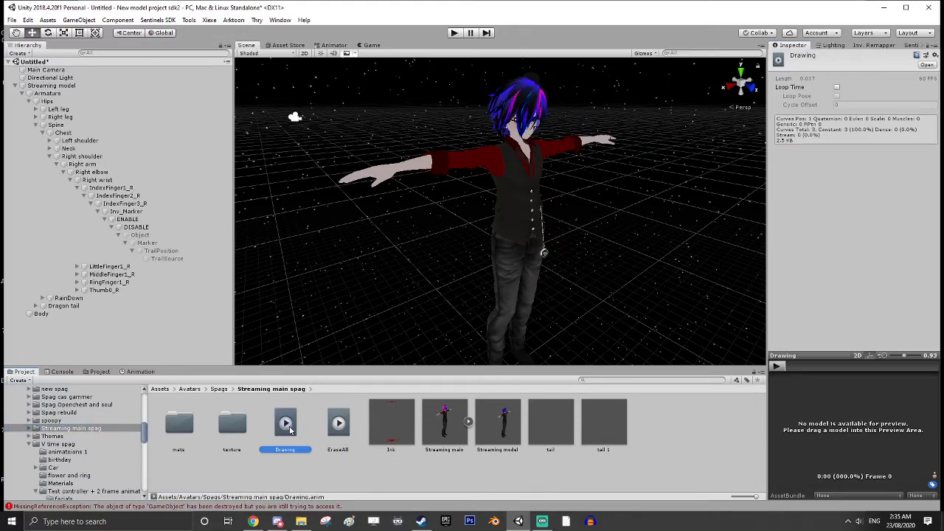
Open the Drawing clip's animation, widen its property list, and examine the object path of the TrailSource Position property
left_click(141, 372)
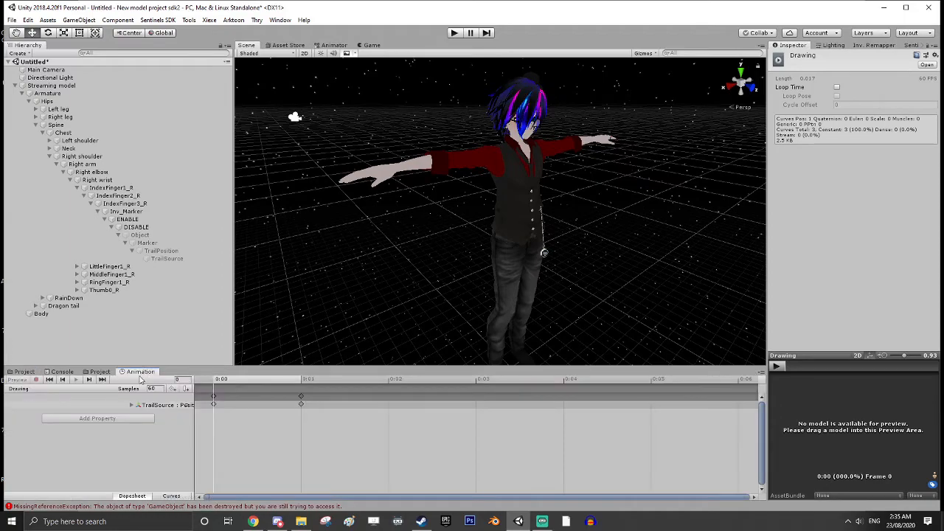
left_click_drag(193, 399, 349, 399)
left_click(173, 405)
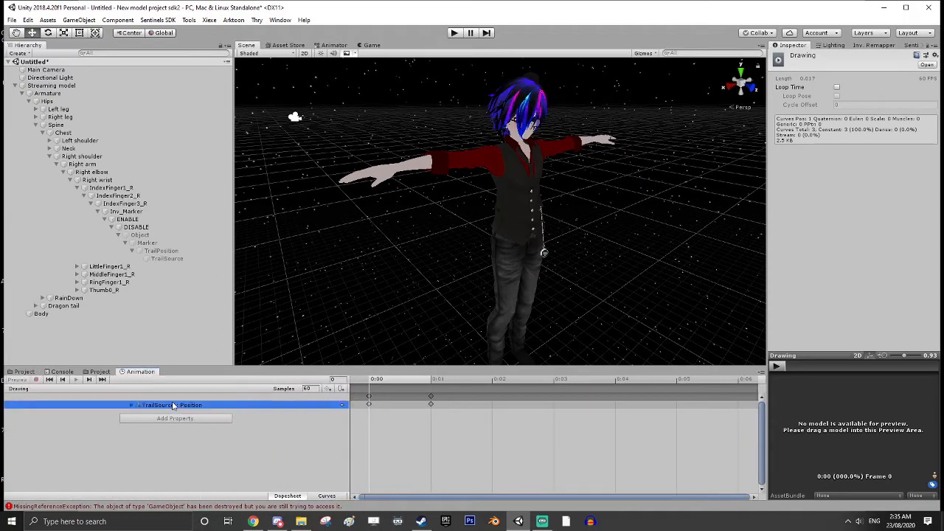
left_click(173, 404)
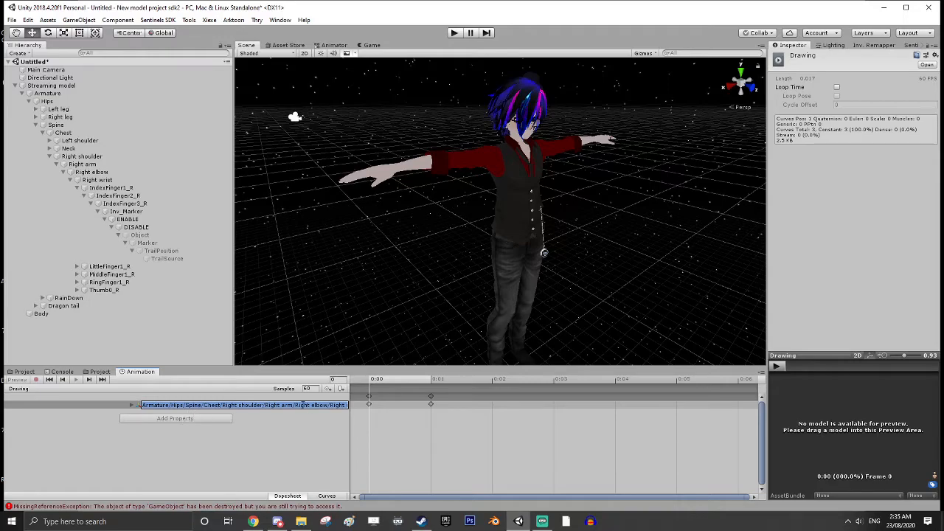
left_click(352, 425)
left_click(352, 425)
left_click(236, 405)
left_click(26, 371)
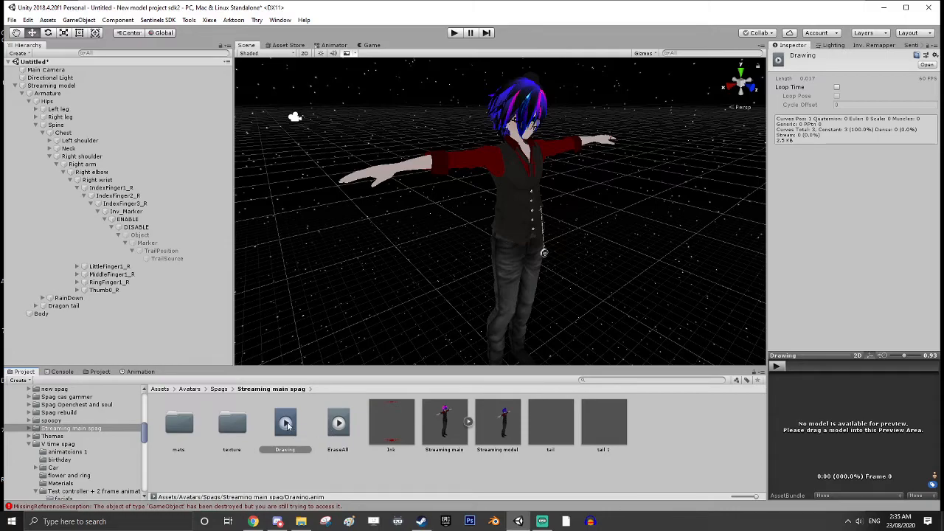
Reveal the full hierarchy path of the Drawing clip's TrailSource Position property by widening the property list, and shrink it back
left_click(140, 371)
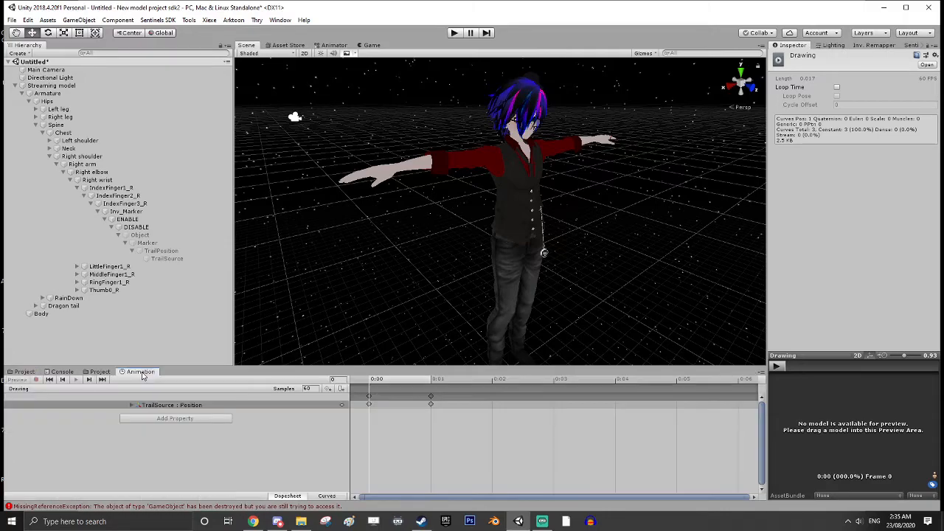
left_click(165, 407)
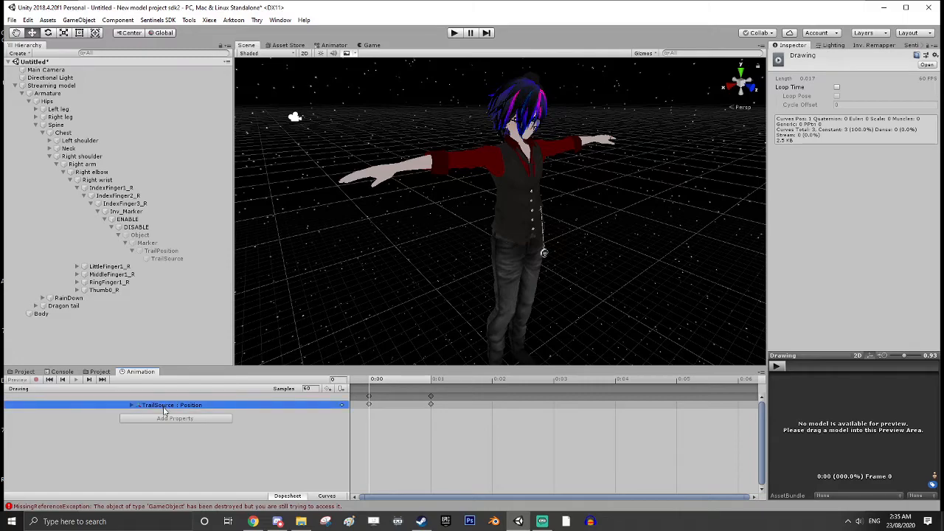
left_click(163, 406)
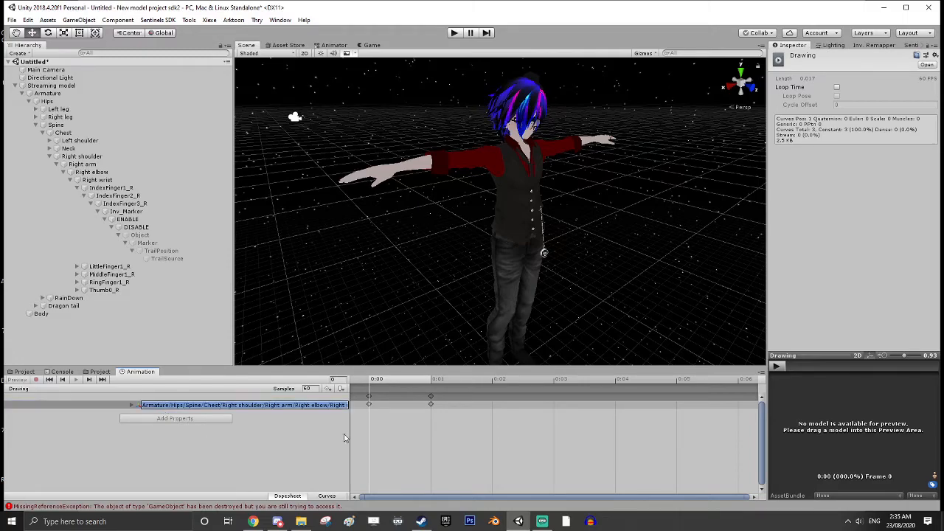
left_click_drag(349, 429, 625, 426)
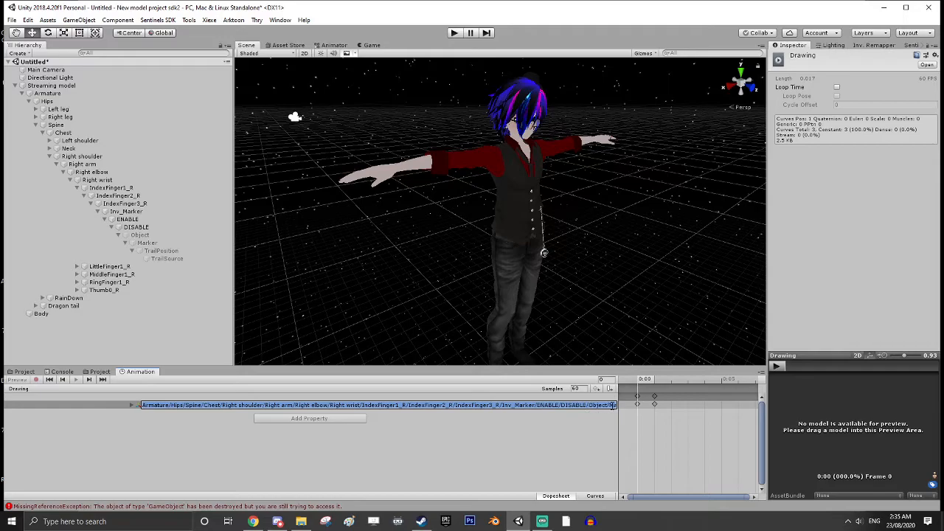
left_click_drag(620, 430, 188, 433)
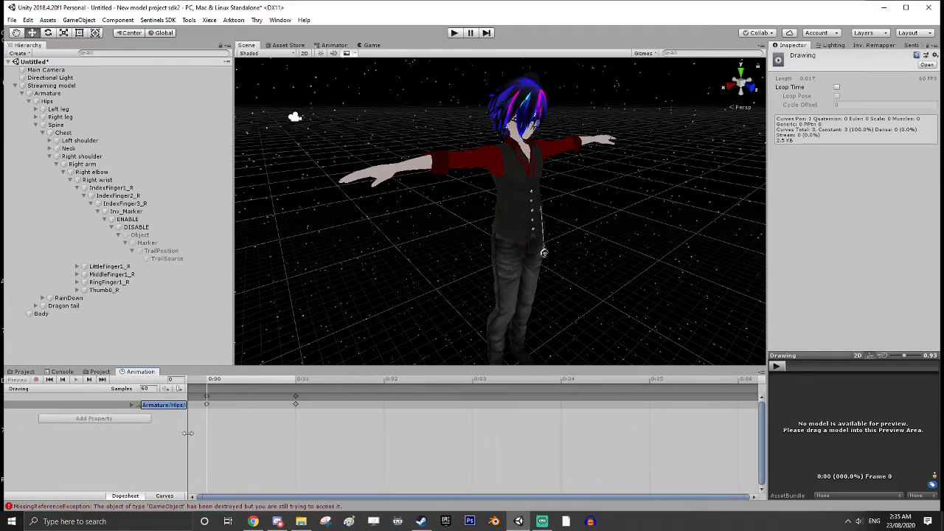
Locate the Streaming model's custom standing override, Default Test Controller 2, in the project assets and move it into the Streaming main spag folder
left_click(24, 371)
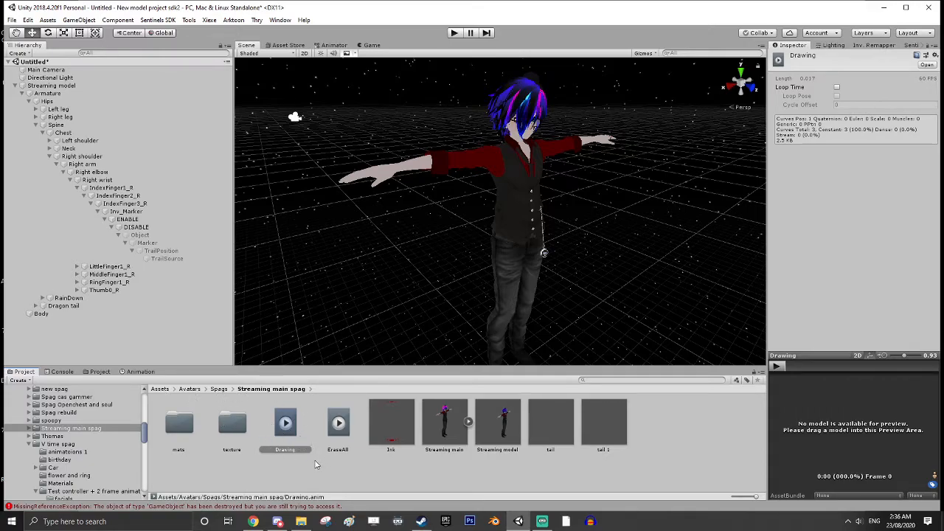
left_click(59, 444)
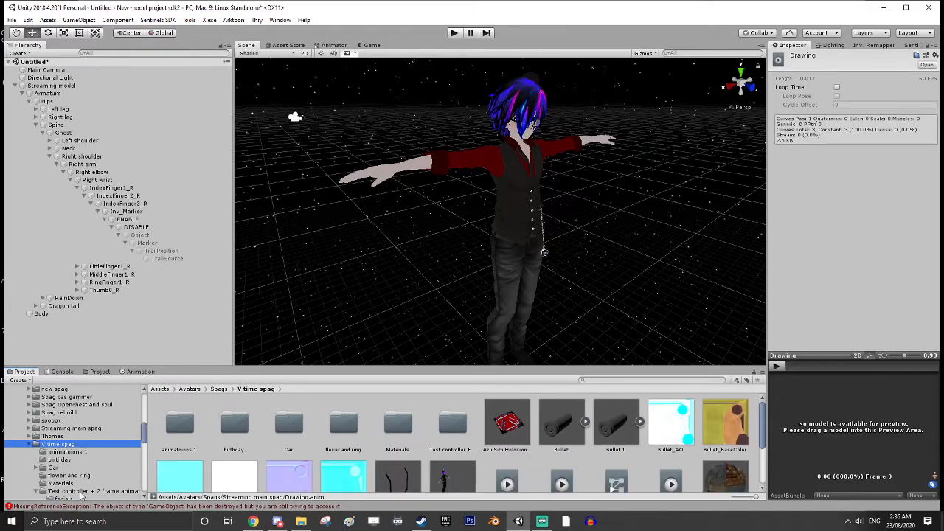
left_click(83, 491)
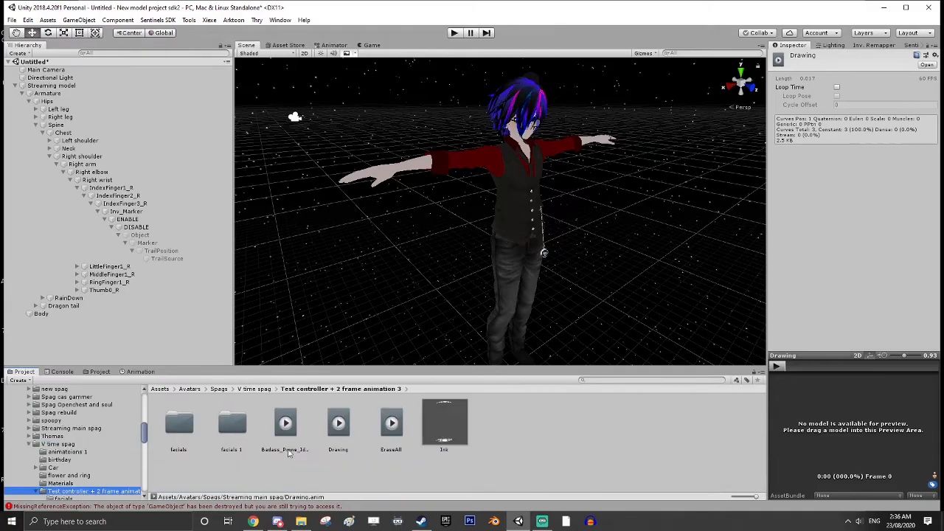
left_click(56, 85)
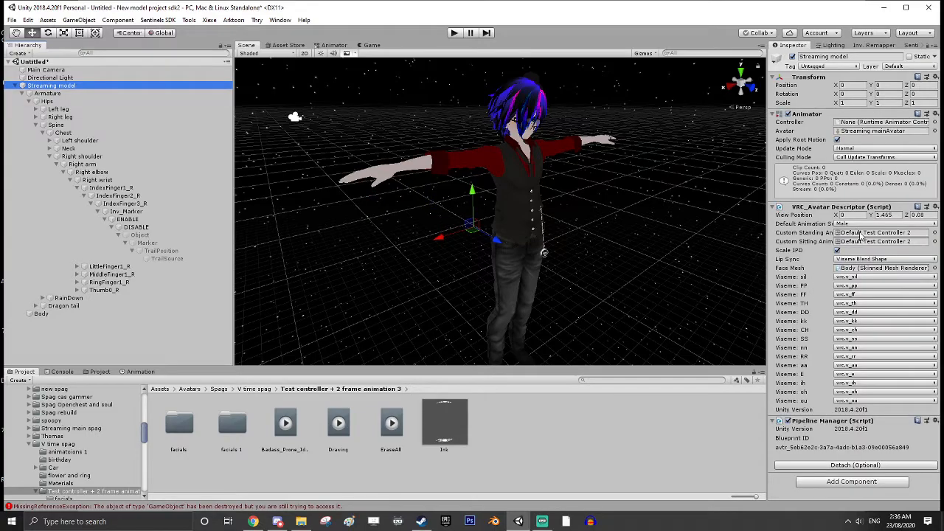
left_click(861, 233)
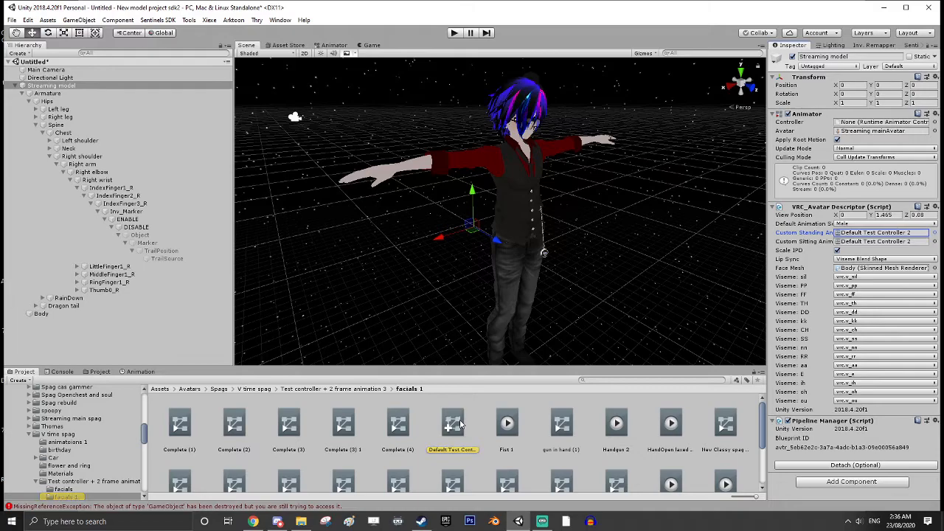
left_click_drag(460, 424, 102, 419)
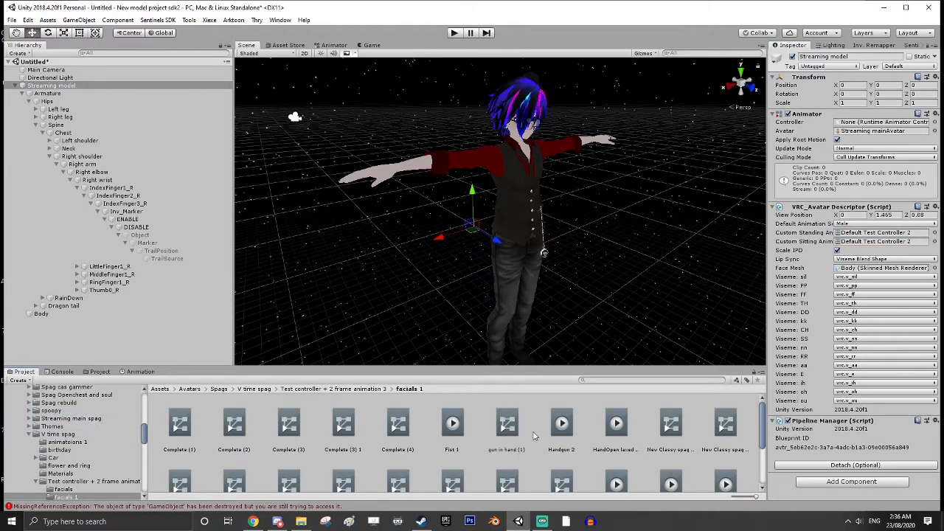
Move the Fist 1 and Victory & Peace 1 clips from facials 1 into the Streaming main spag folder and open that folder
left_click(453, 426)
scroll(88, 424, "up", 3)
left_click_drag(99, 370, 77, 443)
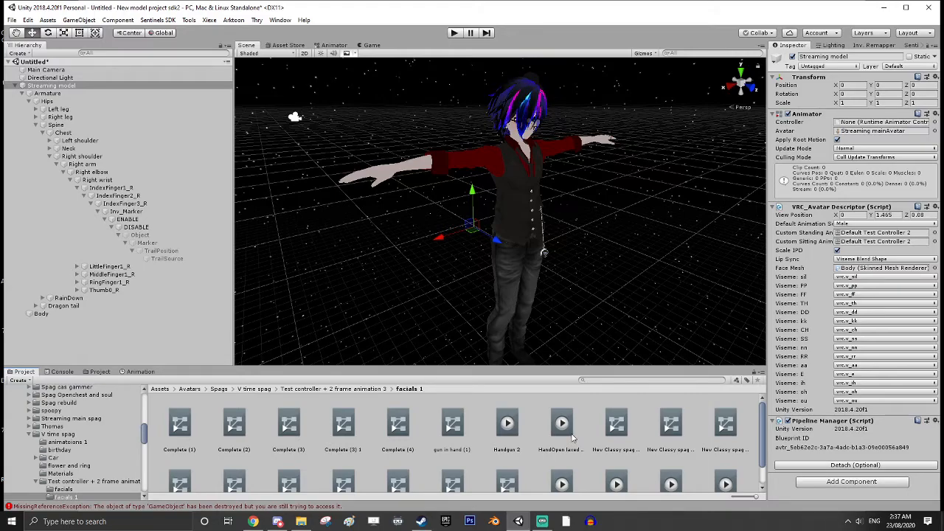
scroll(574, 438, "down", 1)
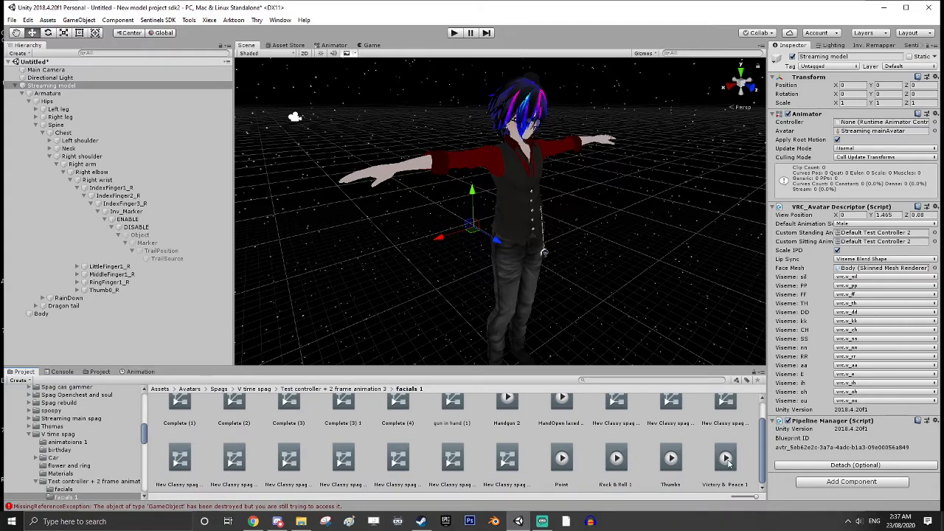
left_click_drag(726, 459, 78, 419)
left_click(78, 419)
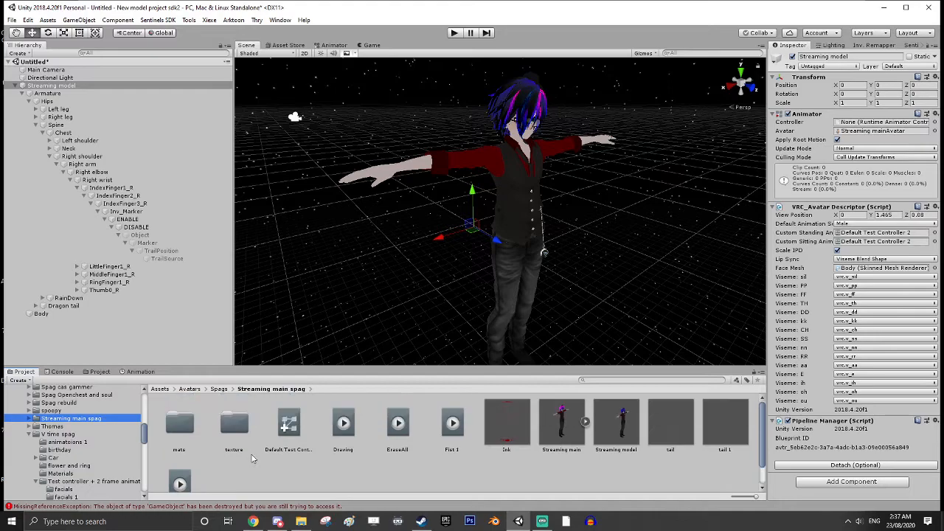
Review the Streaming main spag folder's contents and check the gesture overrides in Default Test Controller 2
scroll(400, 459, "down", 1)
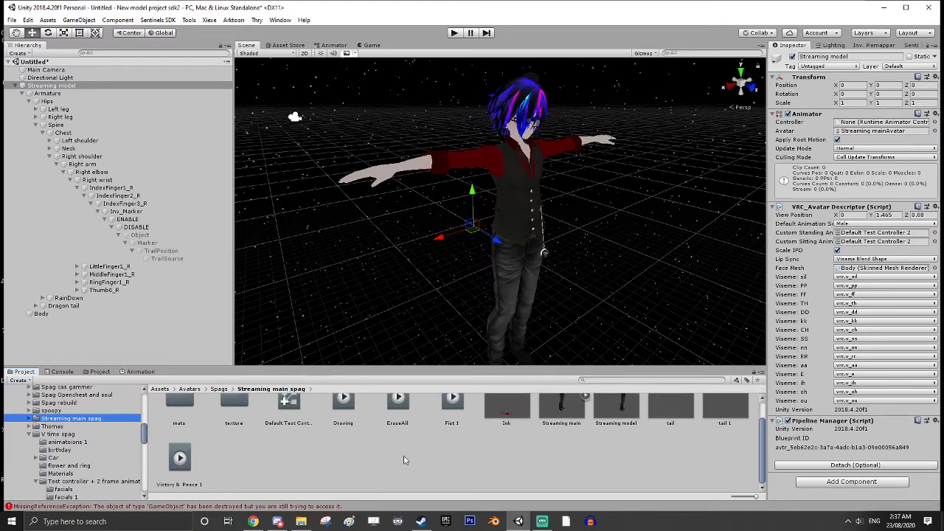
scroll(351, 468, "up", 1)
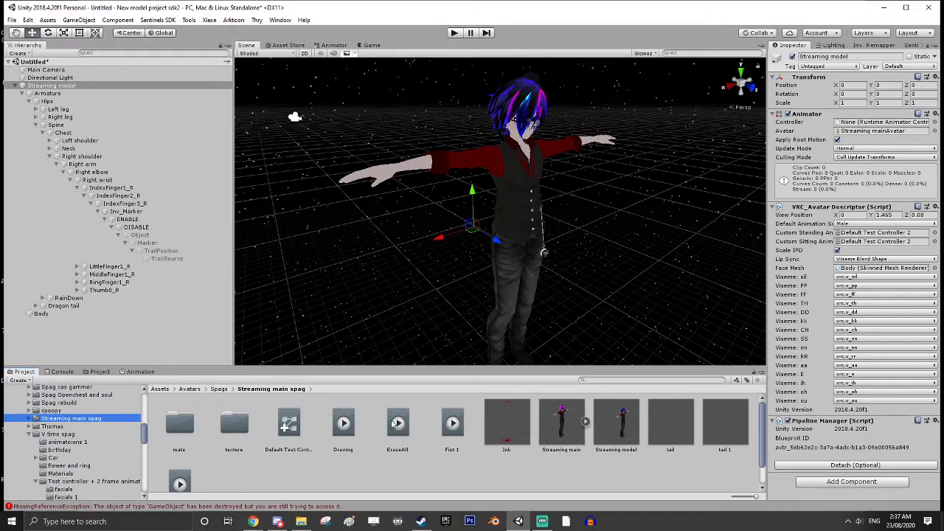
left_click(397, 423)
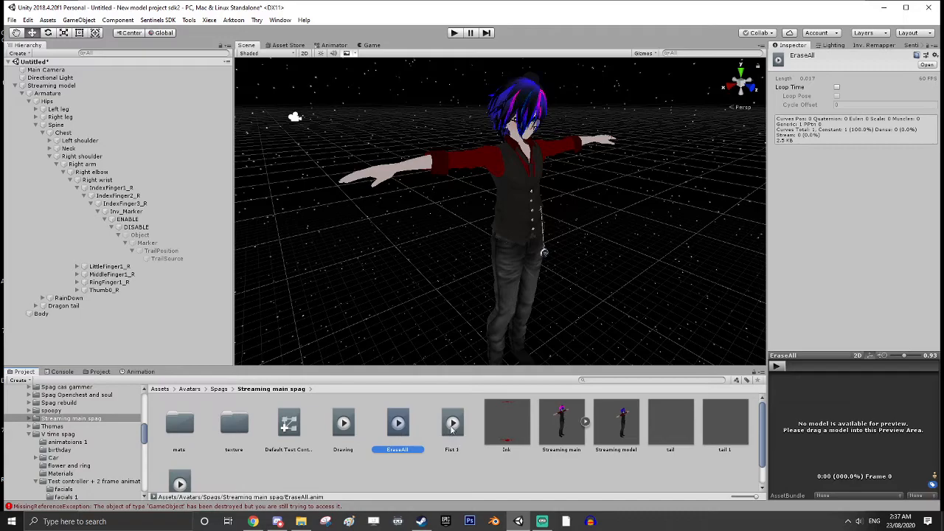
left_click(288, 425)
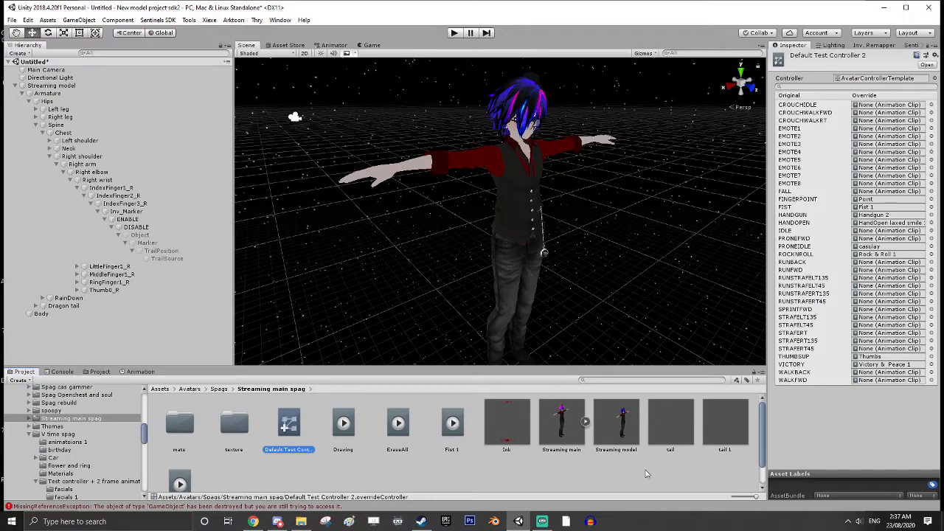
left_click(398, 475)
Open the EraseAll clip's animation and copy its keyframes at 0:00 and 0:01
left_click(396, 426)
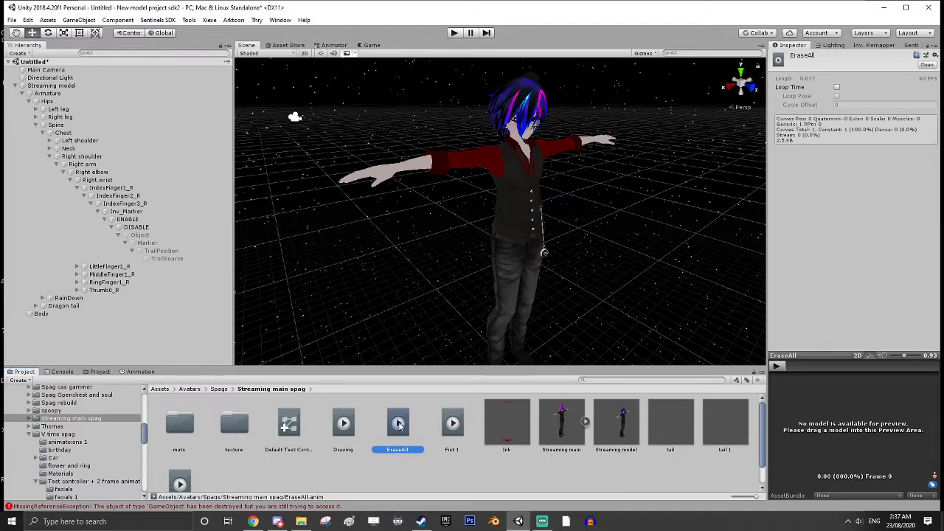
left_click(142, 372)
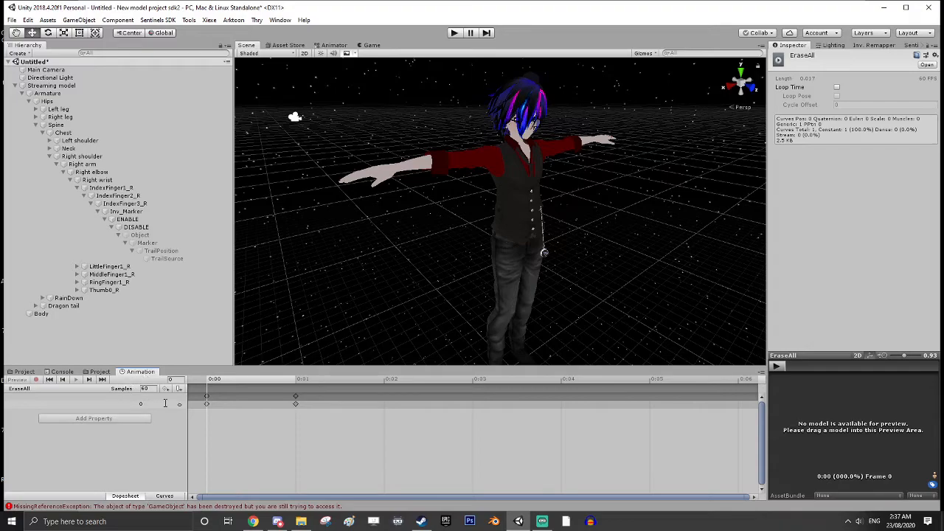
left_click(205, 397)
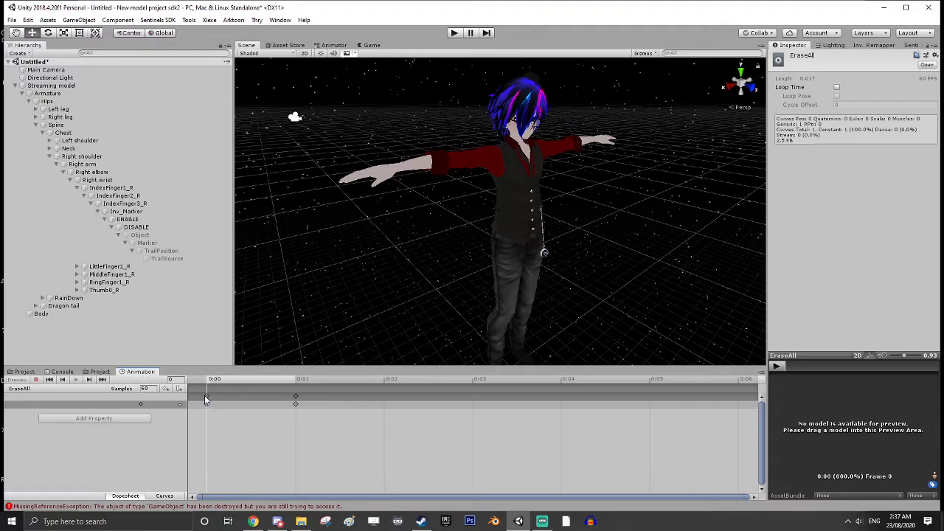
left_click(296, 399, "shift")
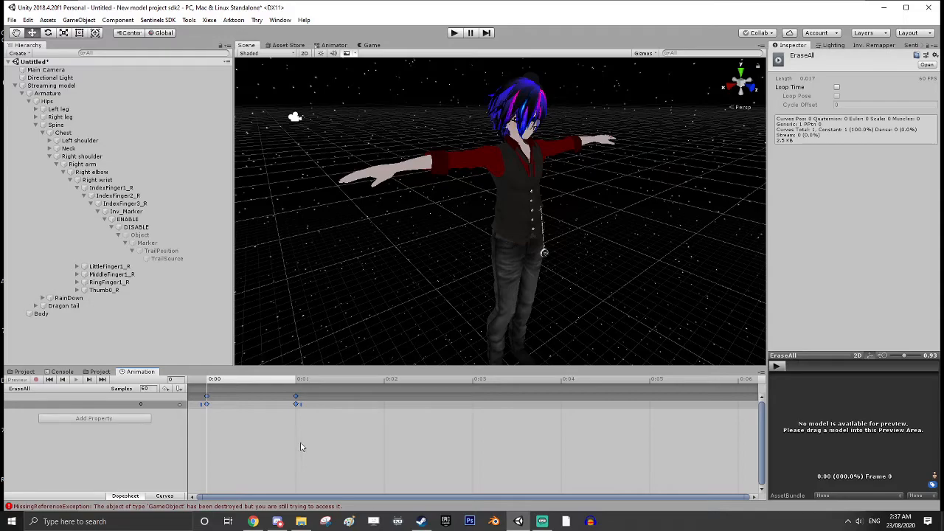
Paste the copied EraseAll keyframes into the Fist 1 animation, after its existing properties, and return to the project assets
left_click(31, 372)
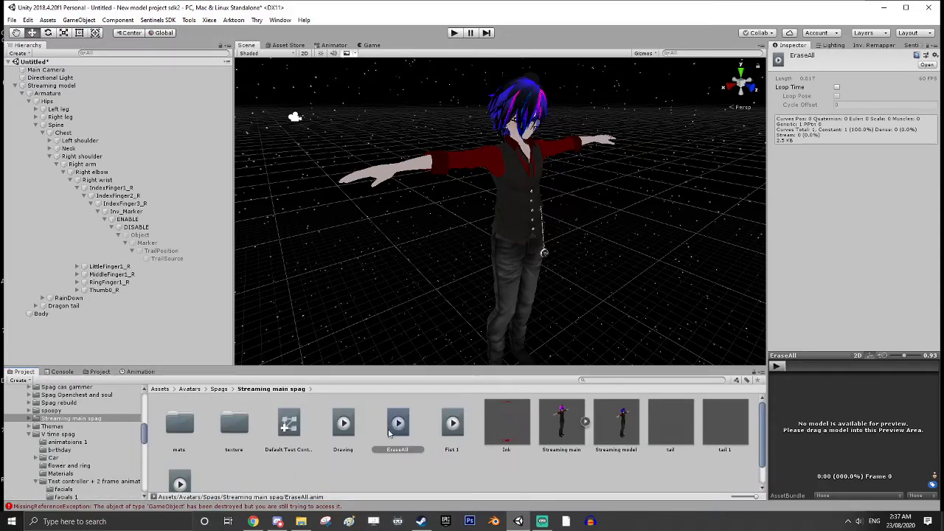
left_click(452, 425)
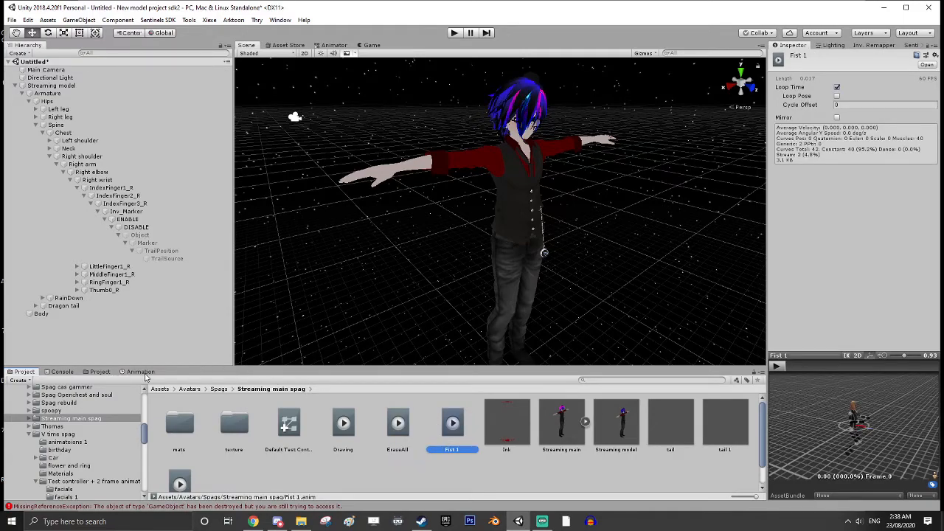
left_click(144, 372)
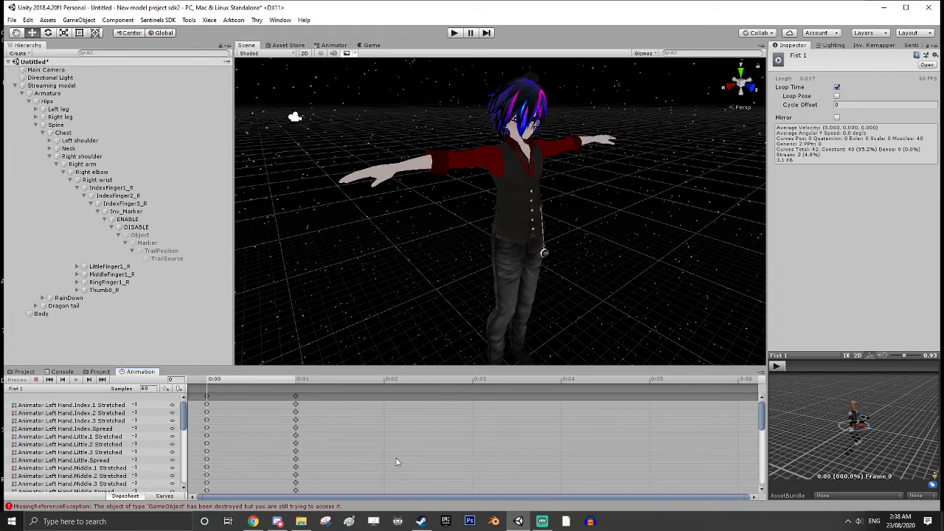
left_click_drag(184, 413, 185, 471)
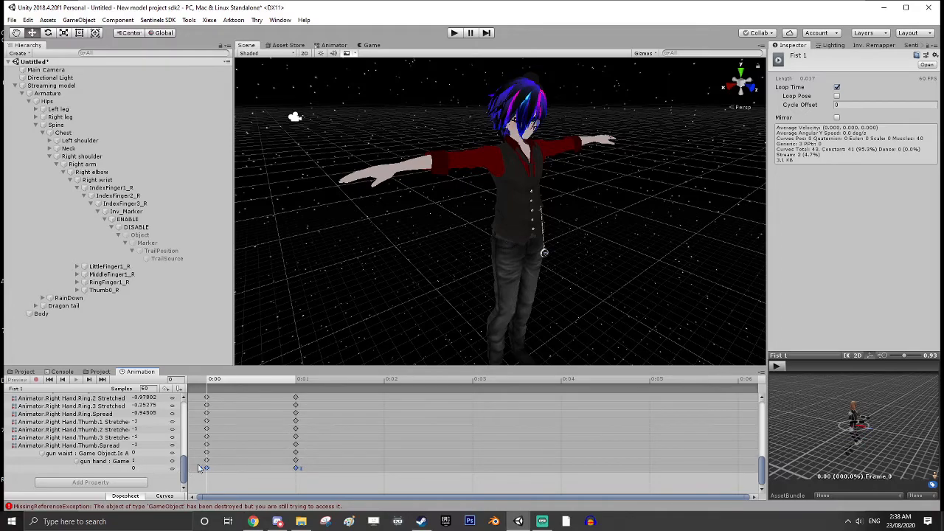
left_click(26, 373)
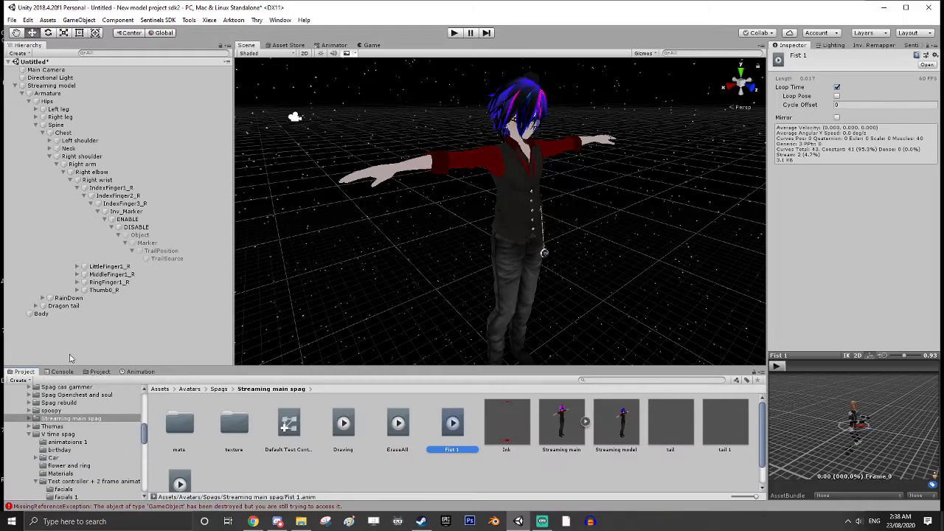
Open the Drawing clip's animation and copy its keyframes at 0:00 and 0:01
left_click(416, 478)
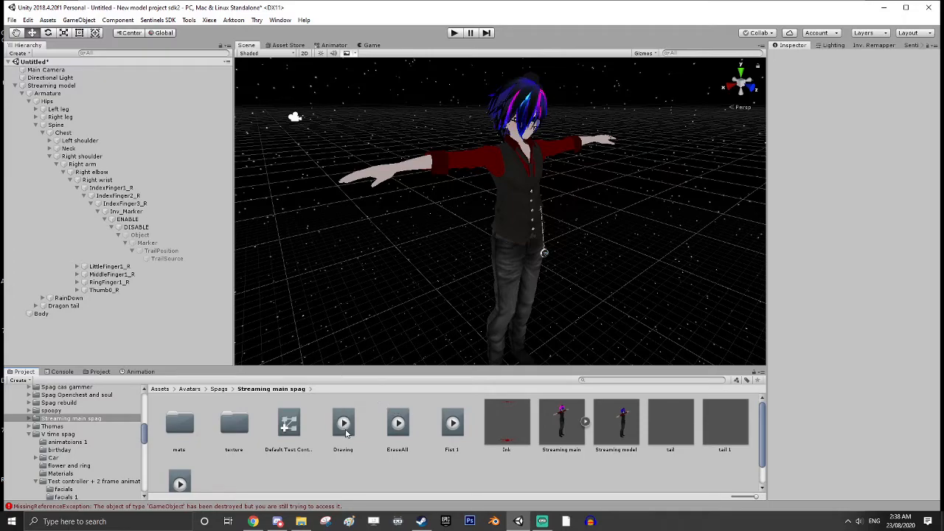
scroll(343, 435, "down", 2)
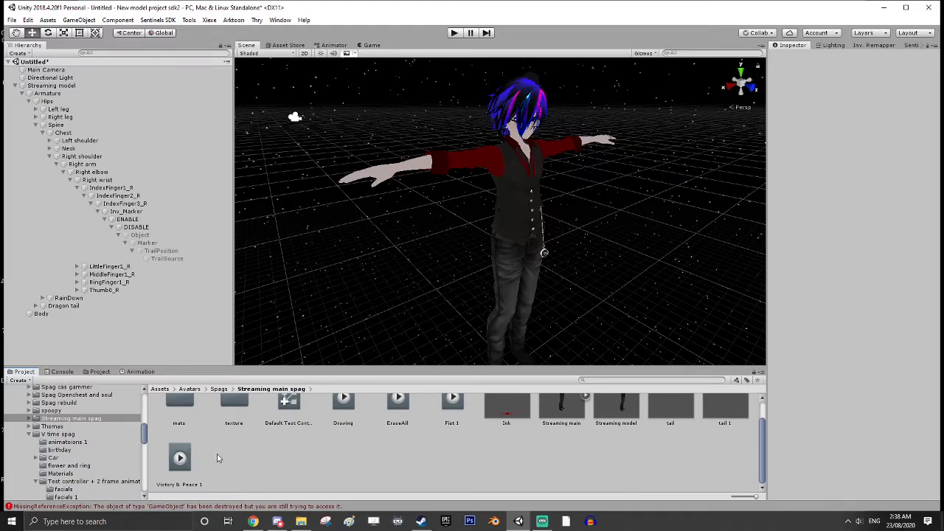
scroll(372, 440, "up", 2)
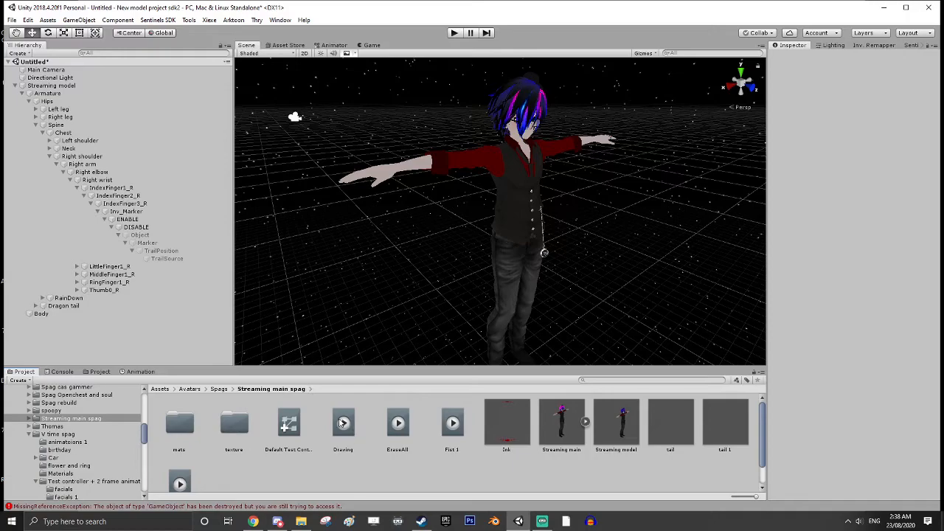
left_click(343, 426)
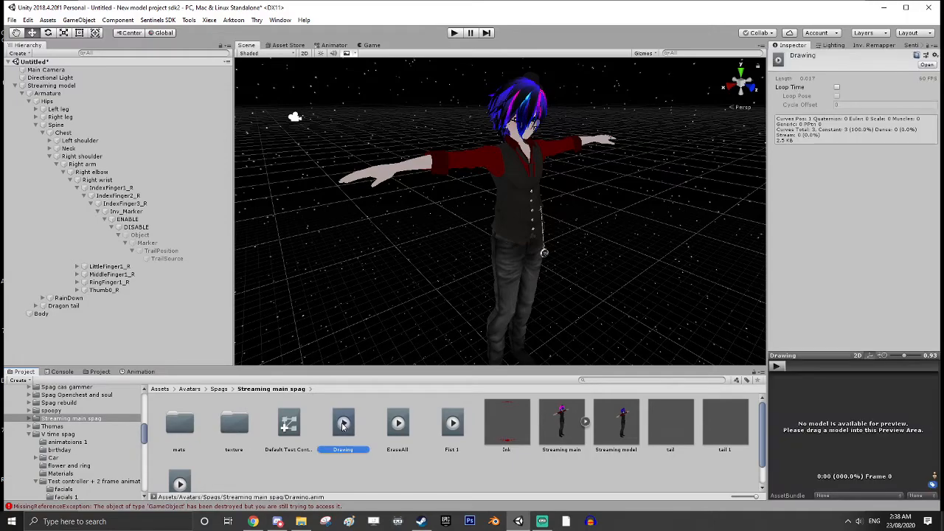
left_click(139, 372)
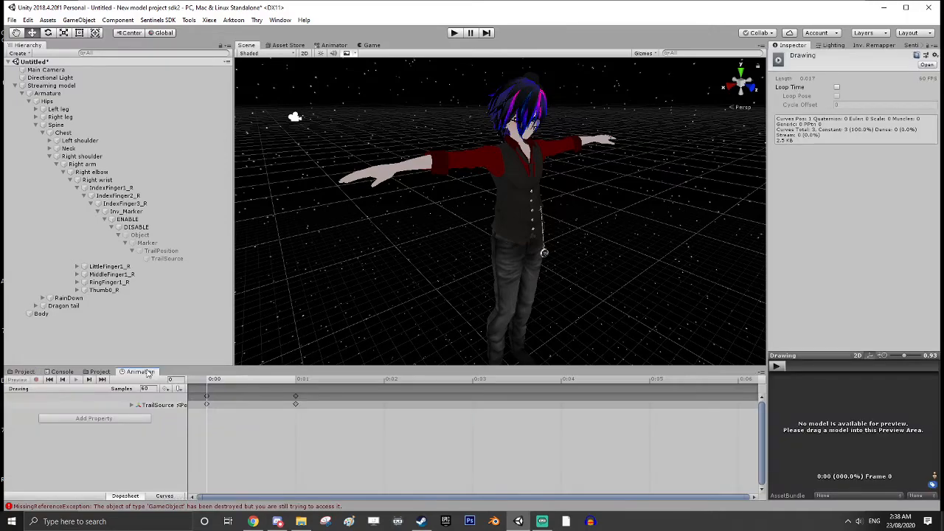
left_click(207, 397)
double_click(296, 396)
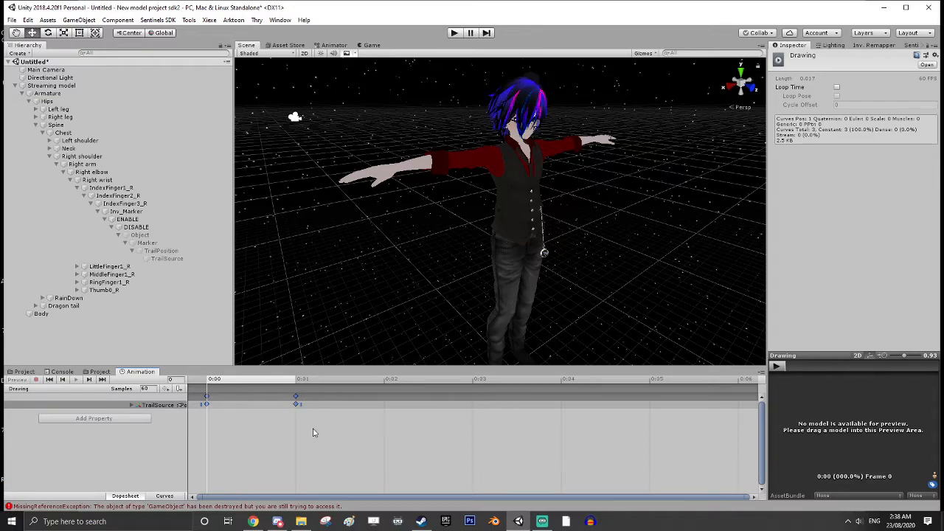
Paste the copied Drawing keyframes into the Victory & Peace 1 animation and check its property list
left_click(31, 374)
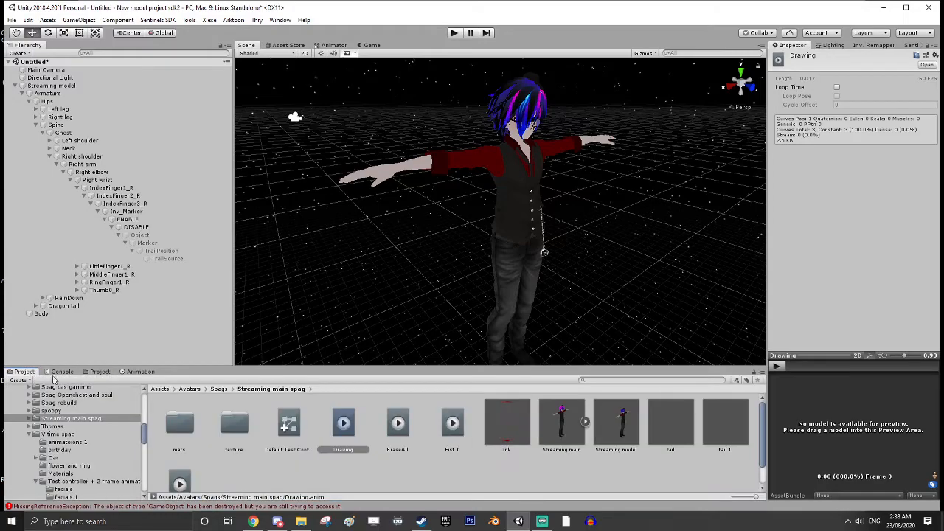
scroll(236, 441, "down", 1)
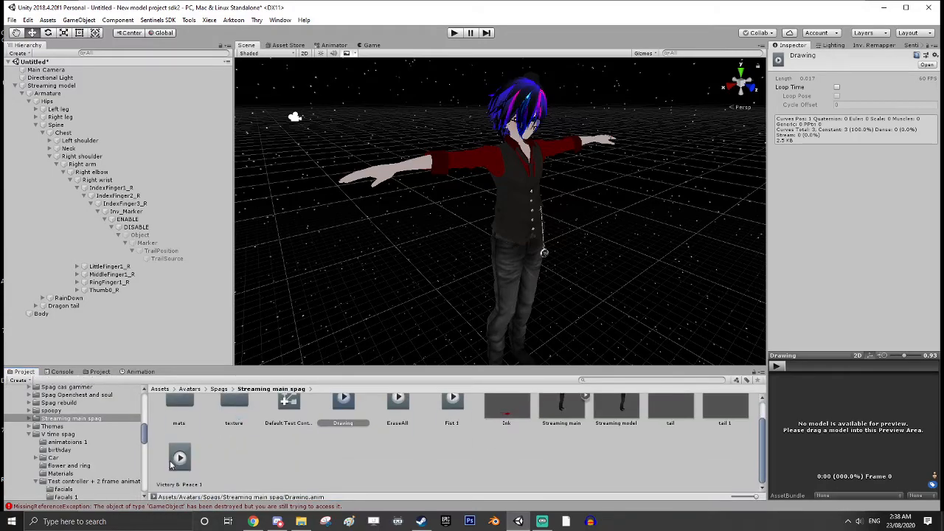
left_click(180, 458)
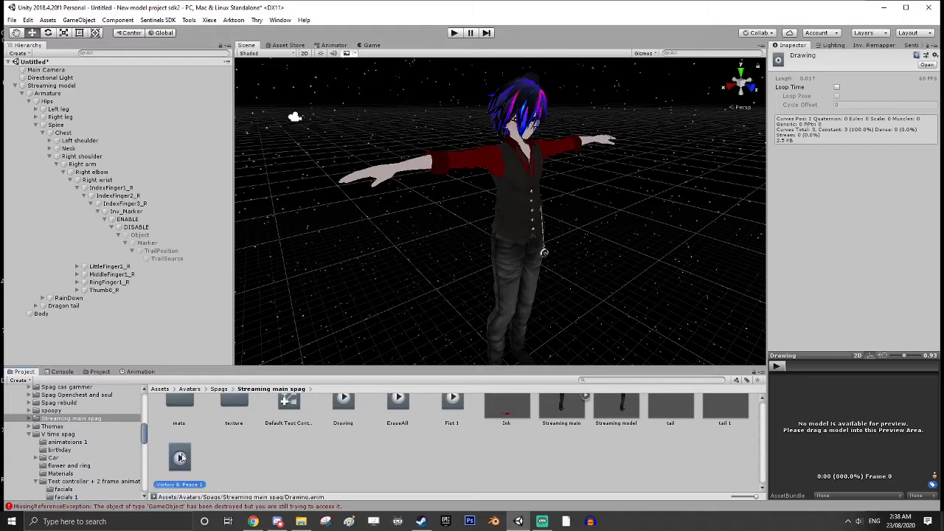
left_click(150, 374)
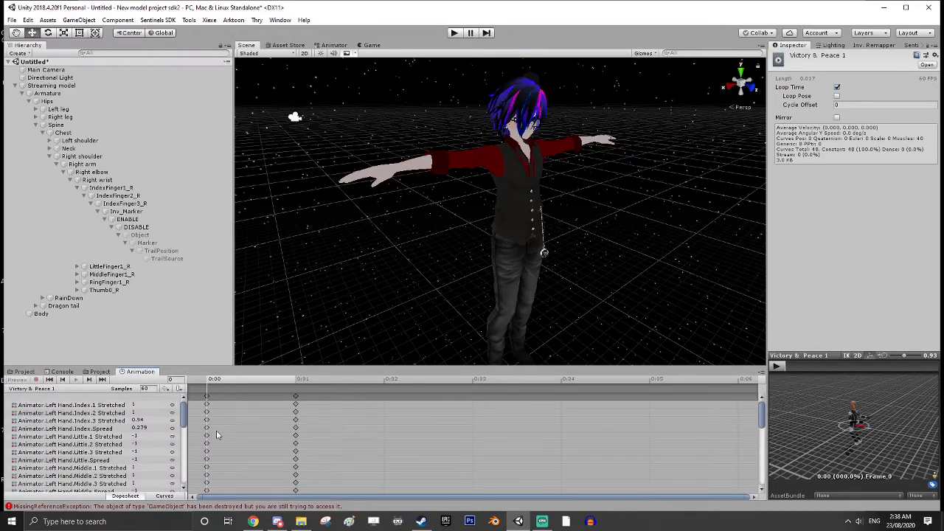
left_click_drag(184, 417, 182, 477)
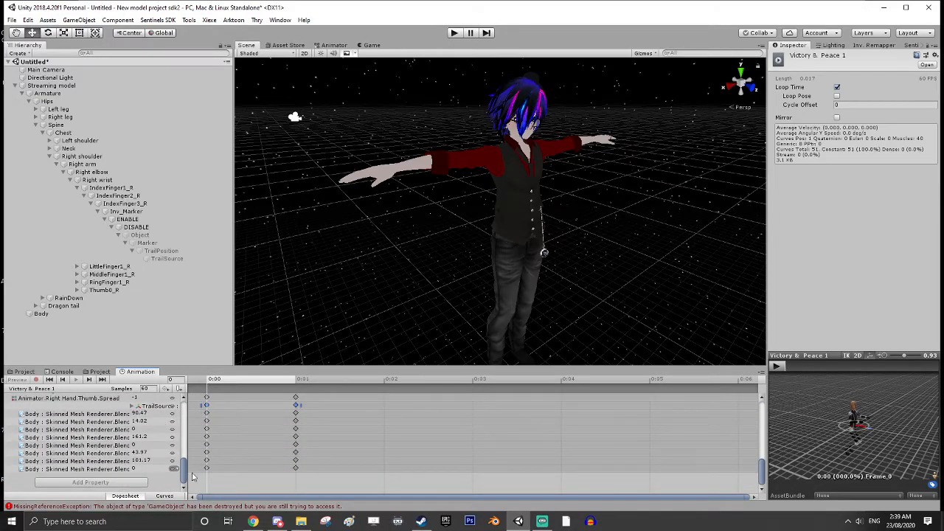
left_click_drag(184, 470, 183, 405)
In Default Test Controller 2, assign the Fist 1 clip to FIST and the Victory & Peace 1 clip to VICTORY
left_click(28, 374)
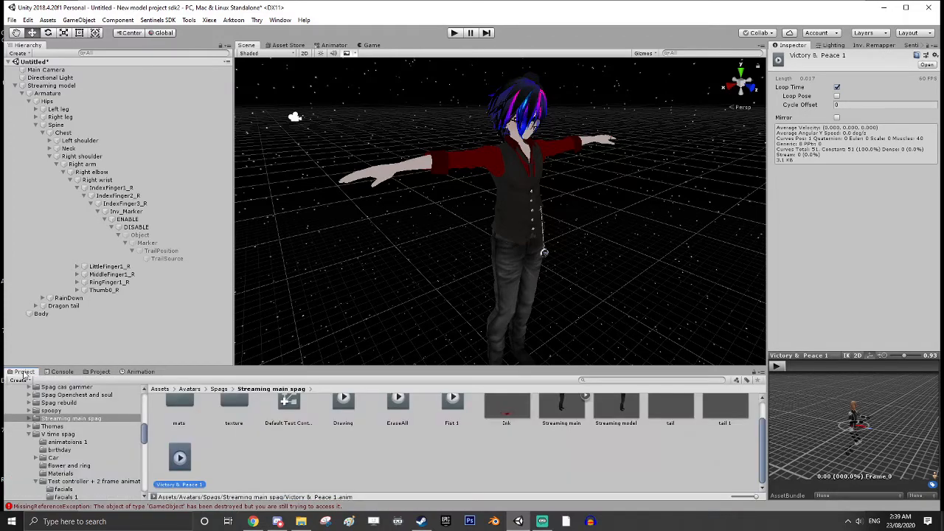
left_click(288, 426)
scroll(343, 437, "down", 1)
scroll(354, 441, "up", 1)
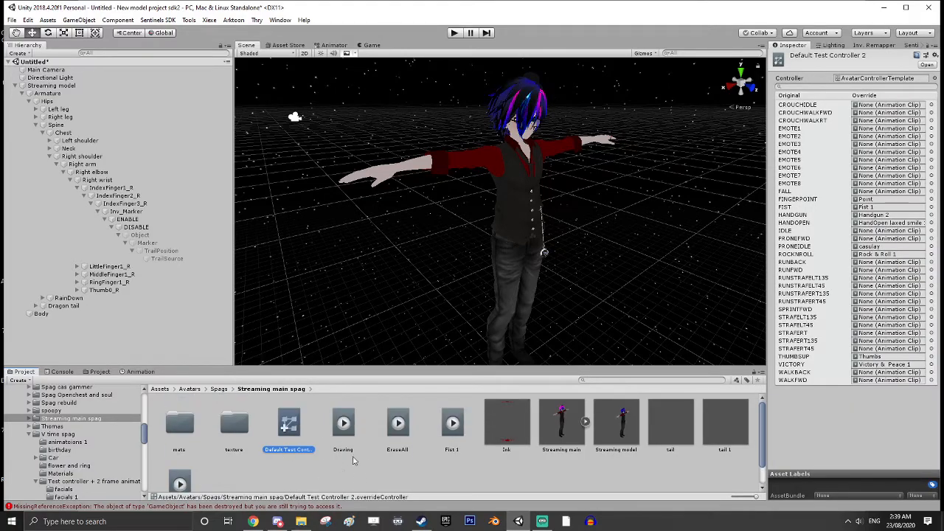
left_click(452, 425)
left_click_drag(452, 428, 859, 215)
scroll(221, 442, "down", 1)
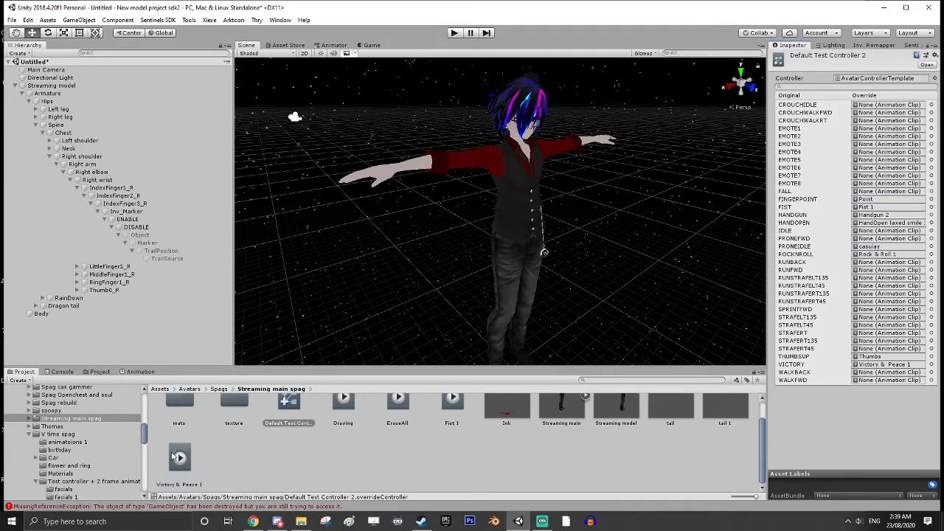
left_click_drag(181, 459, 885, 366)
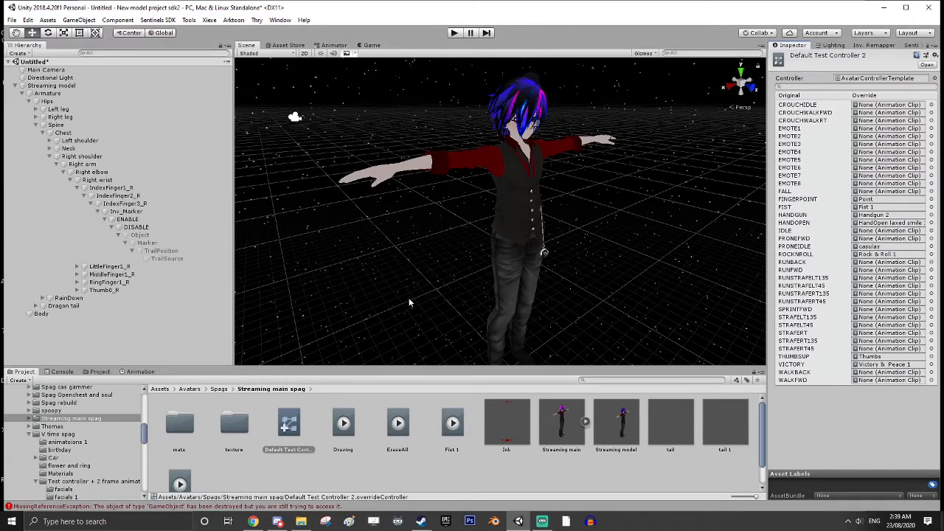
Open the Streaming model folder under VRCInventorySystem-2.1.4 > InventorySysPrefabEdited > Animations
left_click(145, 437)
left_click_drag(145, 437, 143, 472)
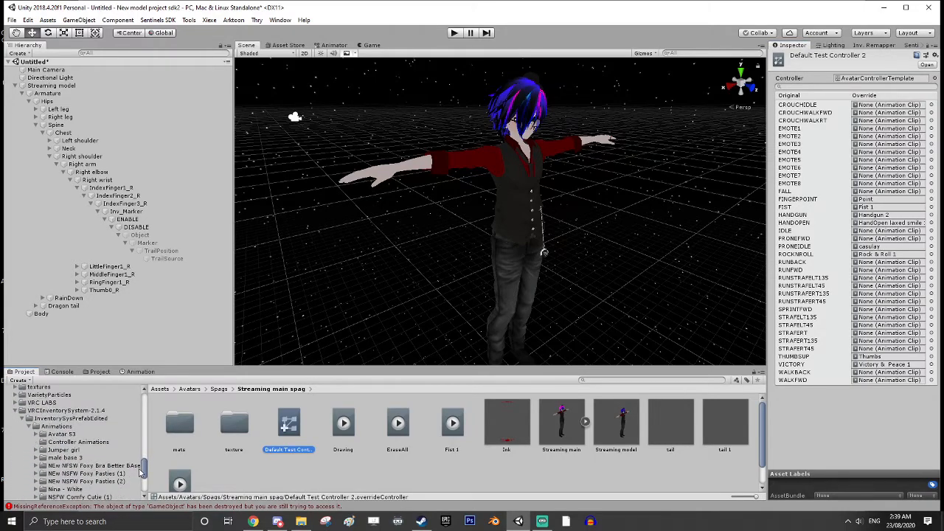
left_click(74, 418)
left_click(70, 410)
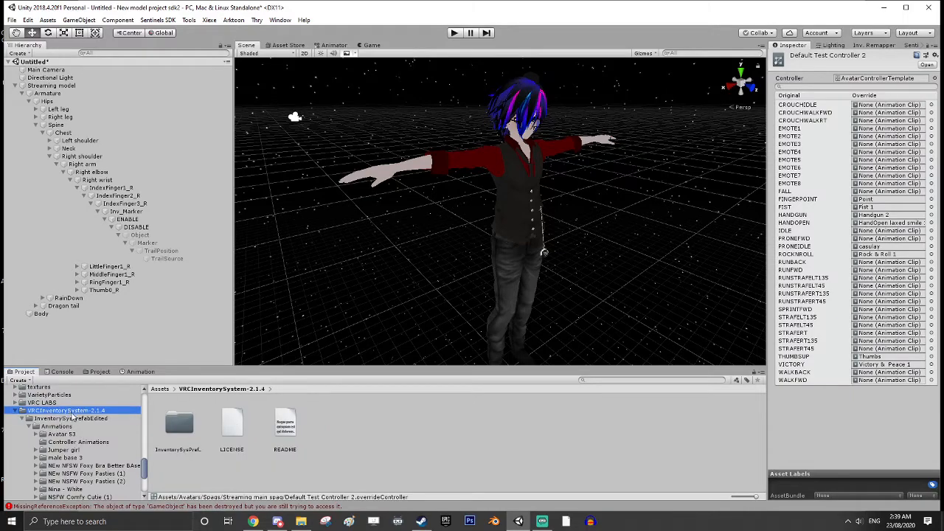
double_click(176, 430)
left_click(175, 432)
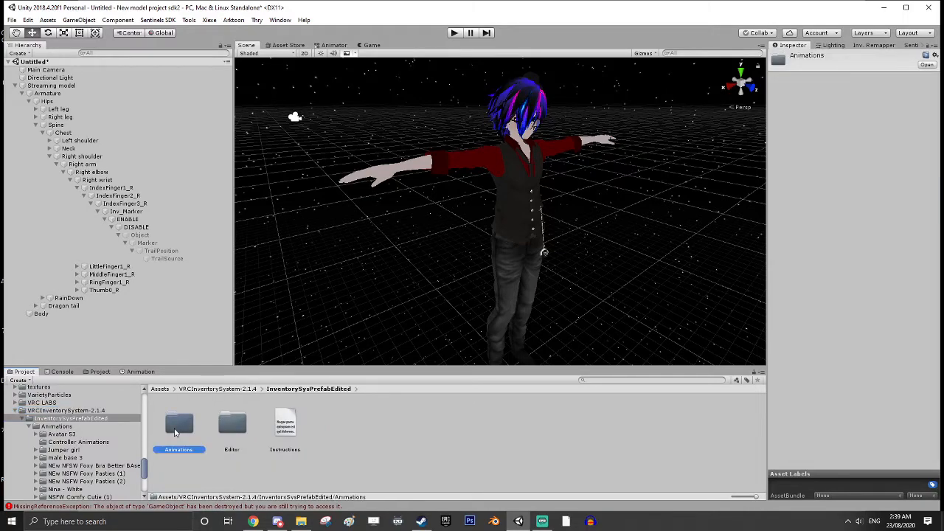
double_click(176, 432)
scroll(351, 434, "down", 1)
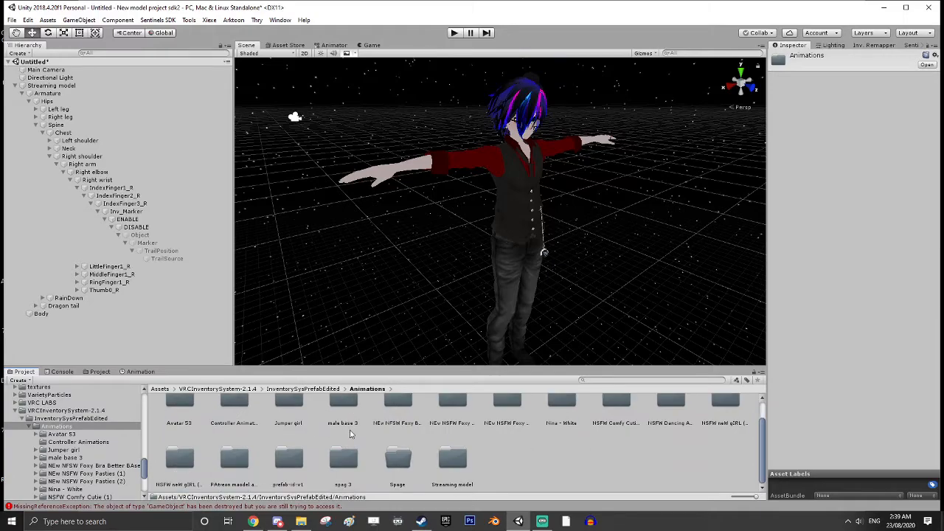
double_click(457, 461)
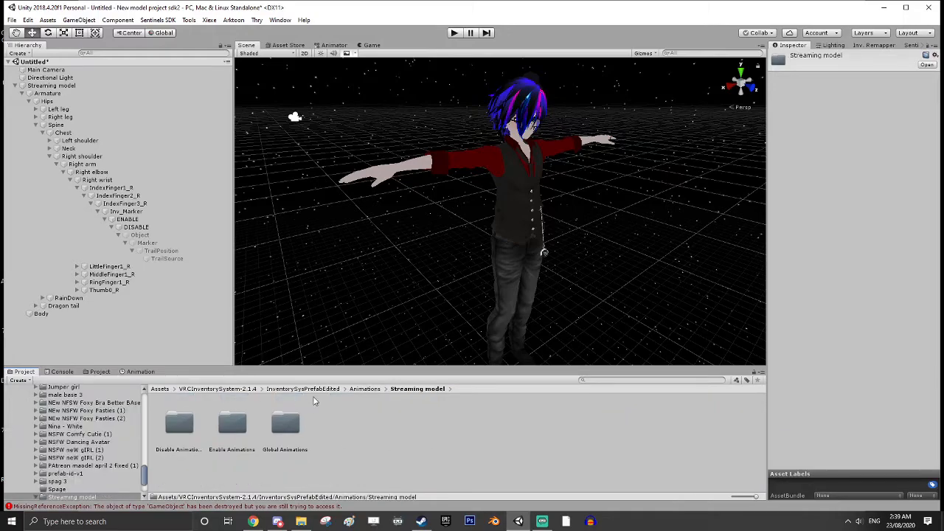
Move the Marker_DISABLE clip from Disable Animations into the Streaming main spag folder
double_click(178, 427)
left_click_drag(145, 475, 129, 433)
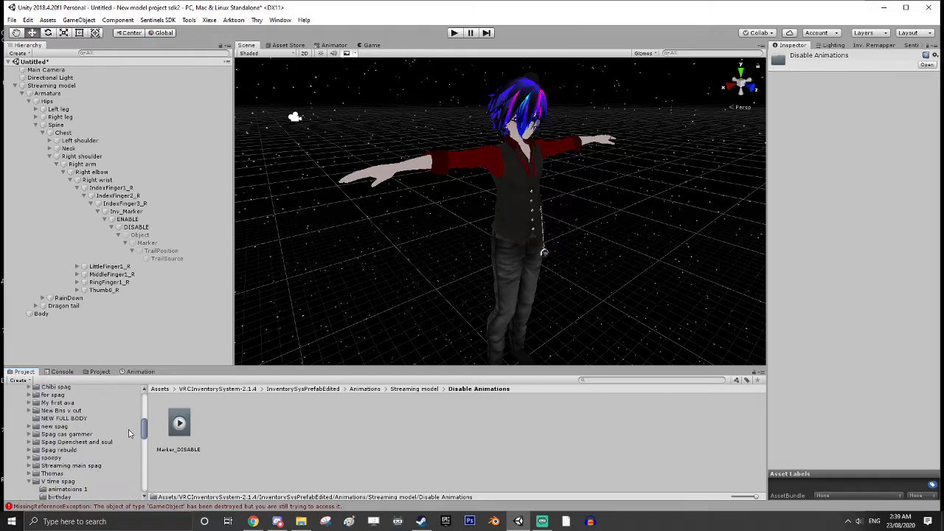
scroll(129, 433, "down", 1)
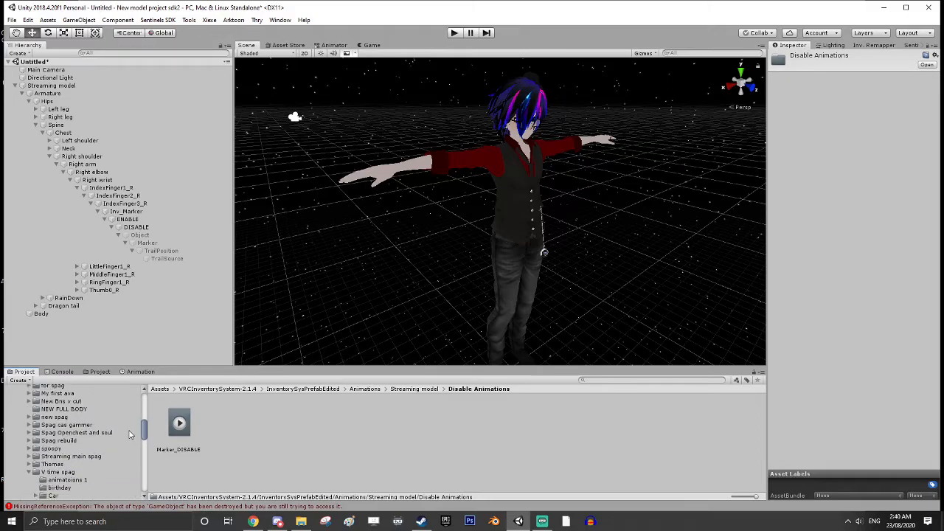
left_click_drag(168, 428, 97, 455)
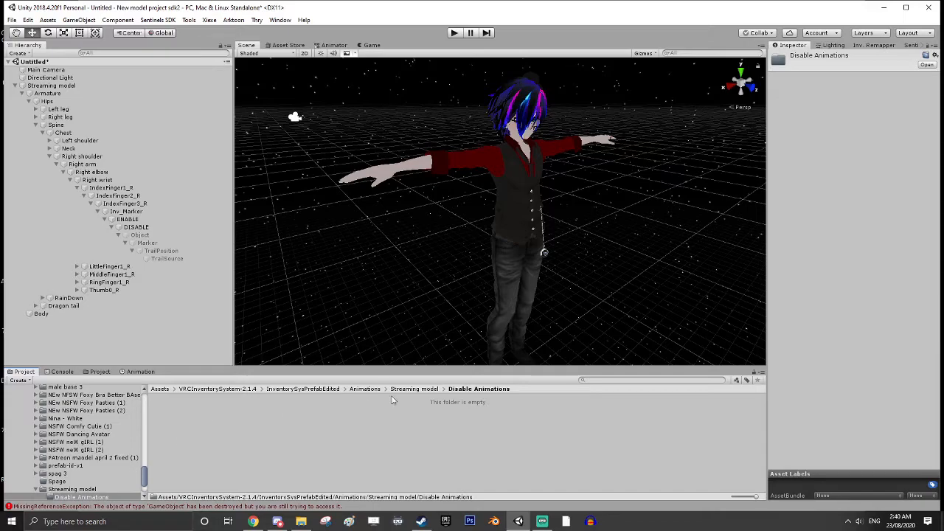
Move the Marker_ENABLE clip from the Streaming model's Enable Animations folder into the Streaming main spag folder
left_click(432, 390)
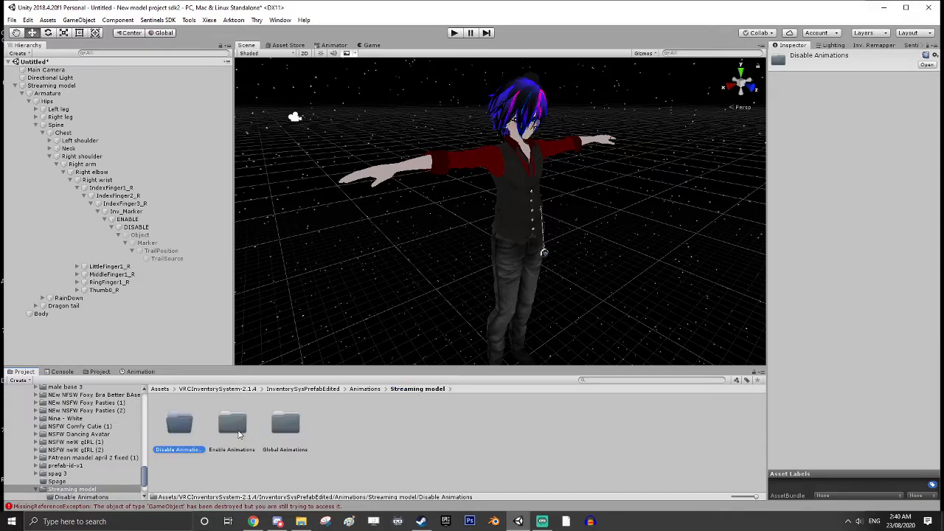
double_click(238, 435)
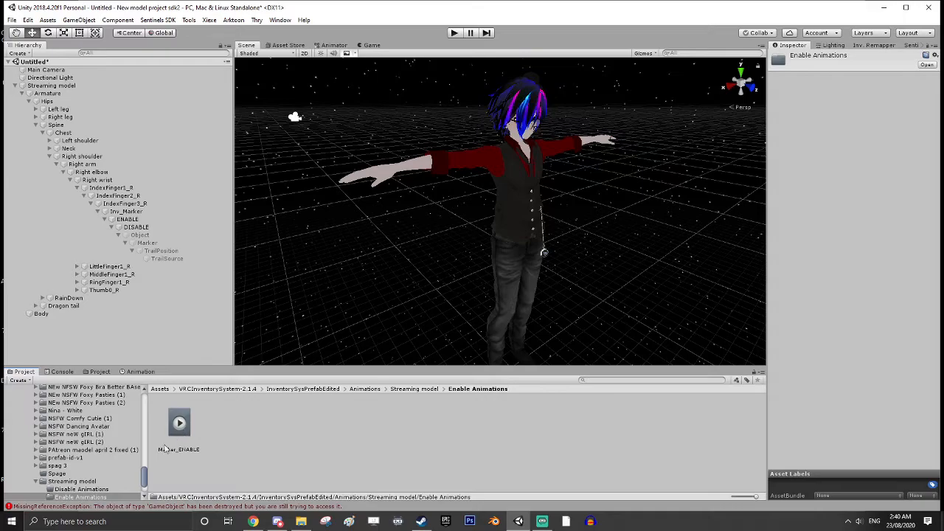
scroll(138, 456, "up", 10)
mouse_move(138, 456)
left_mouse_down()
mouse_move(146, 429)
mouse_move(85, 449)
left_mouse_up()
Collapse the V time spag folder, open the Streaming main spag folder and look through its clips
scroll(76, 449, "up", 4)
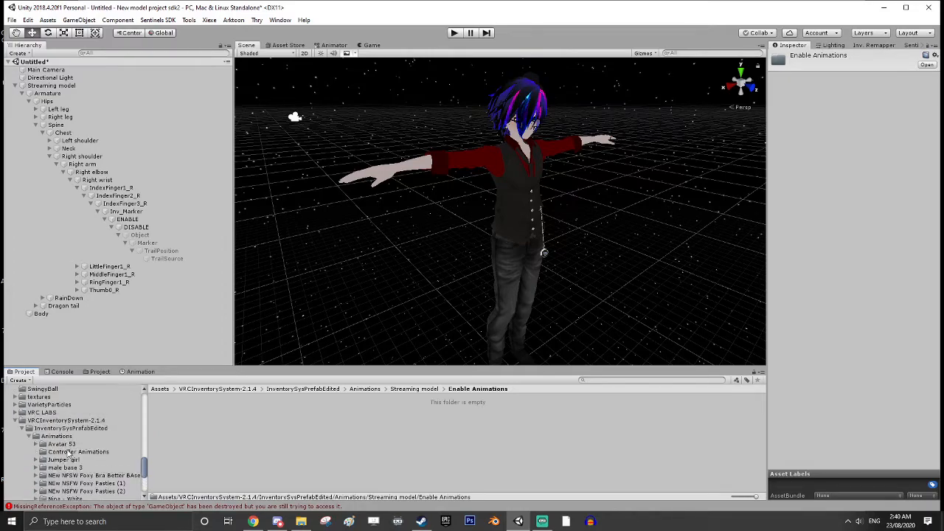
scroll(22, 454, "up", 6)
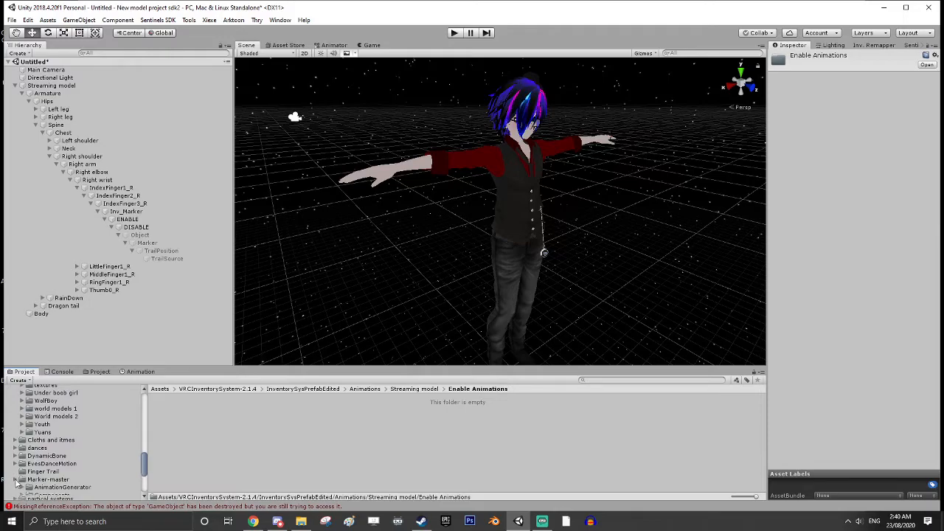
scroll(29, 457, "up", 6)
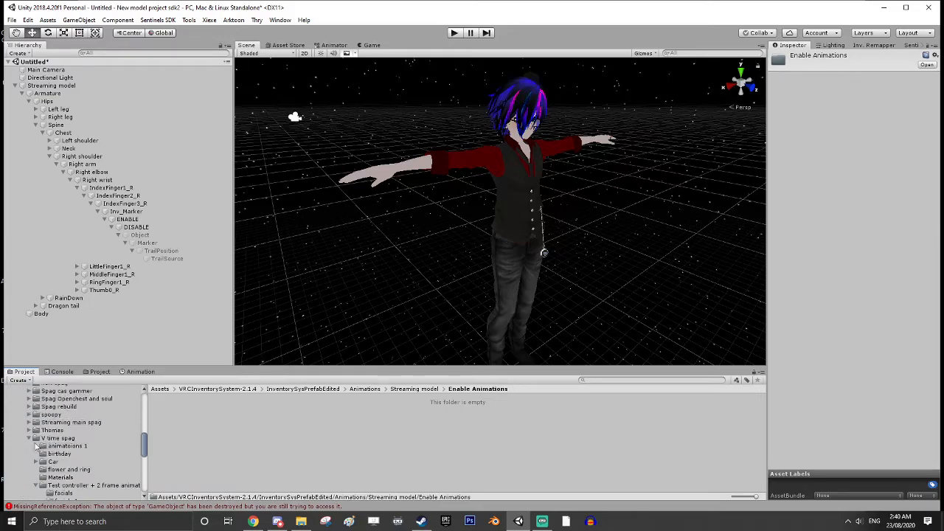
left_click(30, 438)
left_click(65, 423)
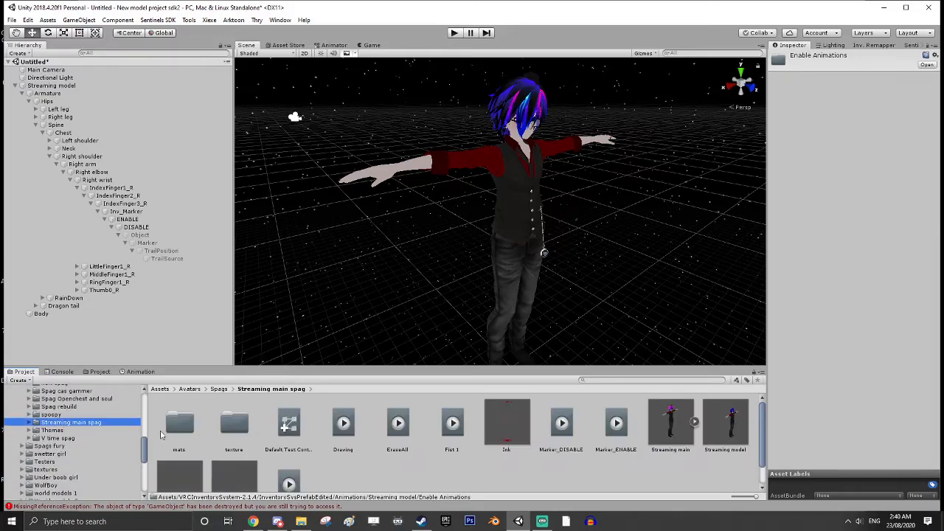
scroll(405, 454, "down", 1)
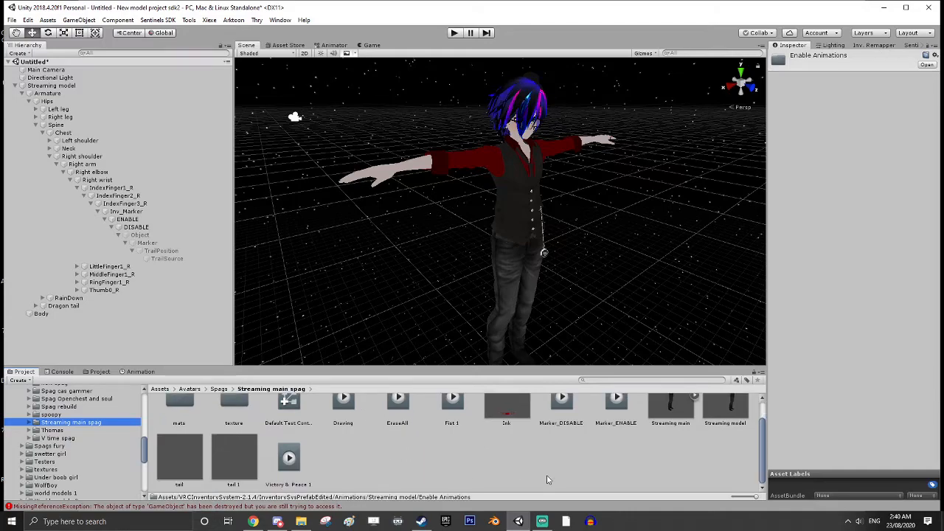
scroll(547, 480, "up", 1)
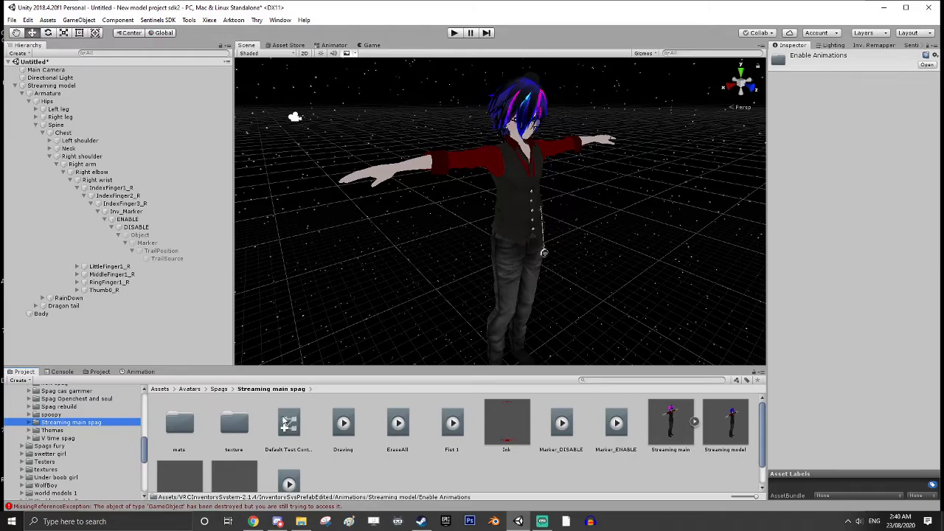
scroll(568, 441, "down", 1)
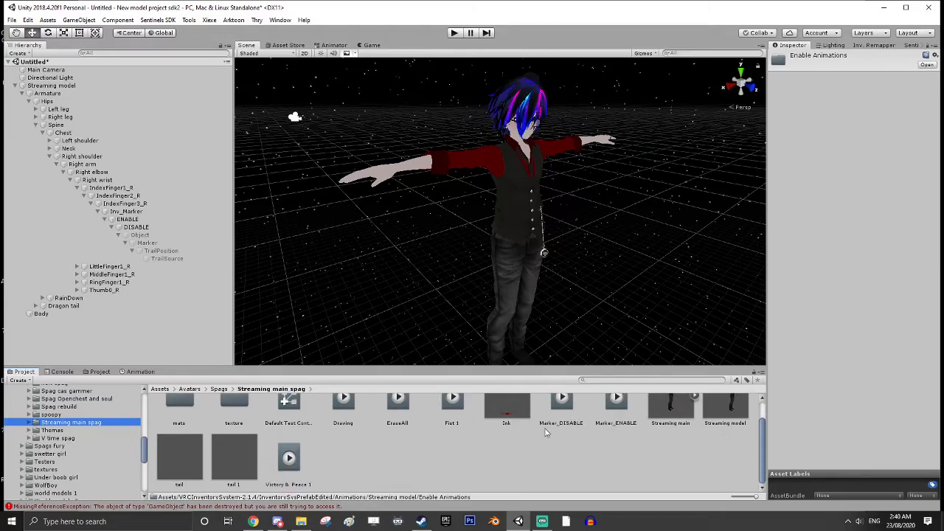
Rename the Marker_DISABLE clip in the Streaming main spag folder as Marker_D
left_click(567, 426)
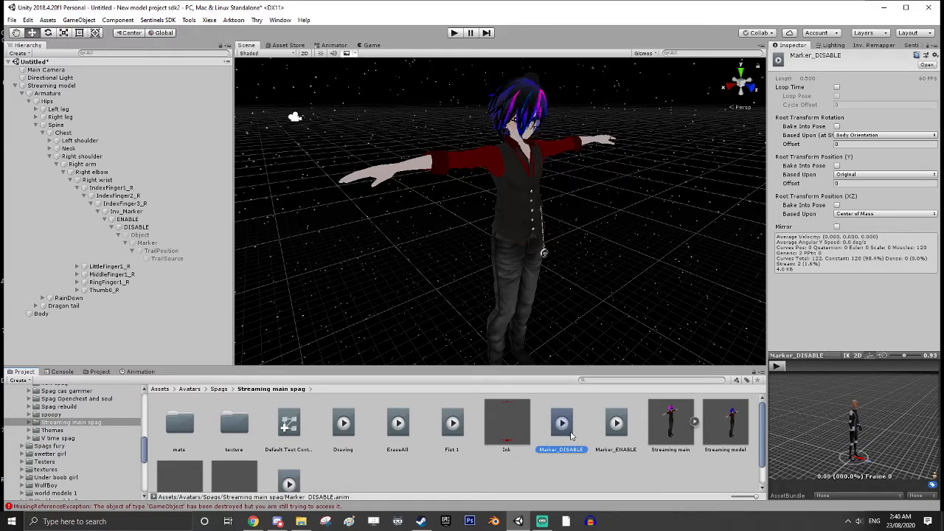
left_click(571, 449)
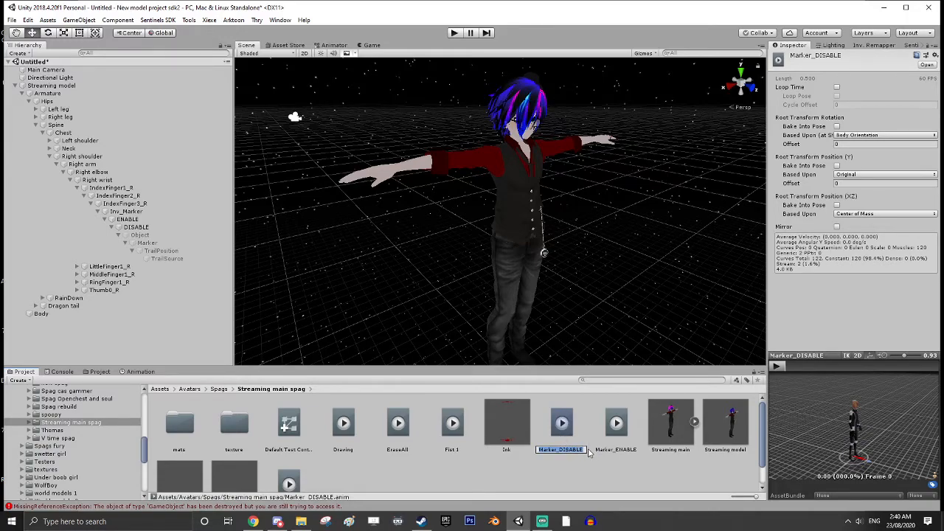
key("Right")
key("BackSpace")
key("BackSpace")
key("BackSpace")
key("BackSpace")
key("BackSpace")
key("BackSpace")
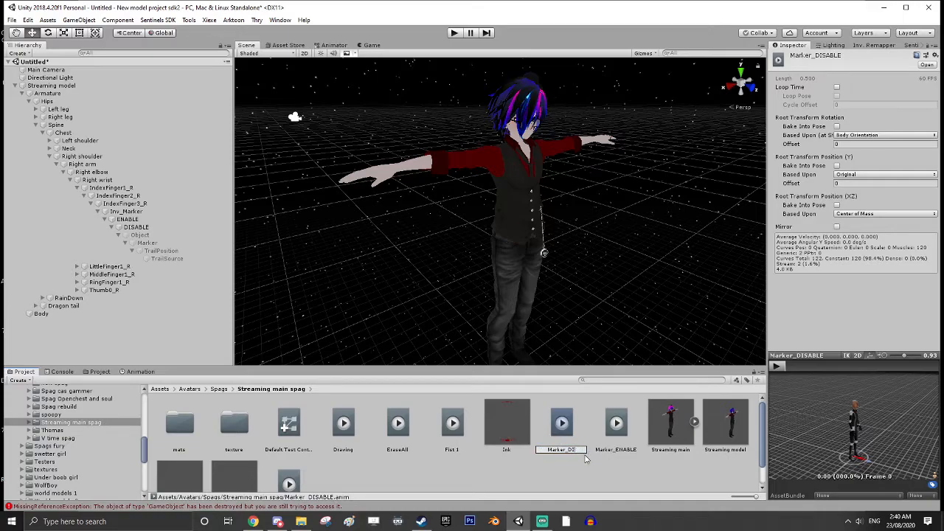
key("Return")
Rename the Marker_ENABLE clip in the Streaming main spag folder as Marker_E
left_click(616, 423)
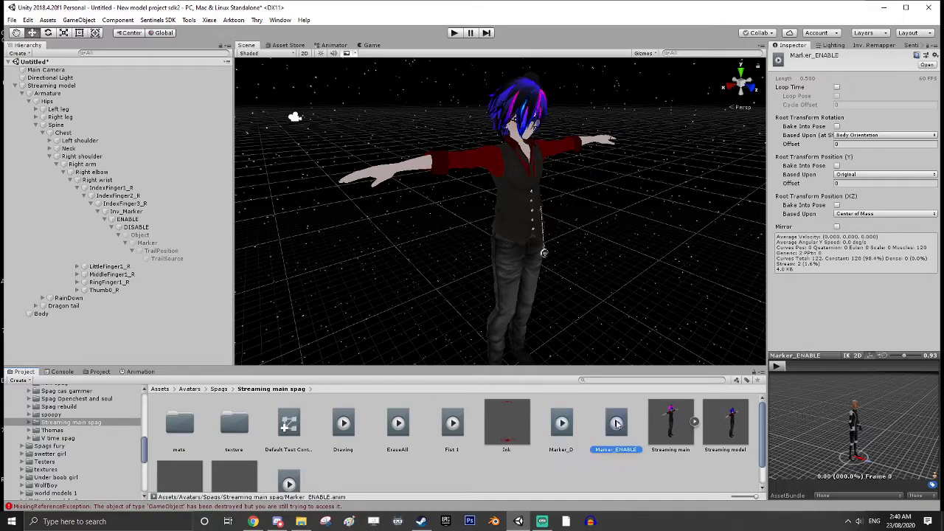
key("F2")
left_click(640, 447)
key("BackSpace")
key("BackSpace")
key("BackSpace")
key("BackSpace")
key("BackSpace")
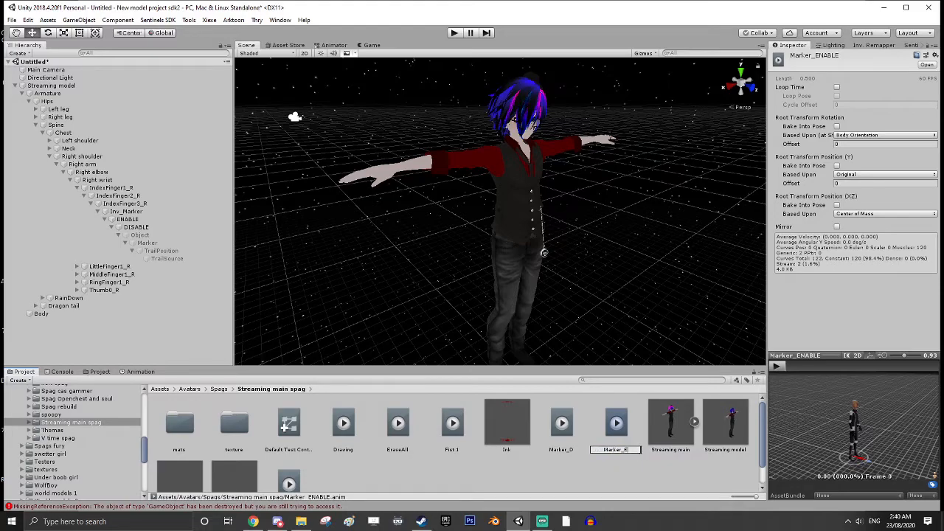
key("Return")
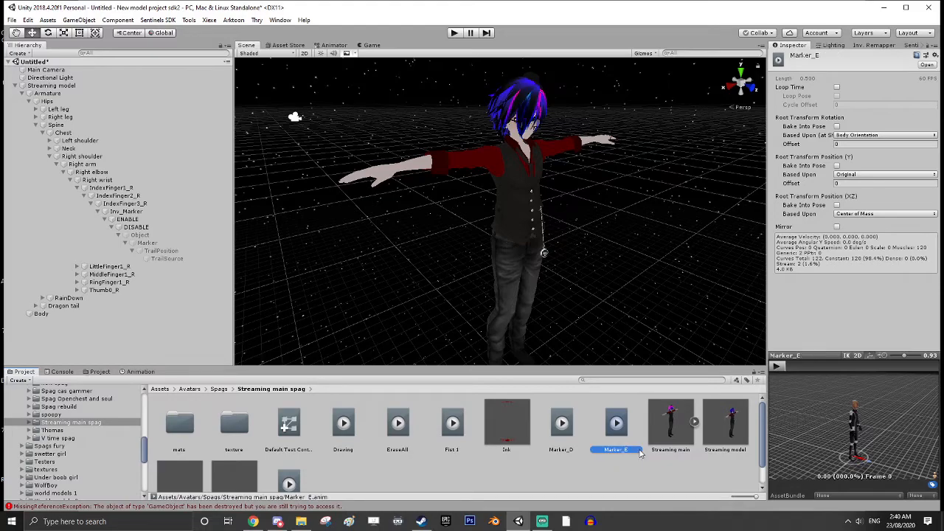
In Default Test Controller 2, assign Marker_D as the EMOTE2 override and Marker_E as the EMOTE1 override
left_click(289, 424)
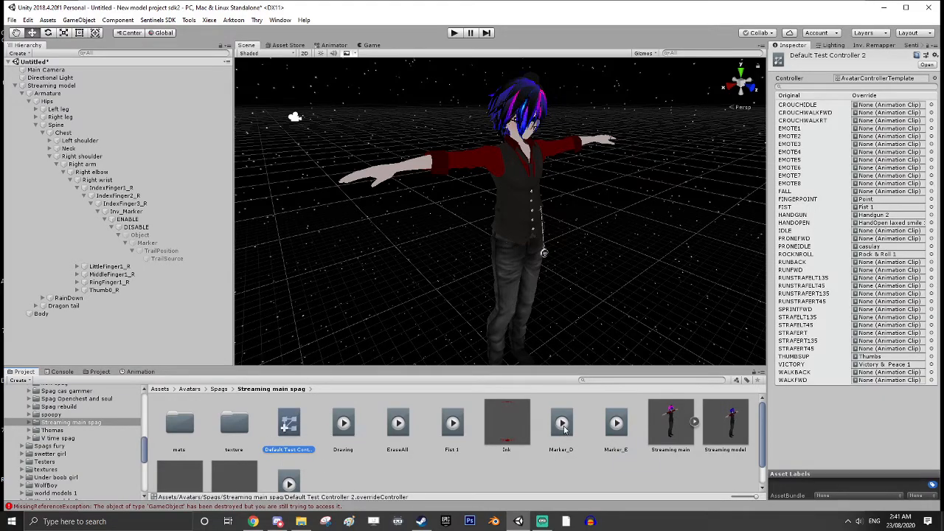
left_click_drag(564, 429, 870, 136)
left_click_drag(611, 425, 879, 129)
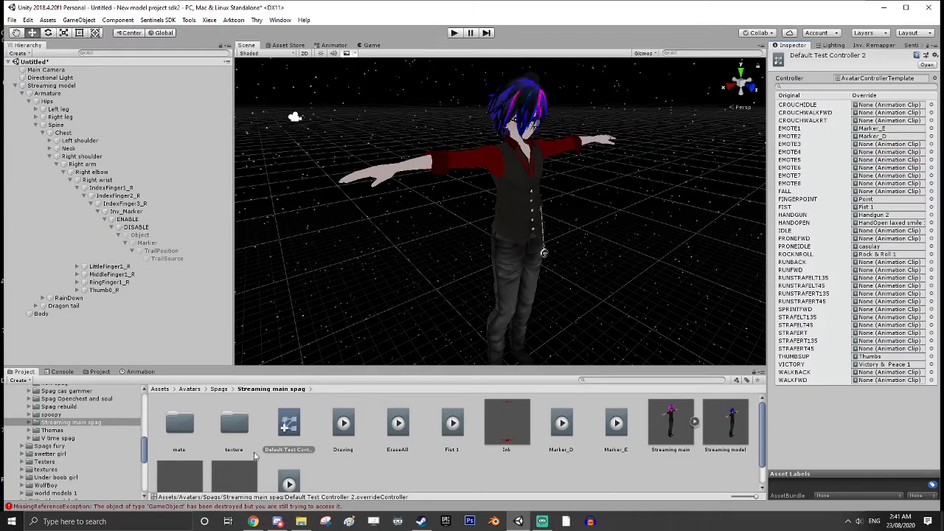
Create a new folder named animations inside the Streaming main spag folder
right_click(414, 470)
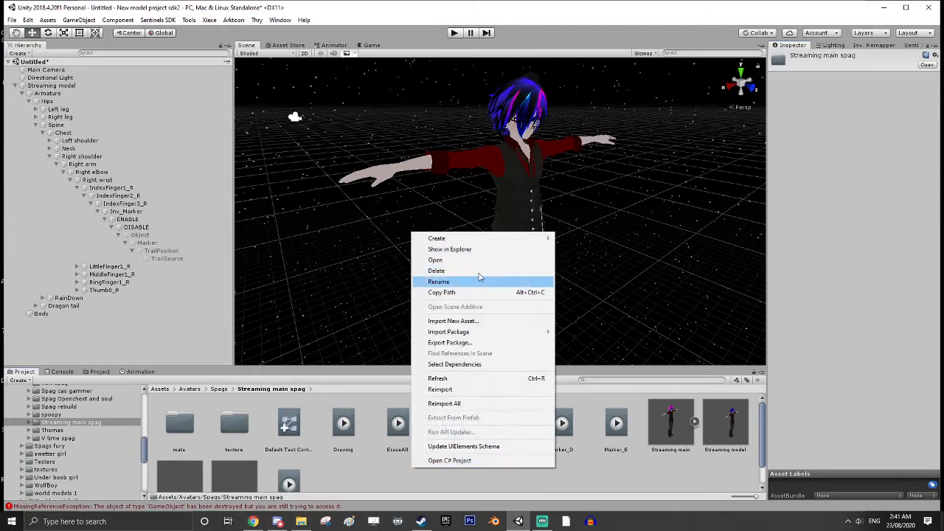
mouse_move(496, 241)
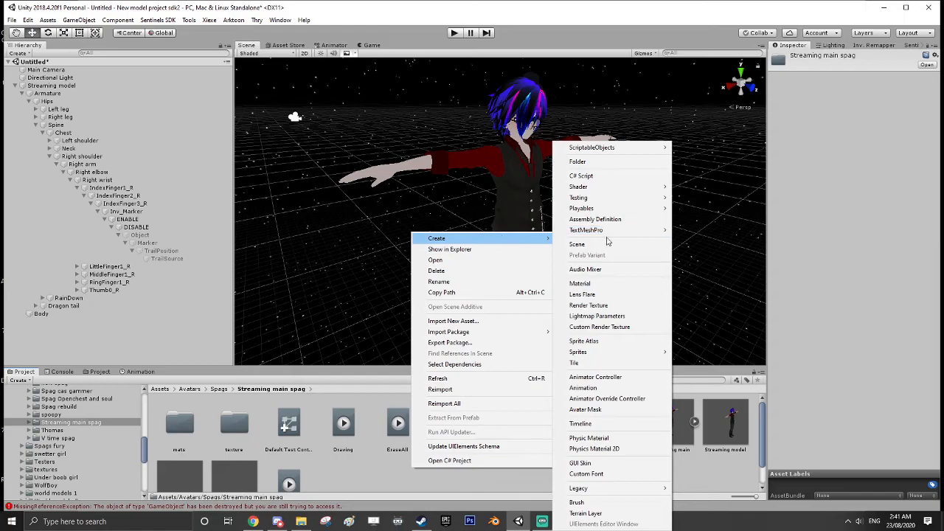
left_click(583, 163)
type("an")
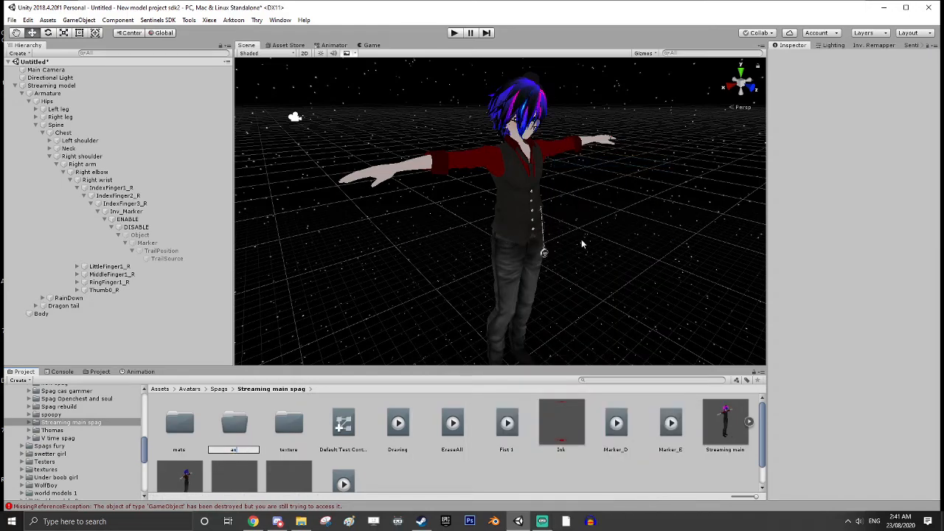
type("imations")
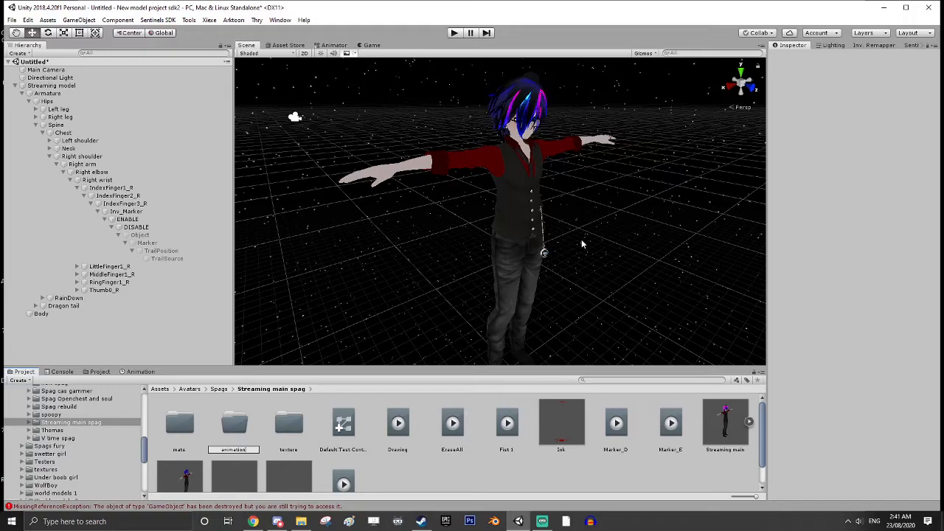
key("Return")
Move the Drawing, EraseAll, Fist 1, Marker_D, Marker_E and Victory & Peace 1 clips together into the animations folder
left_click(397, 423)
left_click(452, 423, "ctrl")
left_click(506, 423, "ctrl")
left_click(617, 423, "ctrl")
left_click(669, 423, "ctrl")
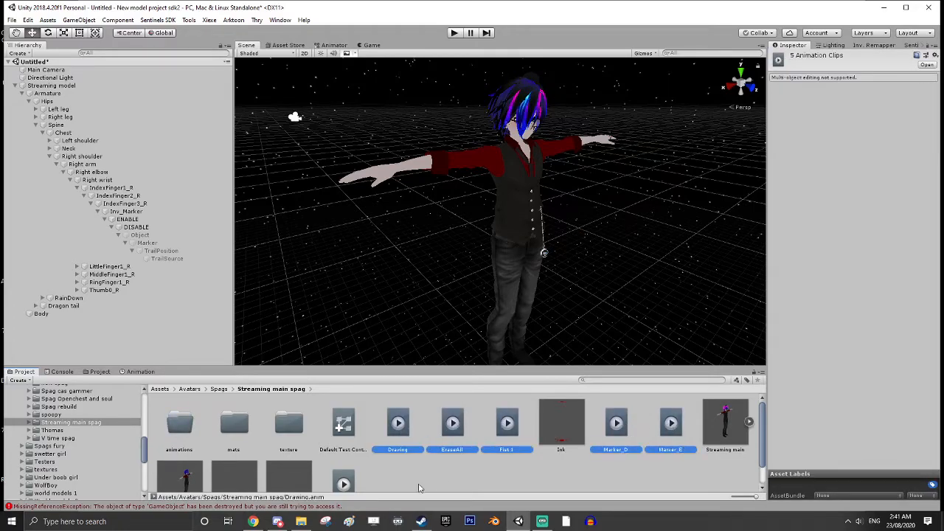
scroll(346, 490, "down", 1)
left_click(343, 464, "ctrl")
scroll(376, 461, "up", 1)
left_click_drag(399, 427, 180, 428)
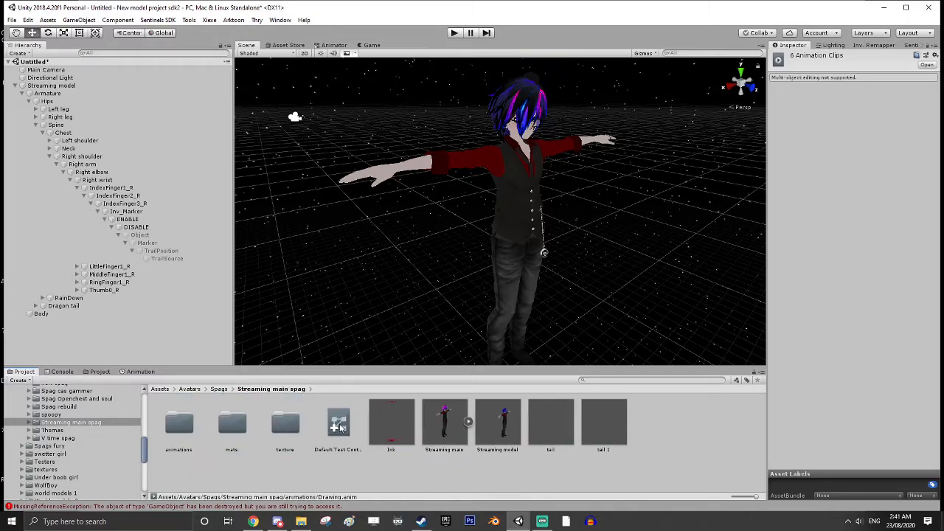
Assign Default Test Controller 2 to the Streaming model's Custom Standing and Custom Sitting Anims, and collapse the model's hierarchy
left_click(65, 86)
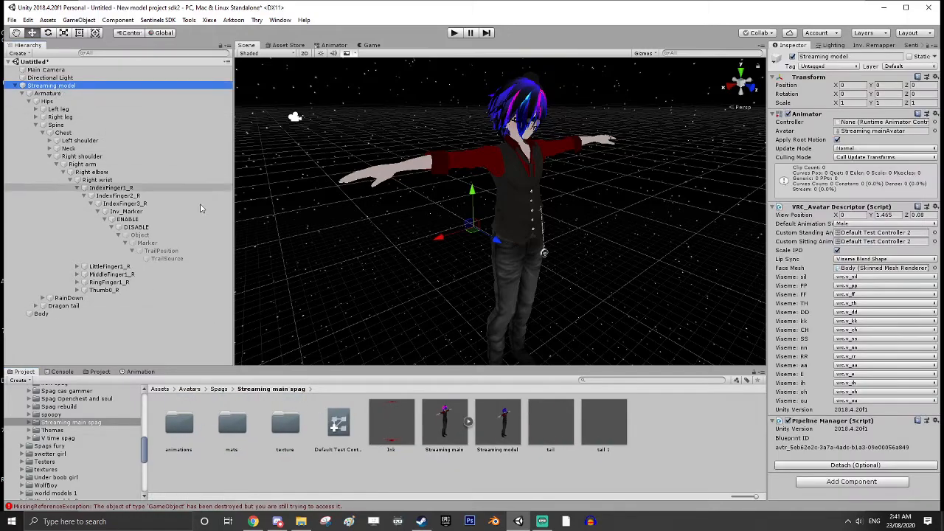
left_click_drag(337, 431, 885, 235)
left_click_drag(337, 424, 905, 247)
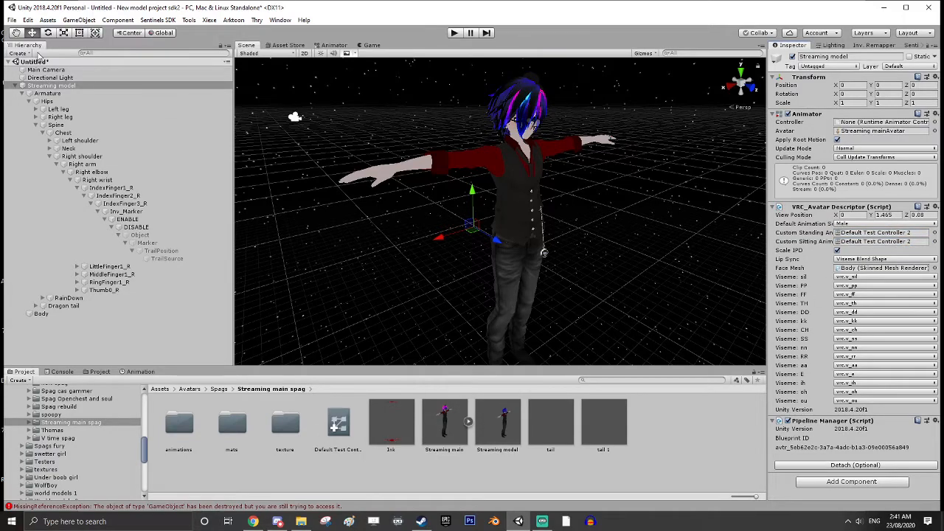
left_click(22, 85)
left_click(16, 86)
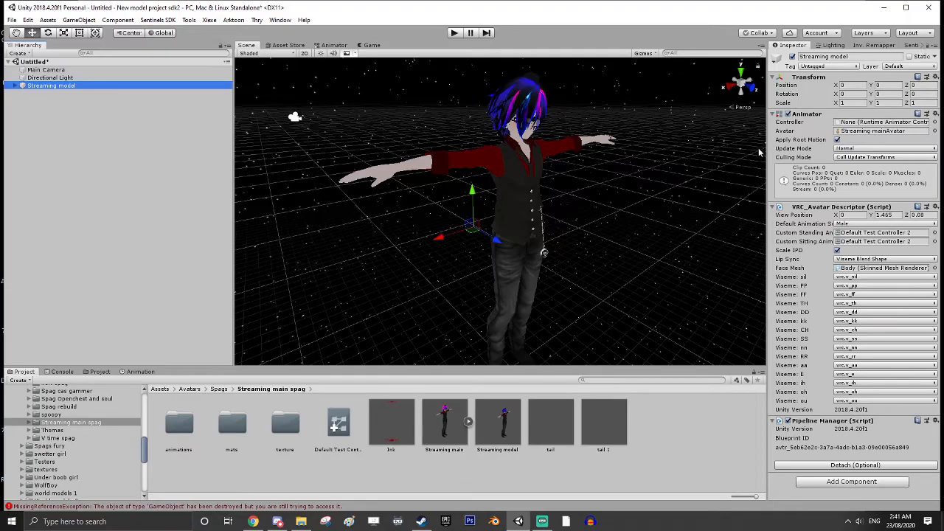
View the Sentinels SDK's About page, return to the Streaming model's Inspector and adjust the Inspector and Hierarchy widths
left_click_drag(765, 154, 708, 155)
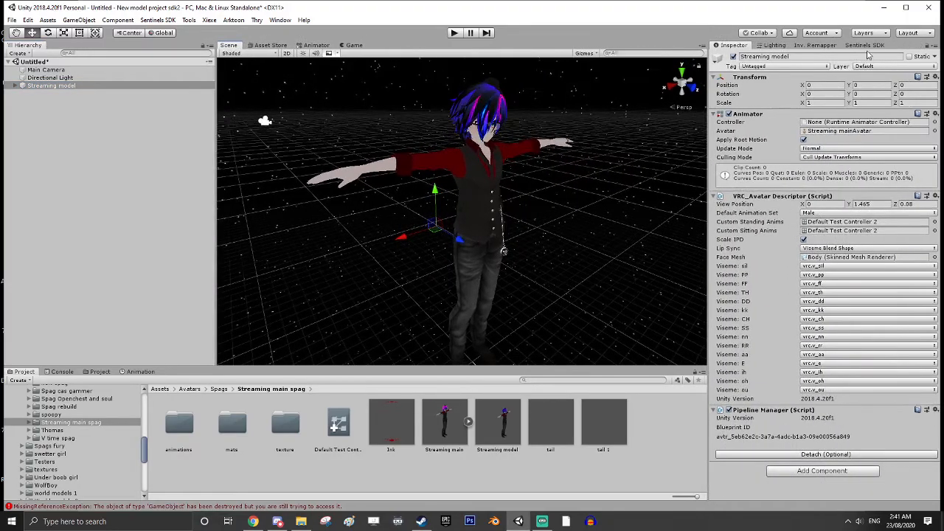
left_click(873, 45)
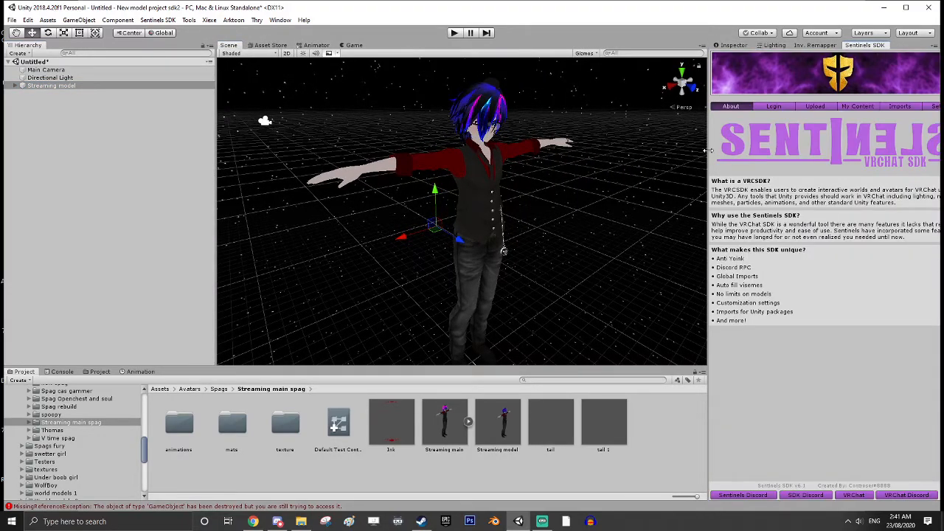
left_click_drag(711, 153, 790, 151)
left_click(708, 45)
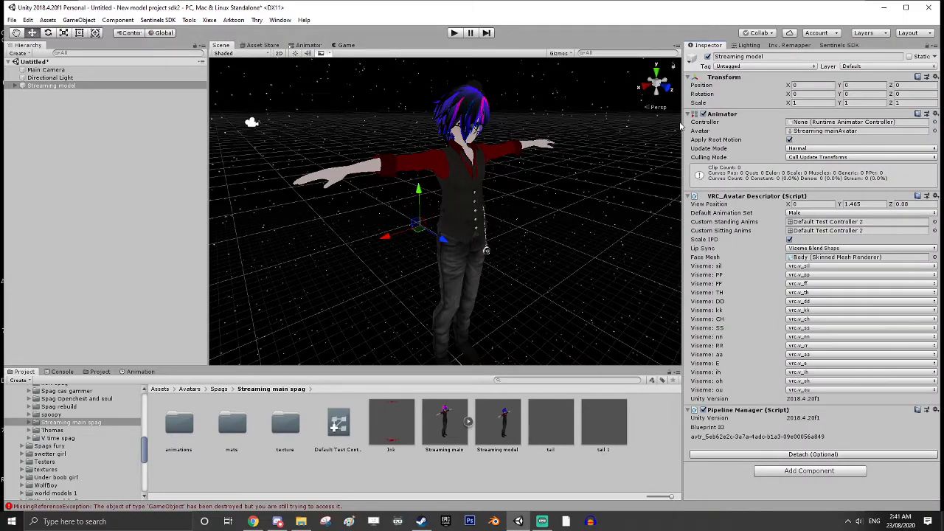
left_click_drag(679, 126, 747, 126)
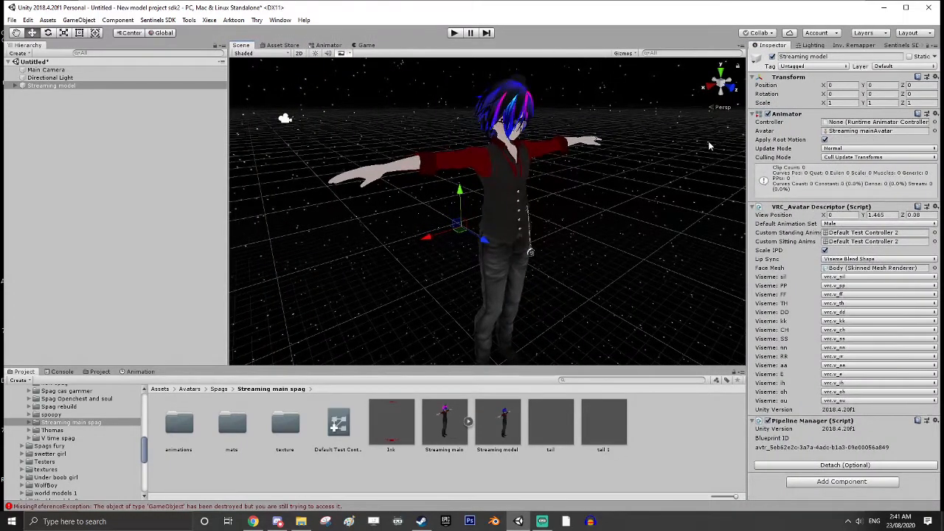
left_click_drag(226, 231, 168, 219)
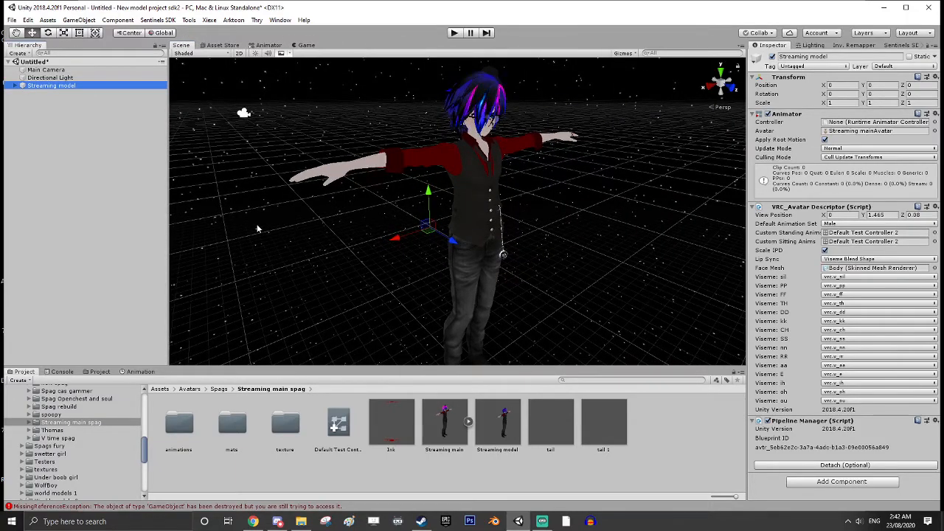